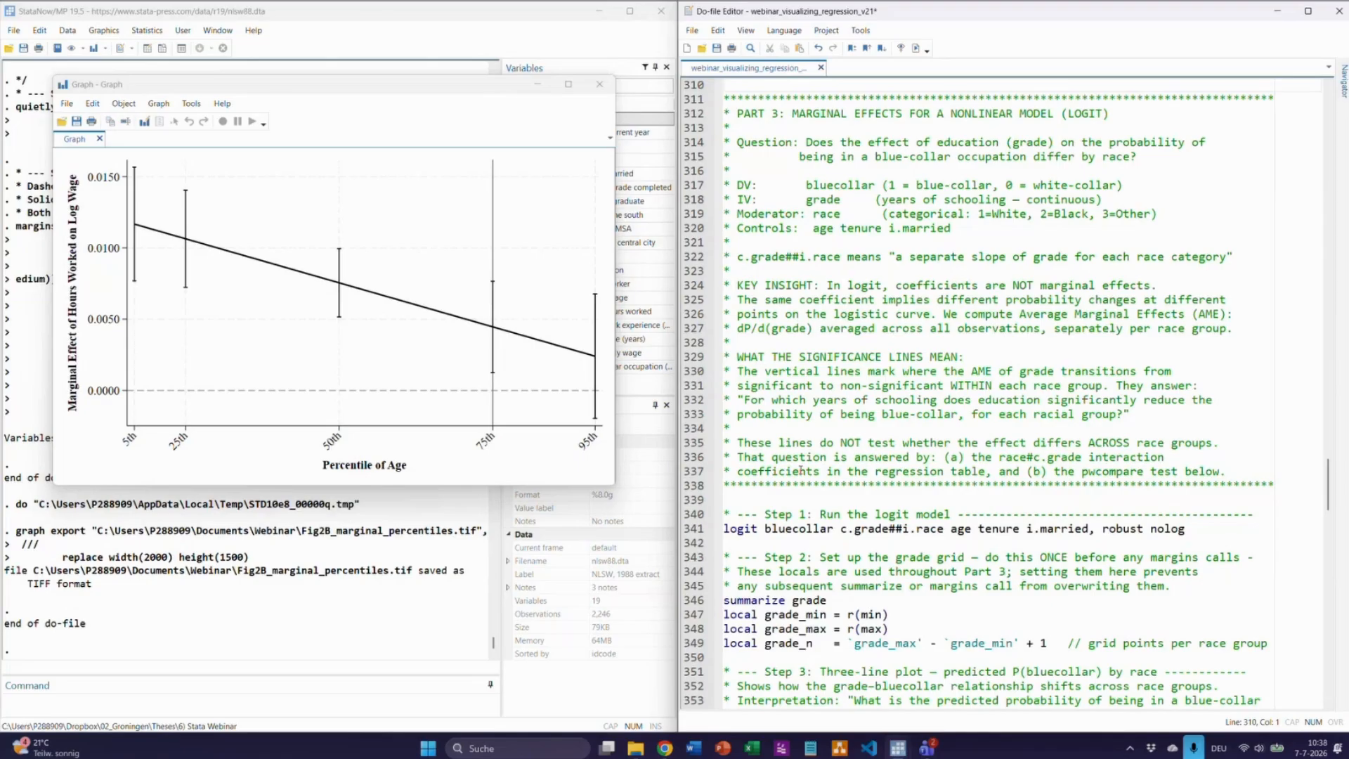
# Run only the direct-effect regression of lnwage on hours, age, tenure, grade and i.married with robust standard errors from the do-file
pyautogui.scroll(-6, 801, 470)
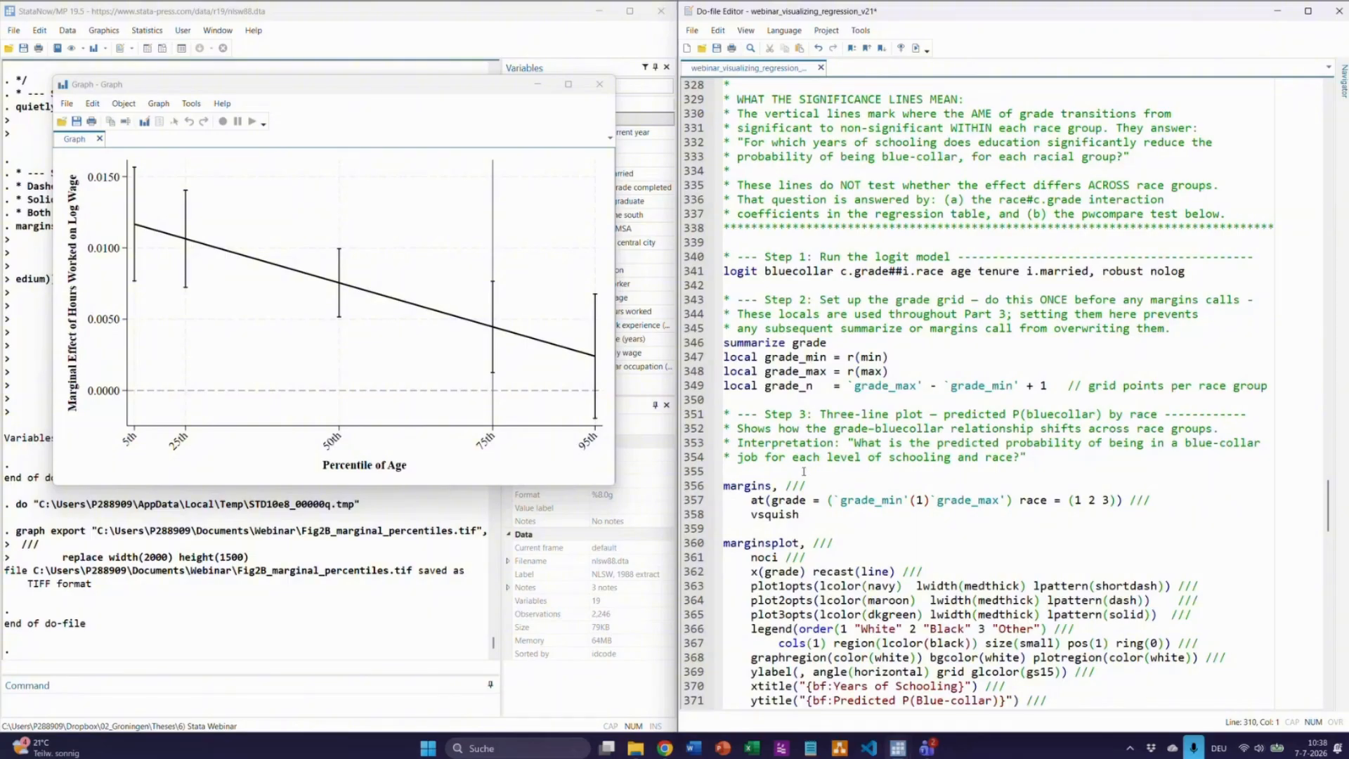
pyautogui.click(774, 401)
pyautogui.scroll(20, 815, 450)
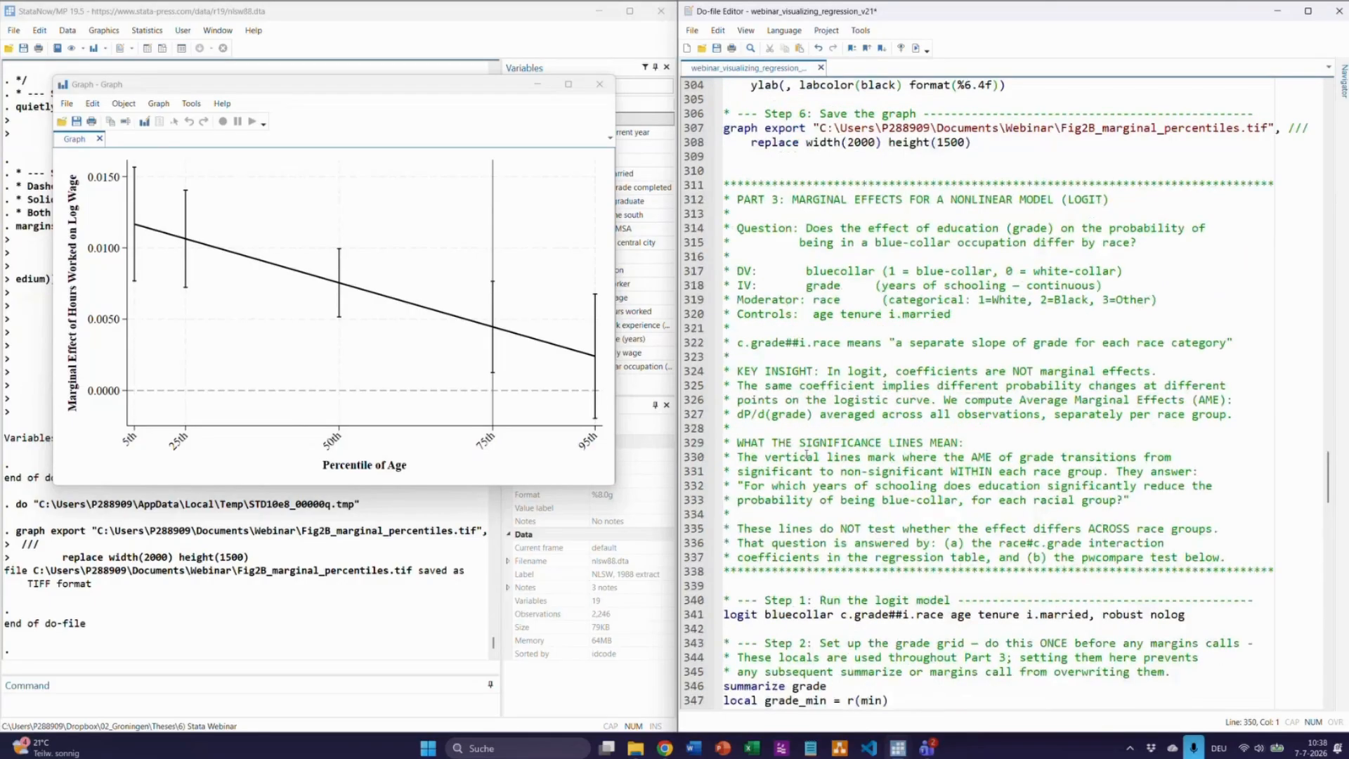
pyautogui.scroll(20, 804, 456)
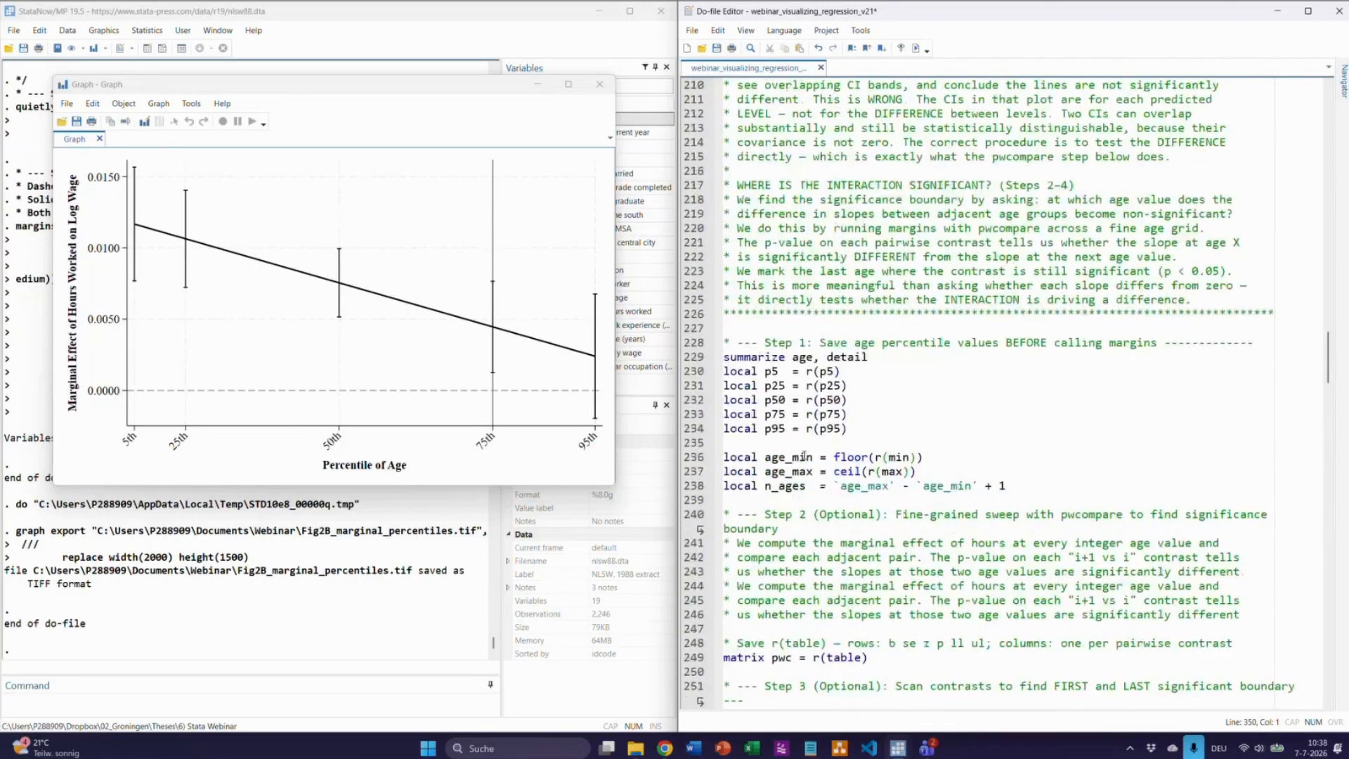
pyautogui.scroll(17, 803, 456)
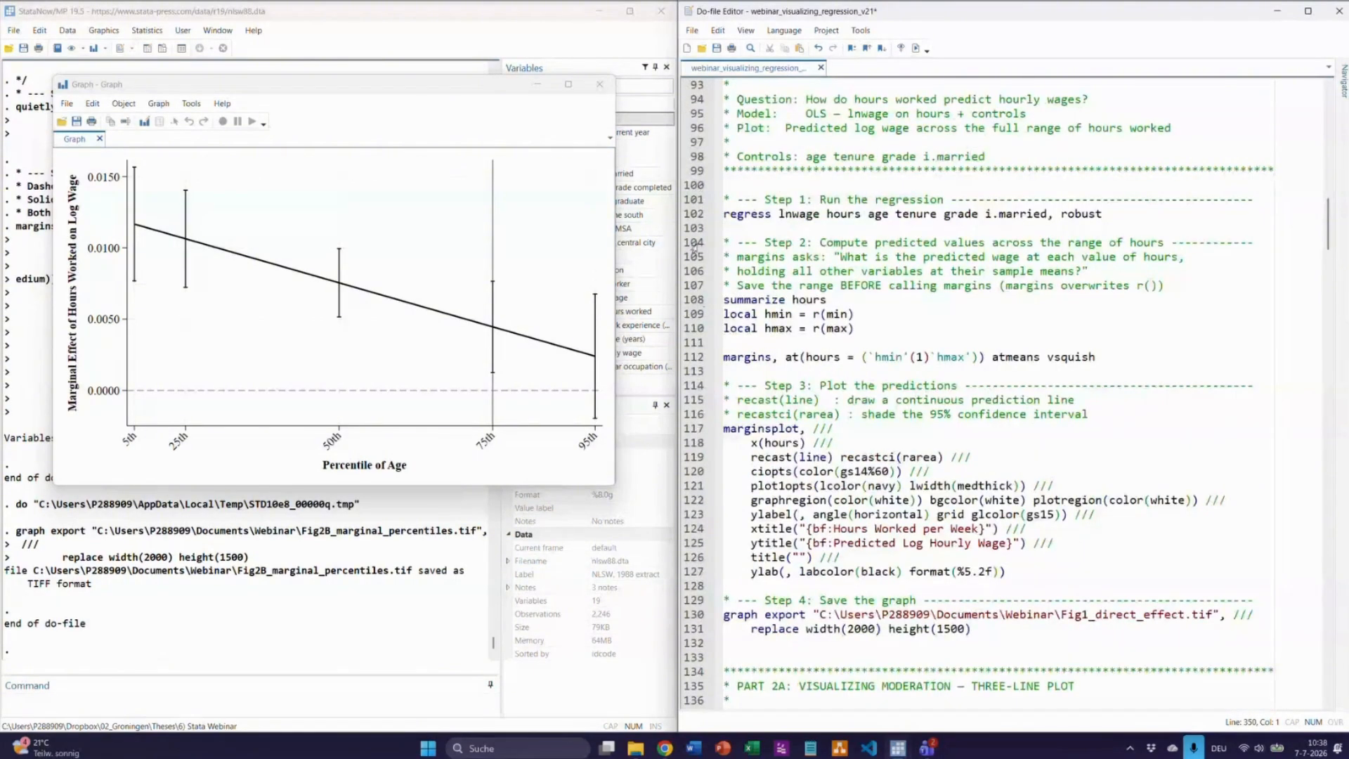
pyautogui.click(695, 214)
pyautogui.hotkey('ctrl', 'd')
pyautogui.click(214, 599)
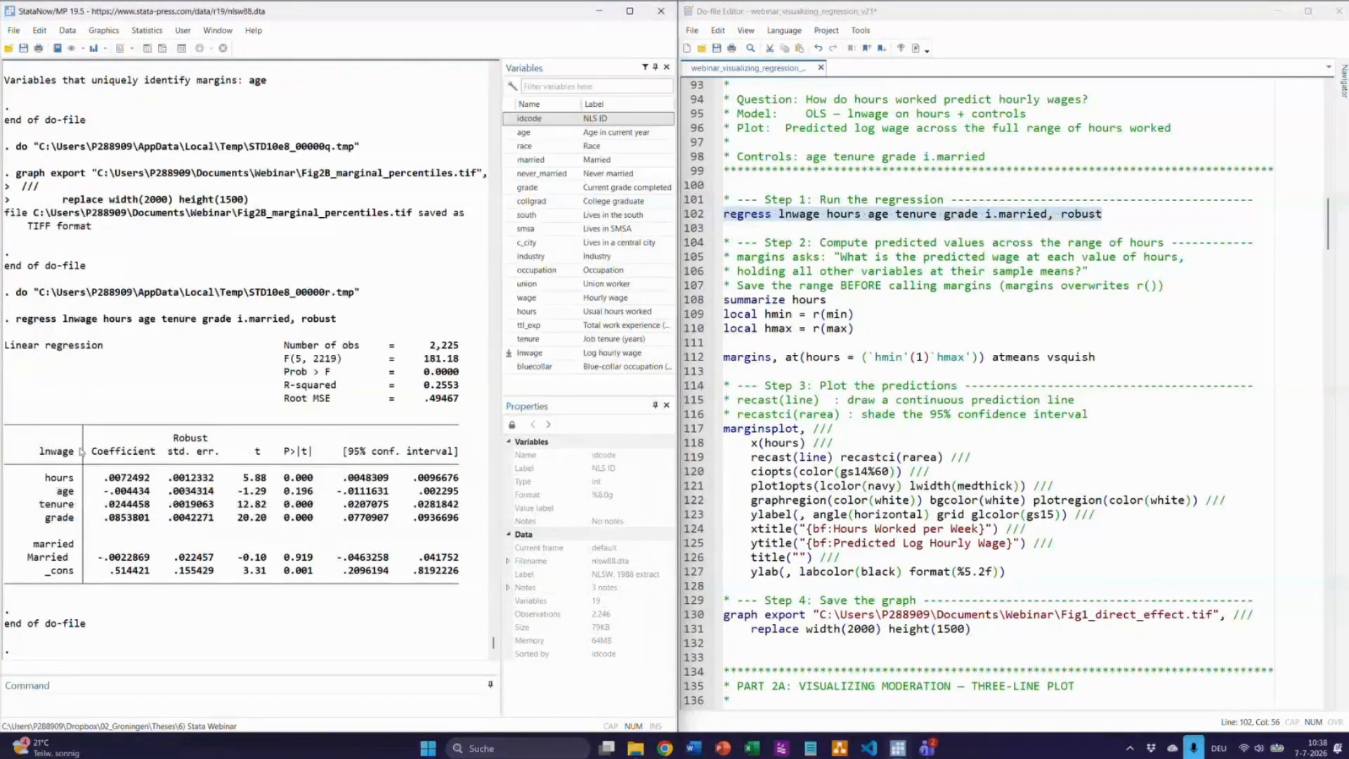
# Highlight the hours row and its coefficient in the lnwage regression table to examine the effect of hours worked
pyautogui.moveTo(30, 479); pyautogui.dragTo(75, 479)
pyautogui.moveTo(104, 478); pyautogui.dragTo(124, 478)
pyautogui.click(127, 477)
pyautogui.moveTo(14, 480); pyautogui.dragTo(472, 481)
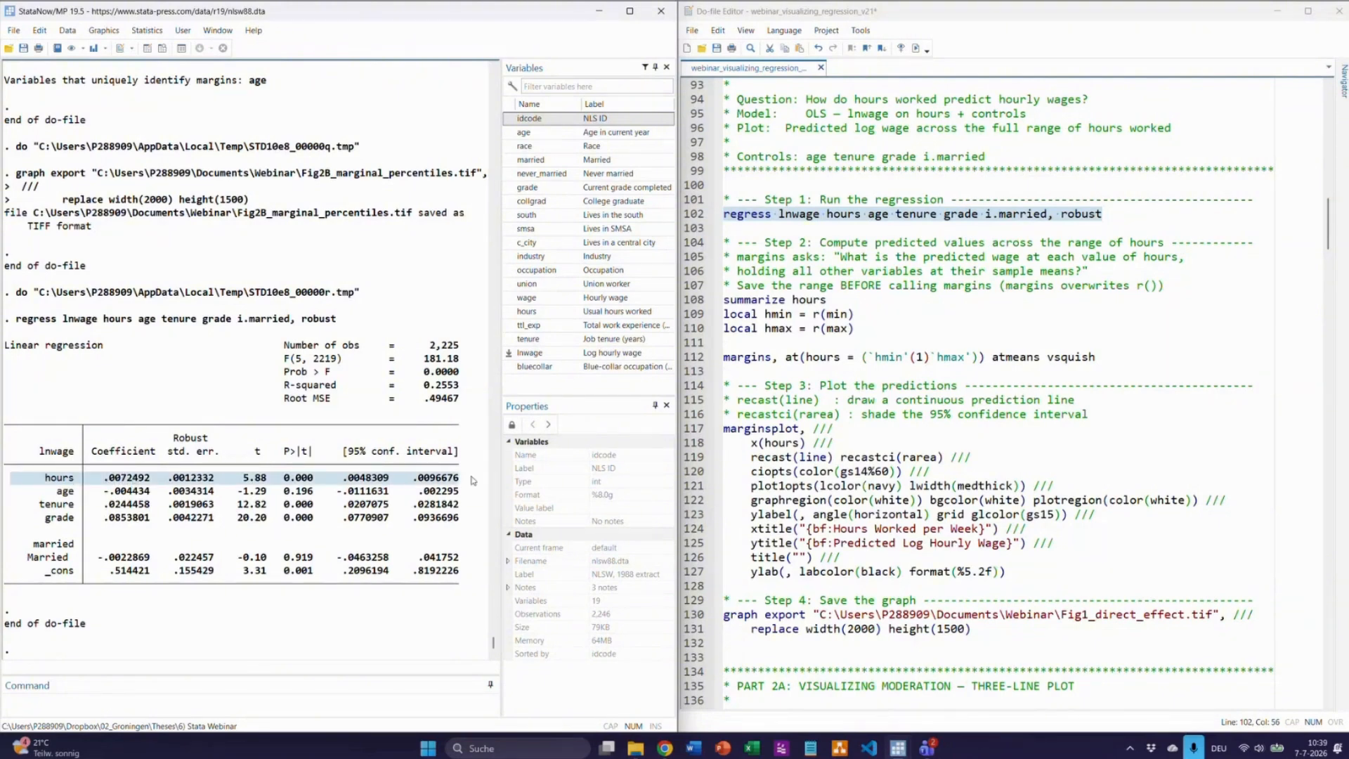
pyautogui.click(274, 518)
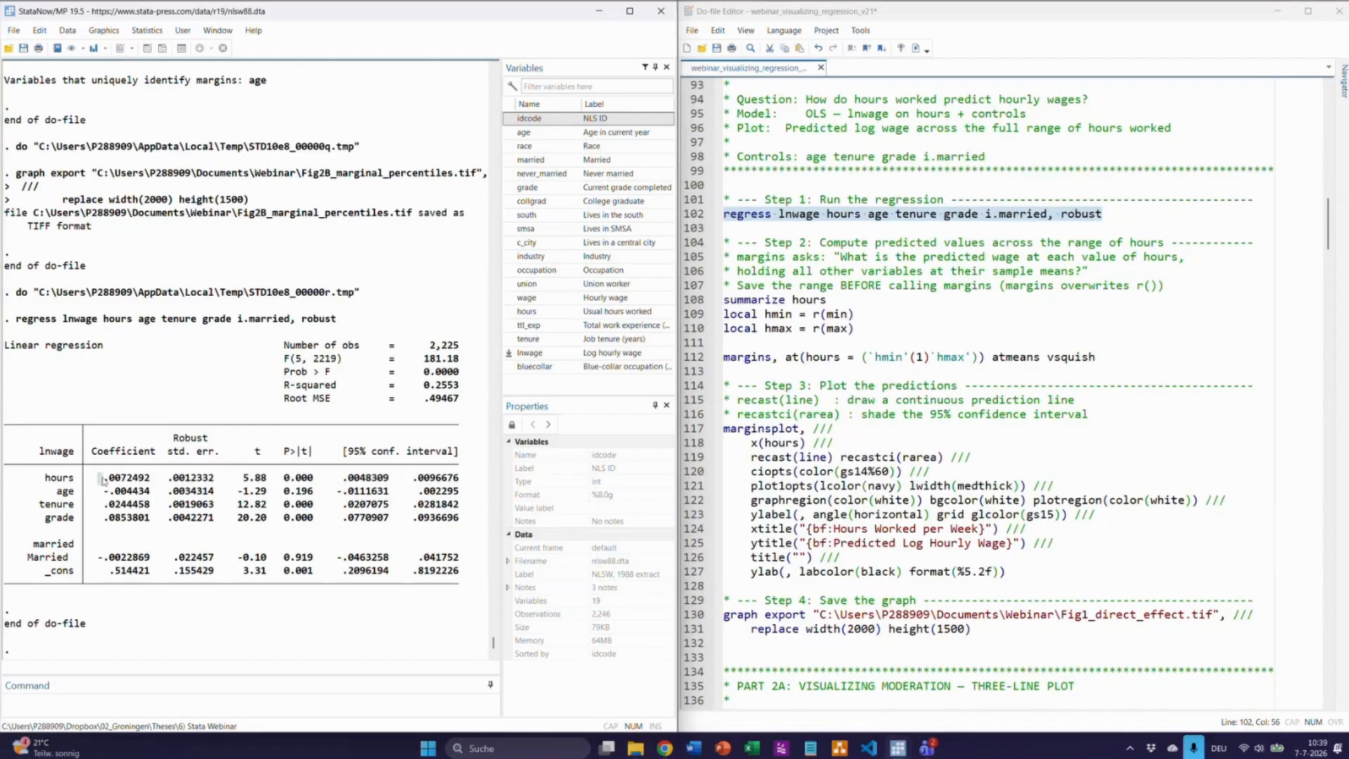
pyautogui.moveTo(99, 479); pyautogui.dragTo(127, 480)
# Change the dependent variable from lnwage to wage in the direct-effect regression and run that line
pyautogui.click(795, 214)
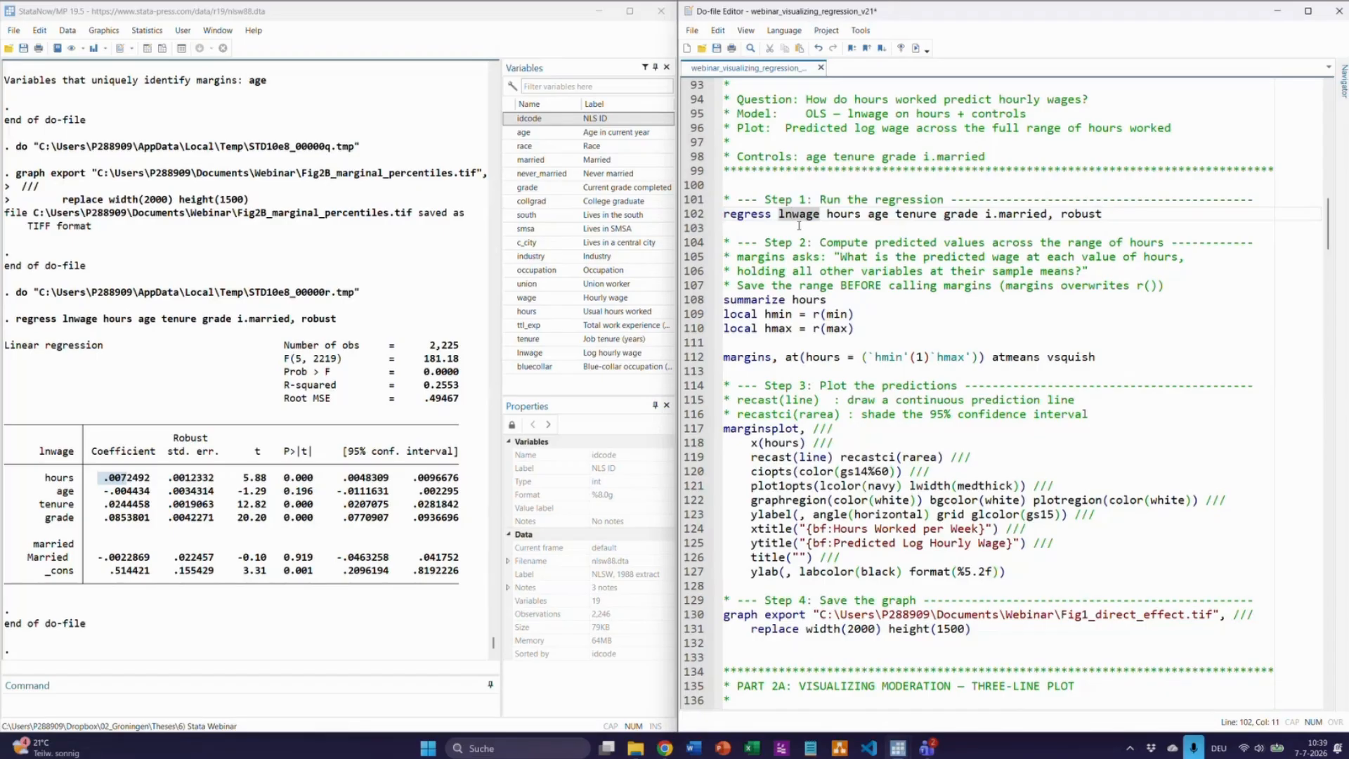
pyautogui.press('BackSpace')
pyautogui.press('BackSpace')
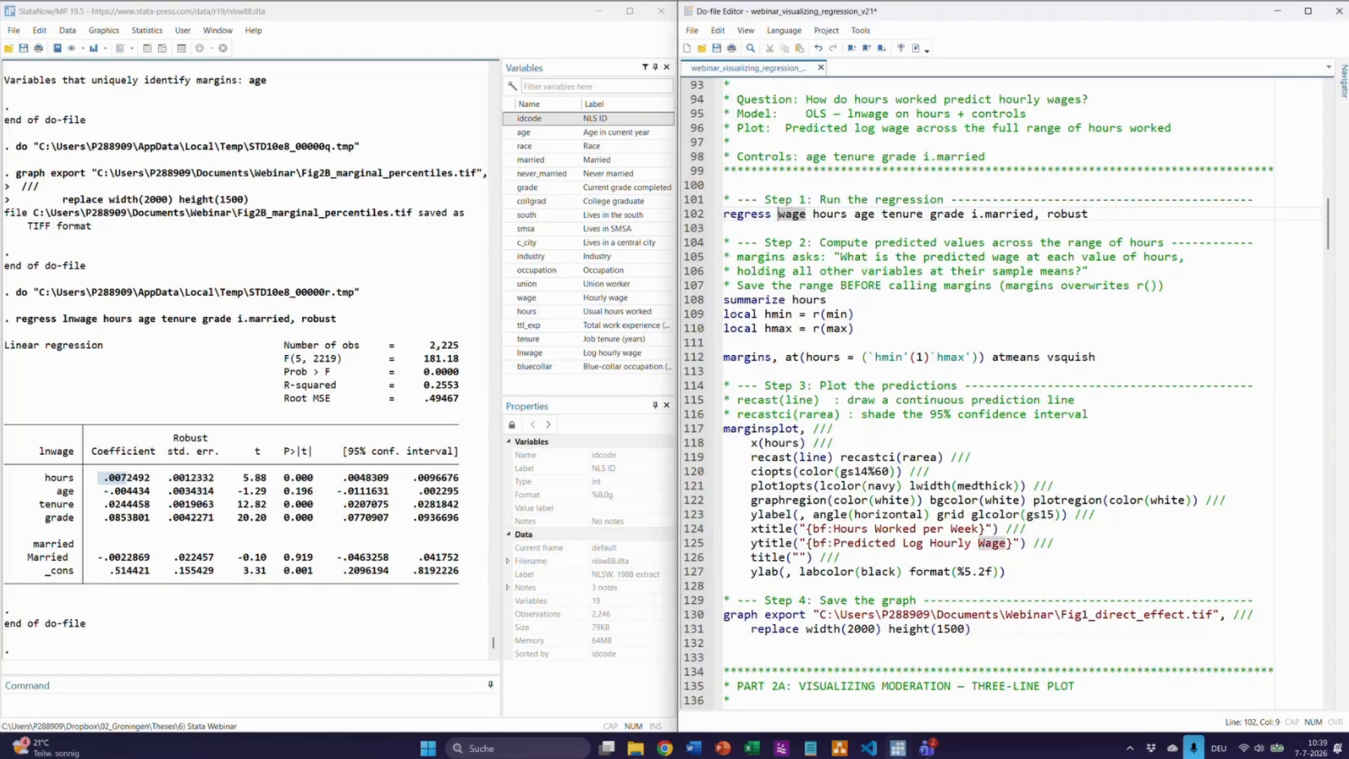
pyautogui.click(683, 214)
pyautogui.hotkey('ctrl', 'd')
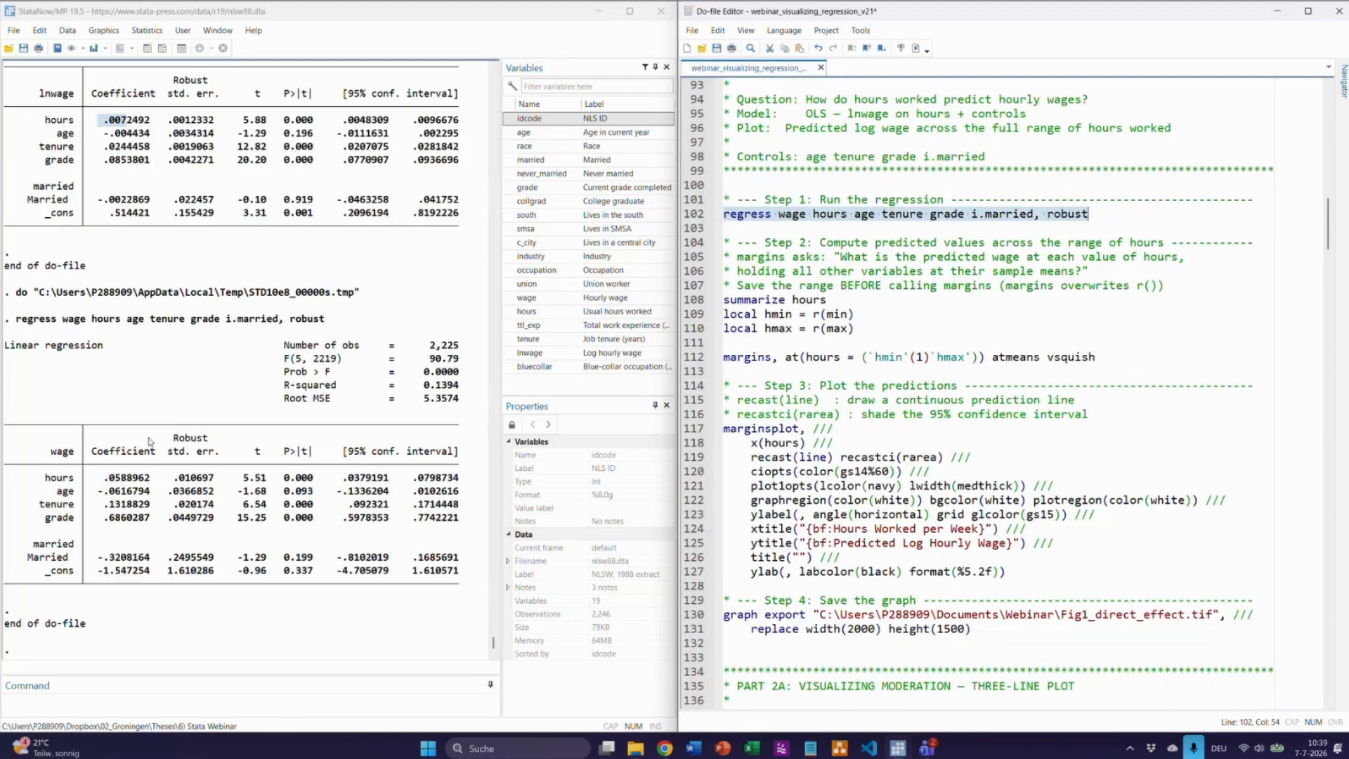
# Highlight the hours row and its coefficient in the wage regression table to compare it with the log-wage model
pyautogui.moveTo(3, 478); pyautogui.dragTo(457, 479)
pyautogui.click(106, 485)
pyautogui.moveTo(104, 480); pyautogui.dragTo(120, 490)
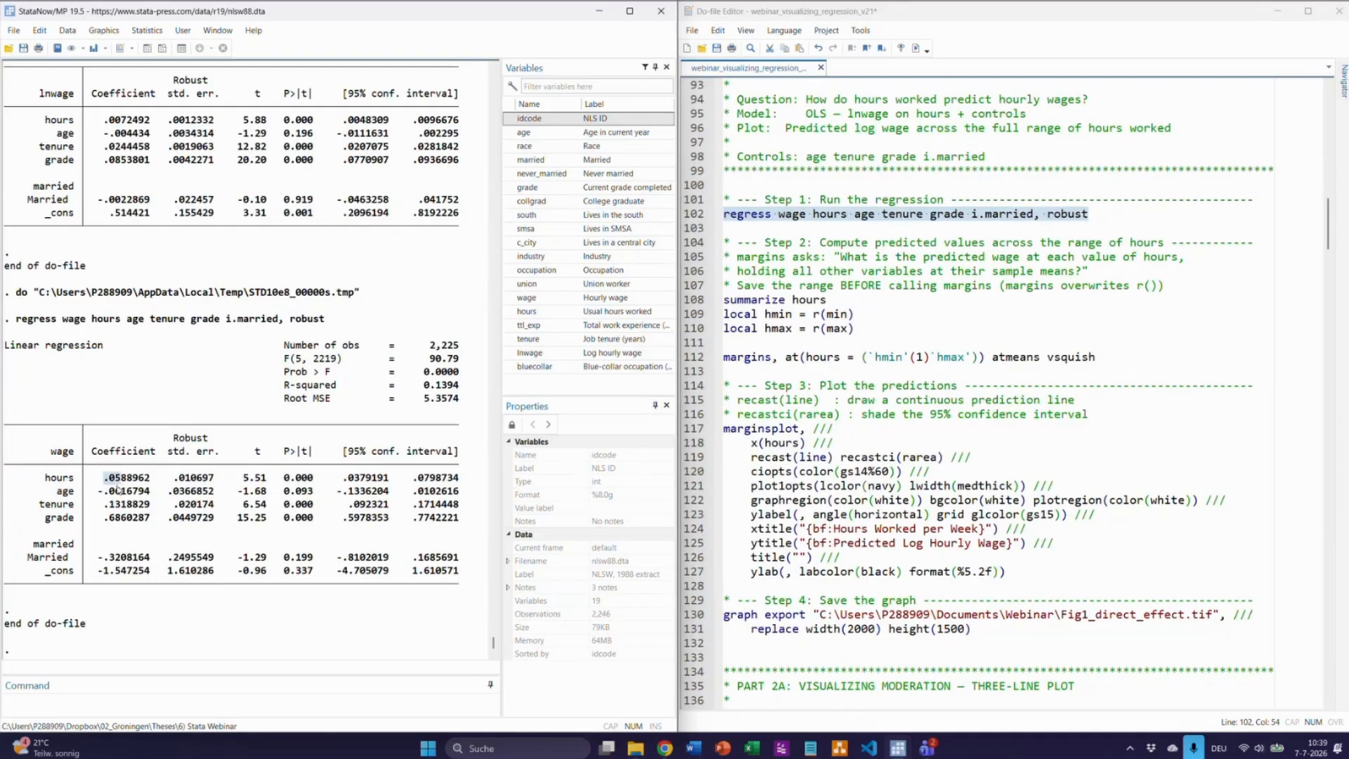
# Restore lnwage as the dependent variable in the direct-effect regression line of the do-file
pyautogui.click(736, 256)
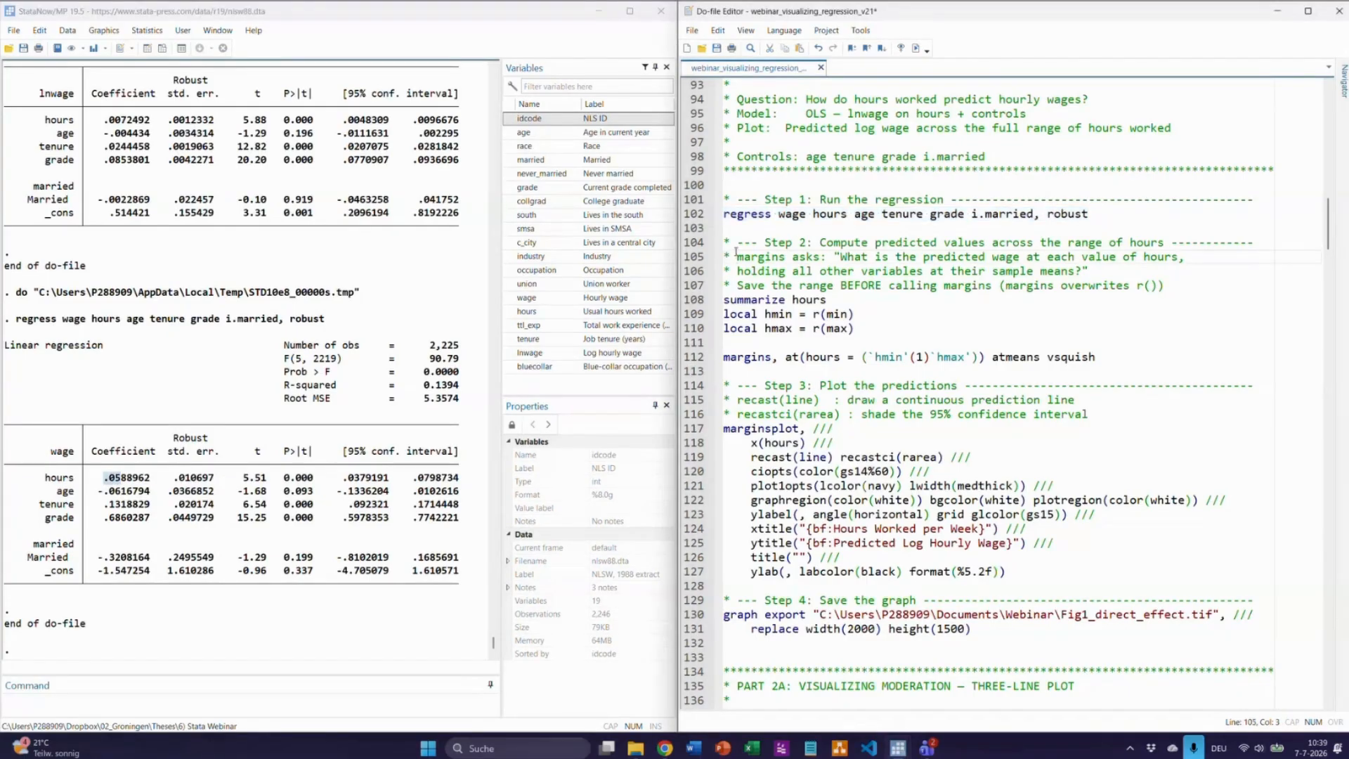
pyautogui.click(133, 484)
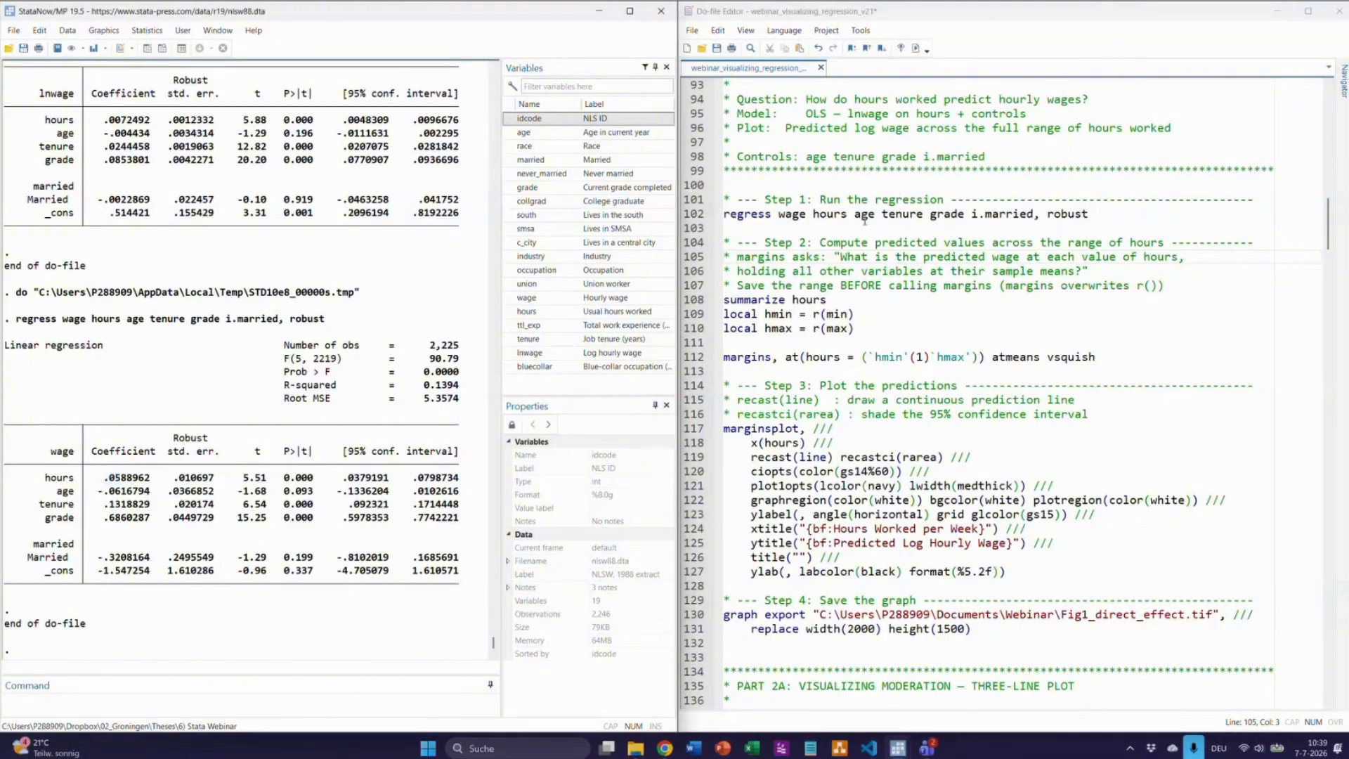
pyautogui.click(778, 214)
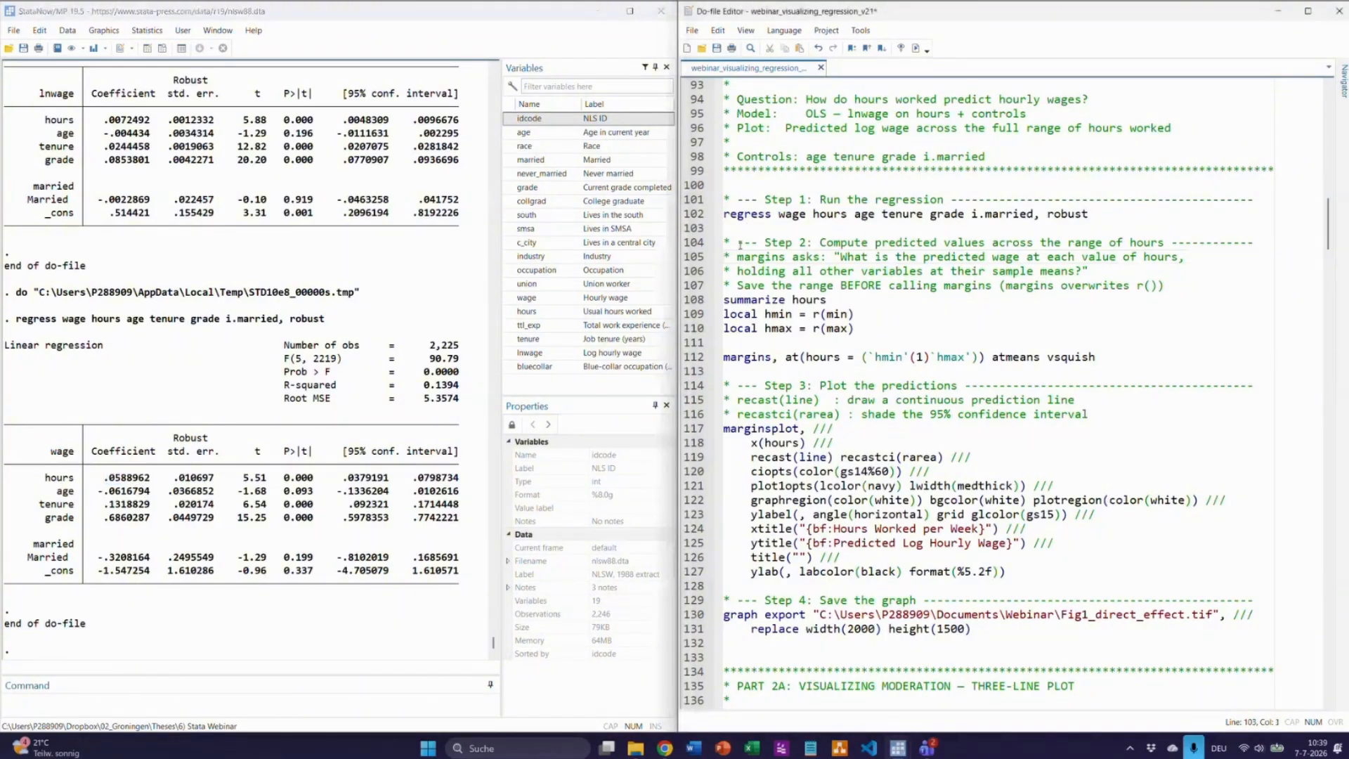
pyautogui.write('ln')
# Run the Part 3 logit model of bluecollar on c.grade##i.race, age, tenure and i.married with the robust and nolog options
pyautogui.scroll(-19, 788, 388)
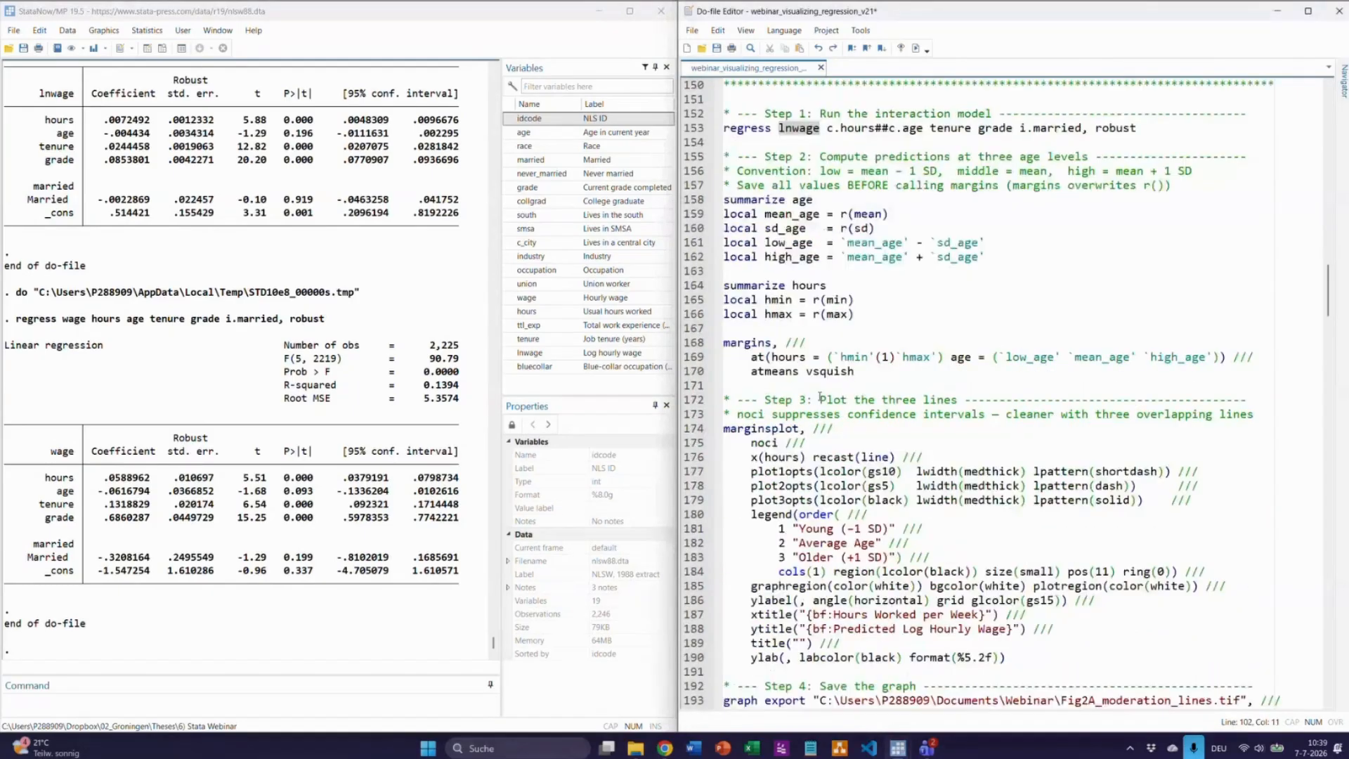
pyautogui.scroll(-20, 820, 397)
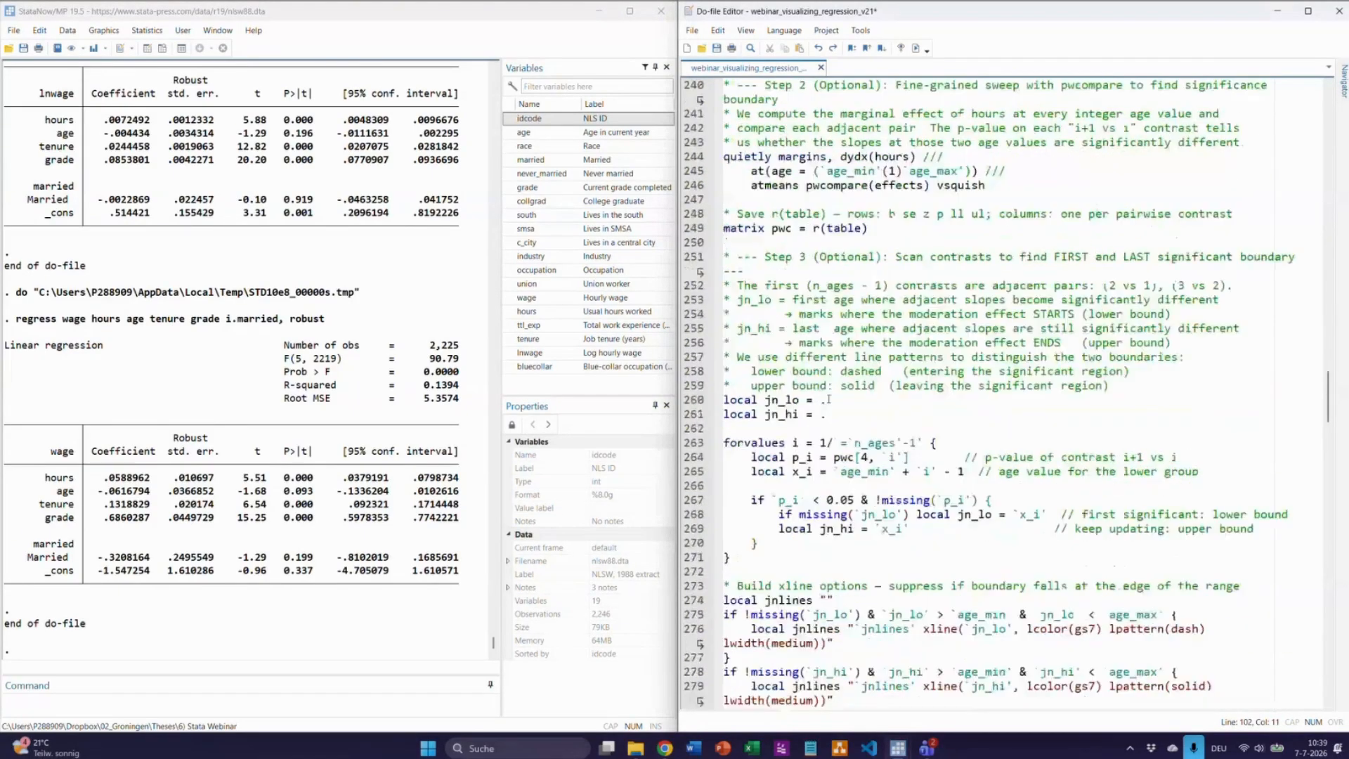
pyautogui.scroll(-16, 834, 404)
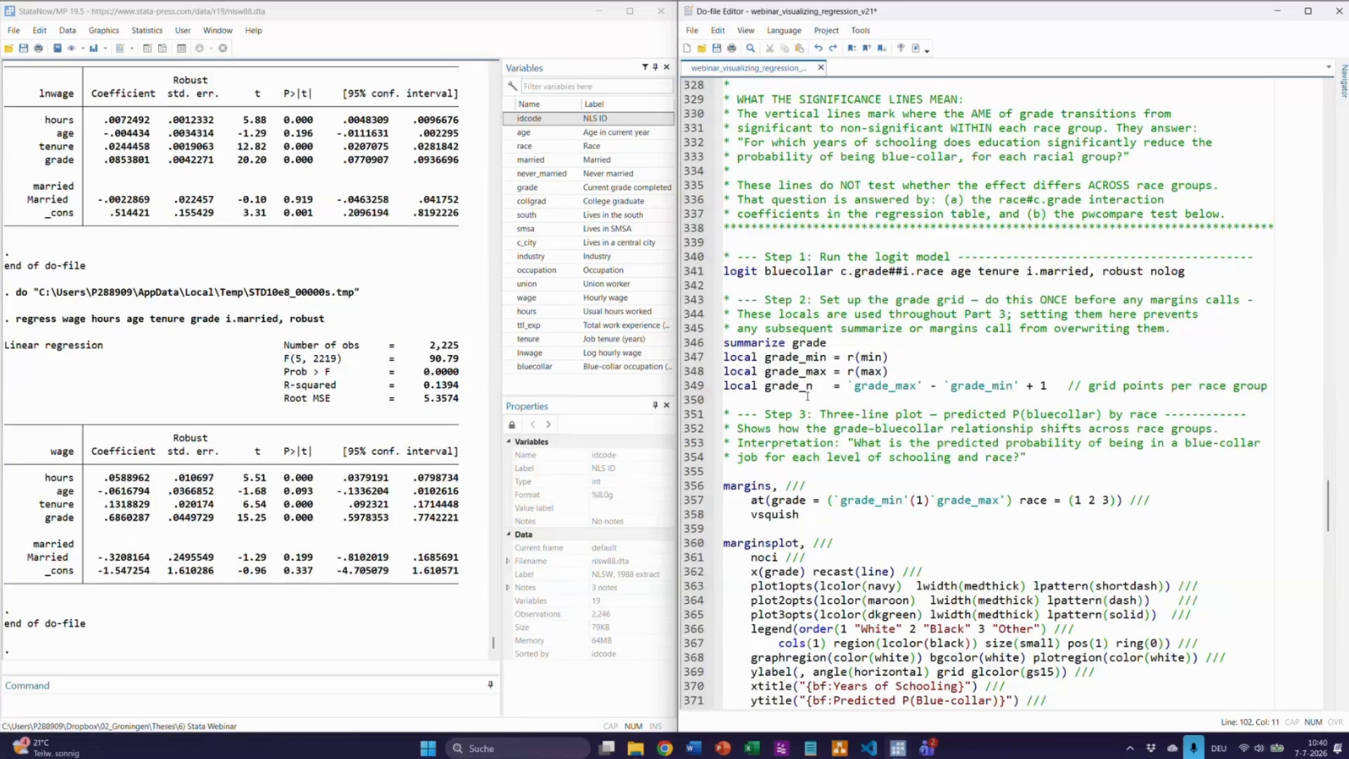
pyautogui.moveTo(685, 252); pyautogui.dragTo(692, 283)
pyautogui.hotkey('ctrl', 'd')
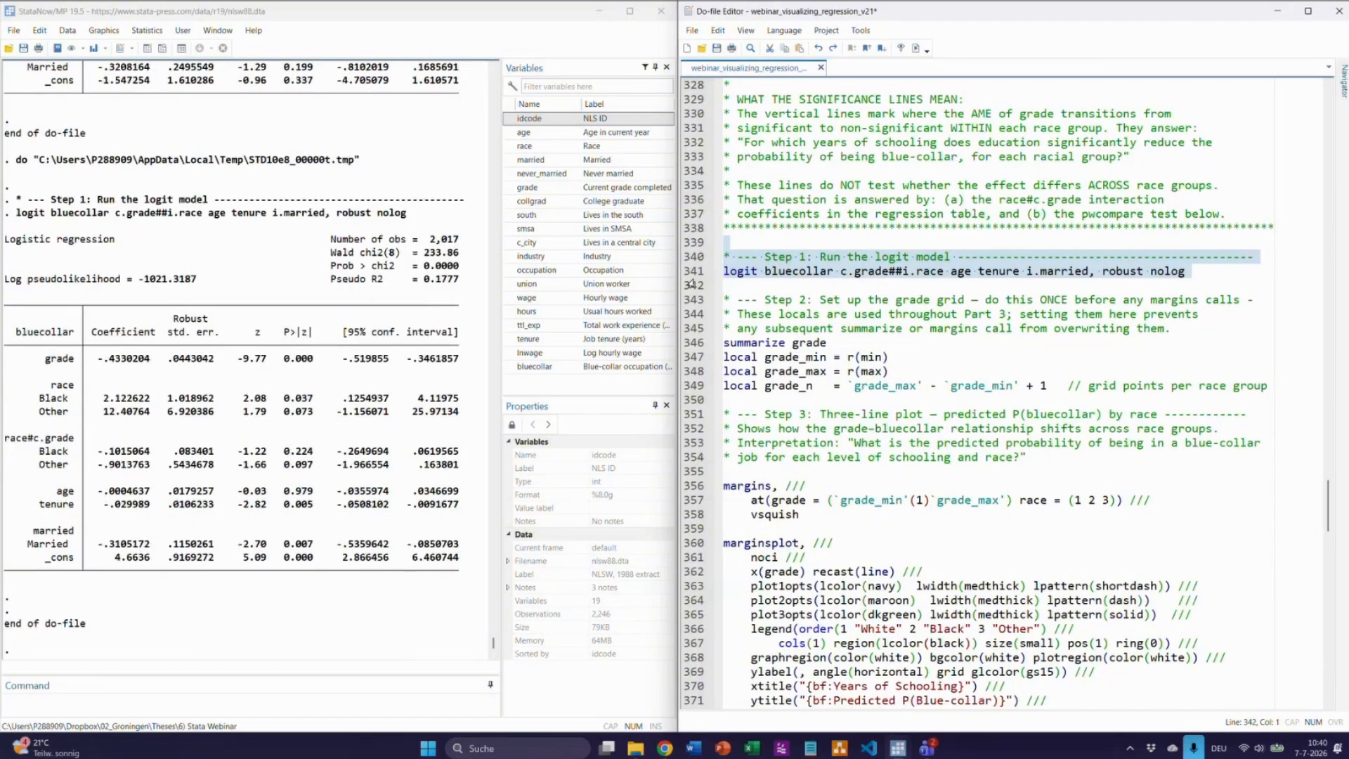
# Examine the c.grade##i.race term in the logit command, highlighting the variables, the interaction operator and the c. and i. prefixes
pyautogui.click(843, 273)
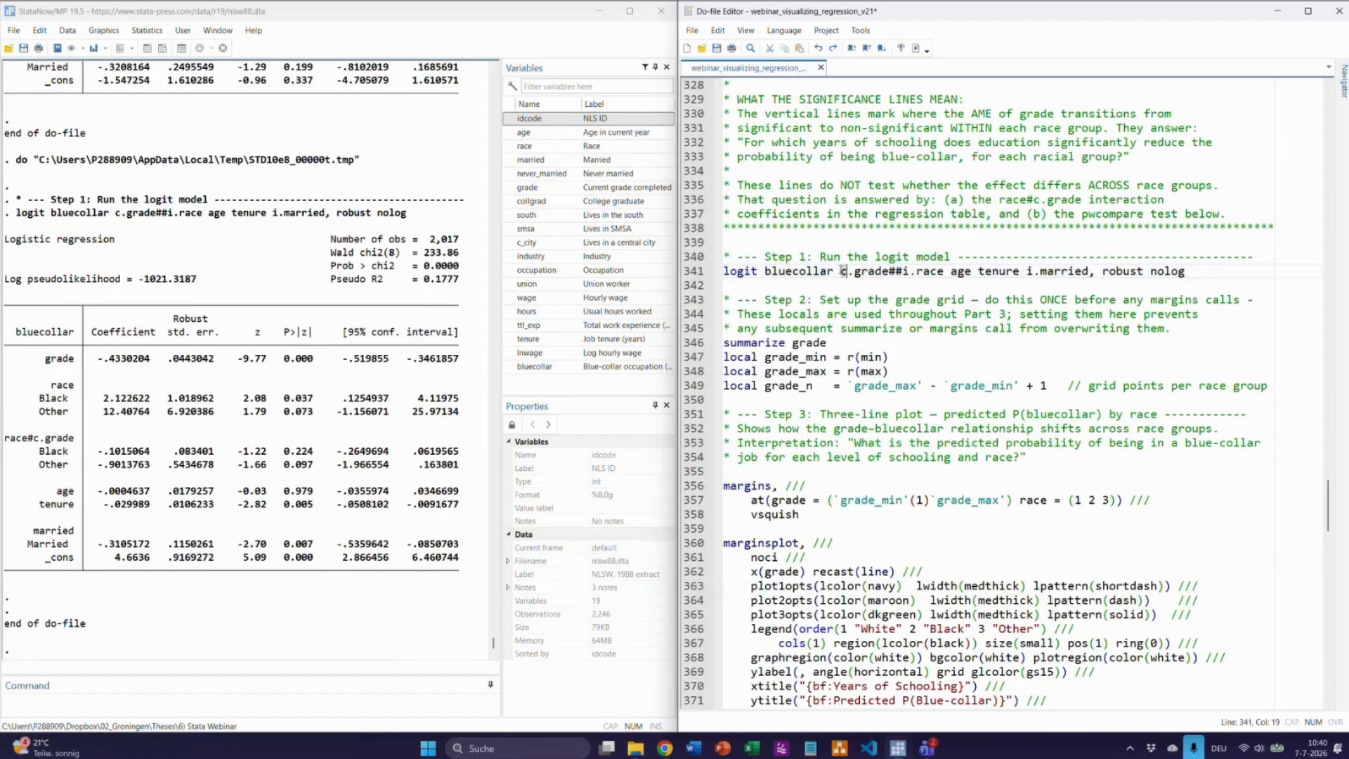
pyautogui.moveTo(889, 272); pyautogui.dragTo(904, 273)
pyautogui.moveTo(854, 272); pyautogui.dragTo(883, 271)
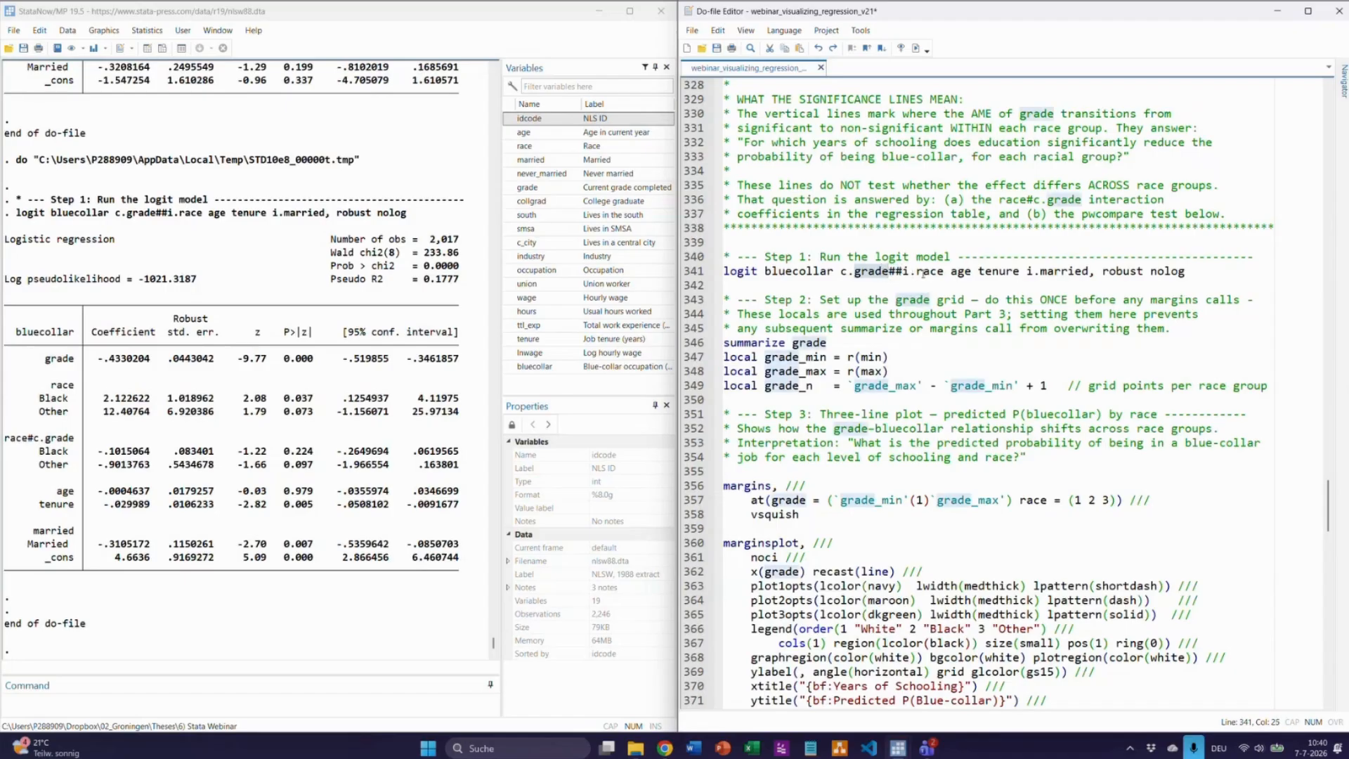
pyautogui.doubleClick(929, 272)
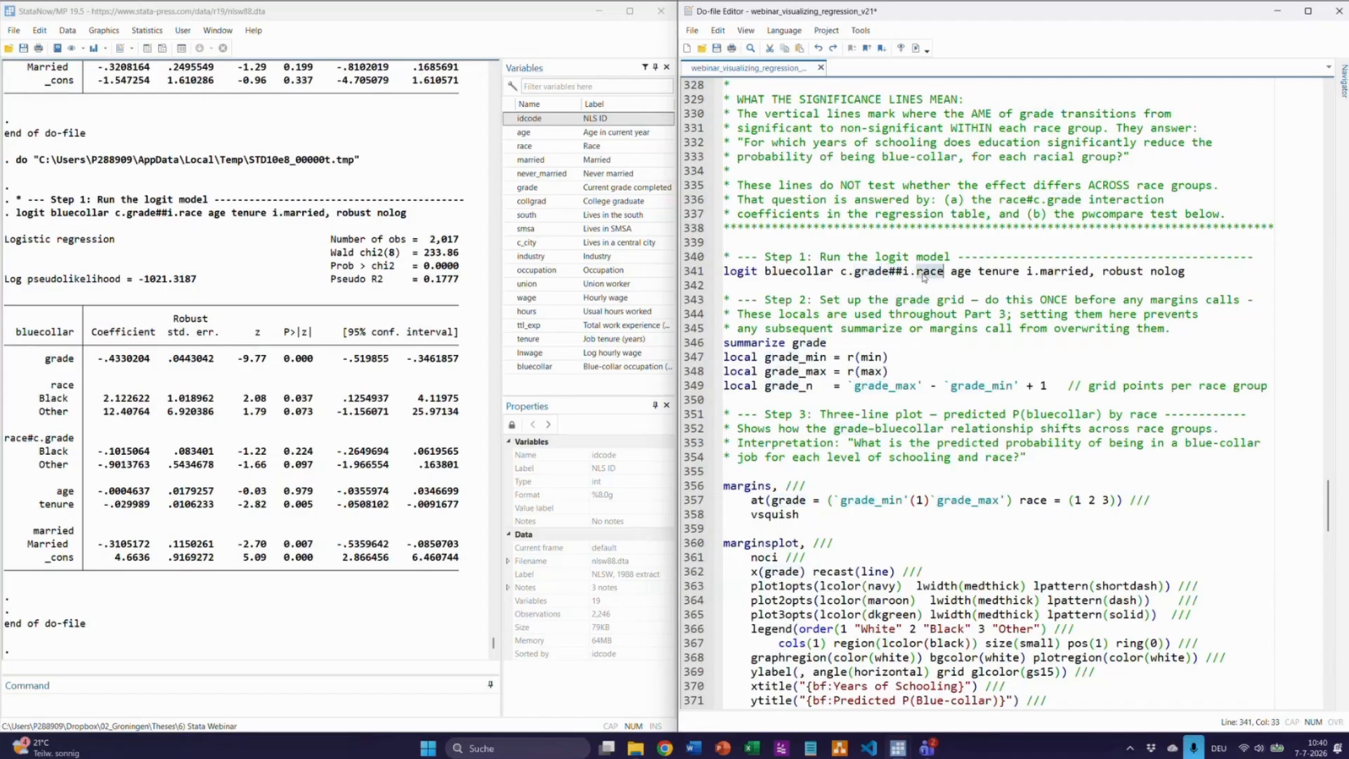
pyautogui.click(863, 284)
pyautogui.moveTo(839, 273); pyautogui.dragTo(854, 274)
pyautogui.moveTo(905, 273); pyautogui.dragTo(916, 272)
pyautogui.click(851, 287)
# Examine the Step 2 grade grid locals and how the margins command uses grade_min, the increment and grade_max
pyautogui.scroll(-2, 761, 278)
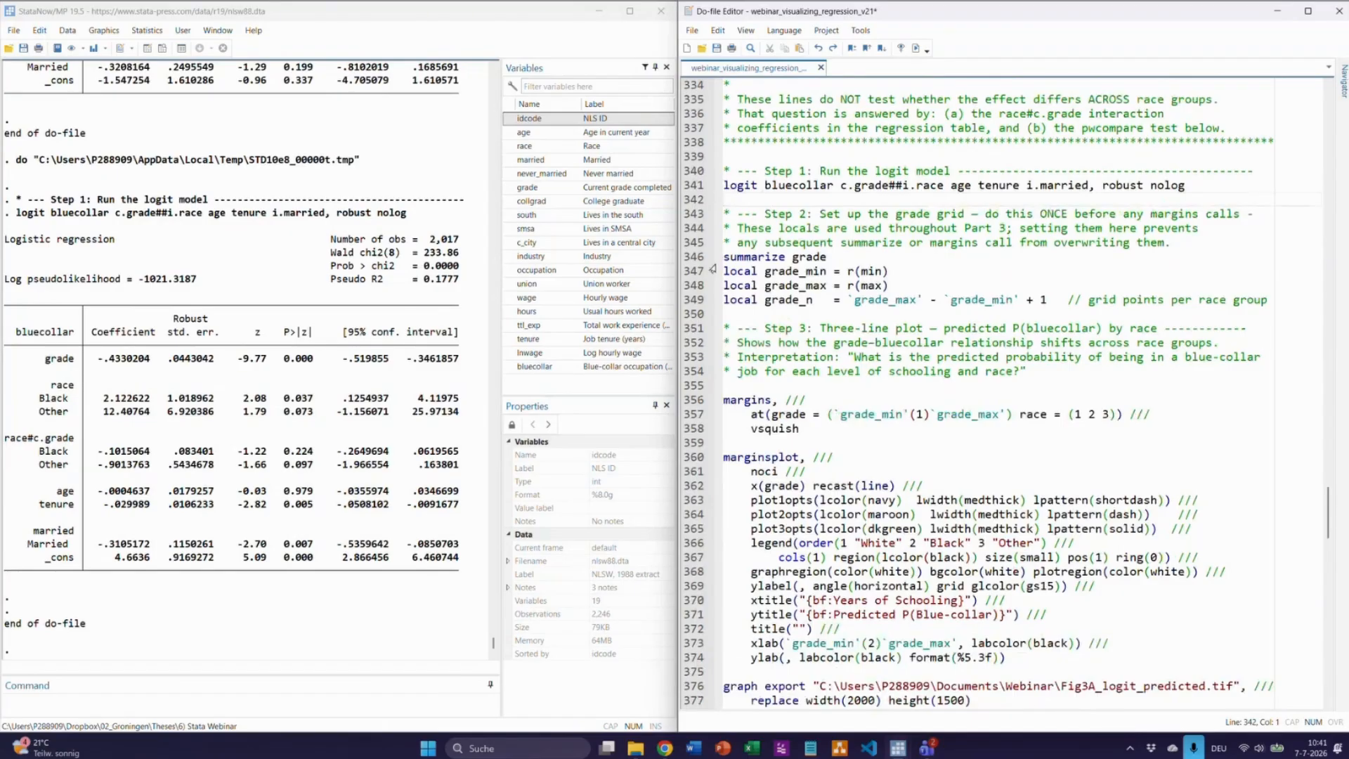
pyautogui.click(692, 213)
pyautogui.moveTo(691, 212); pyautogui.dragTo(686, 329)
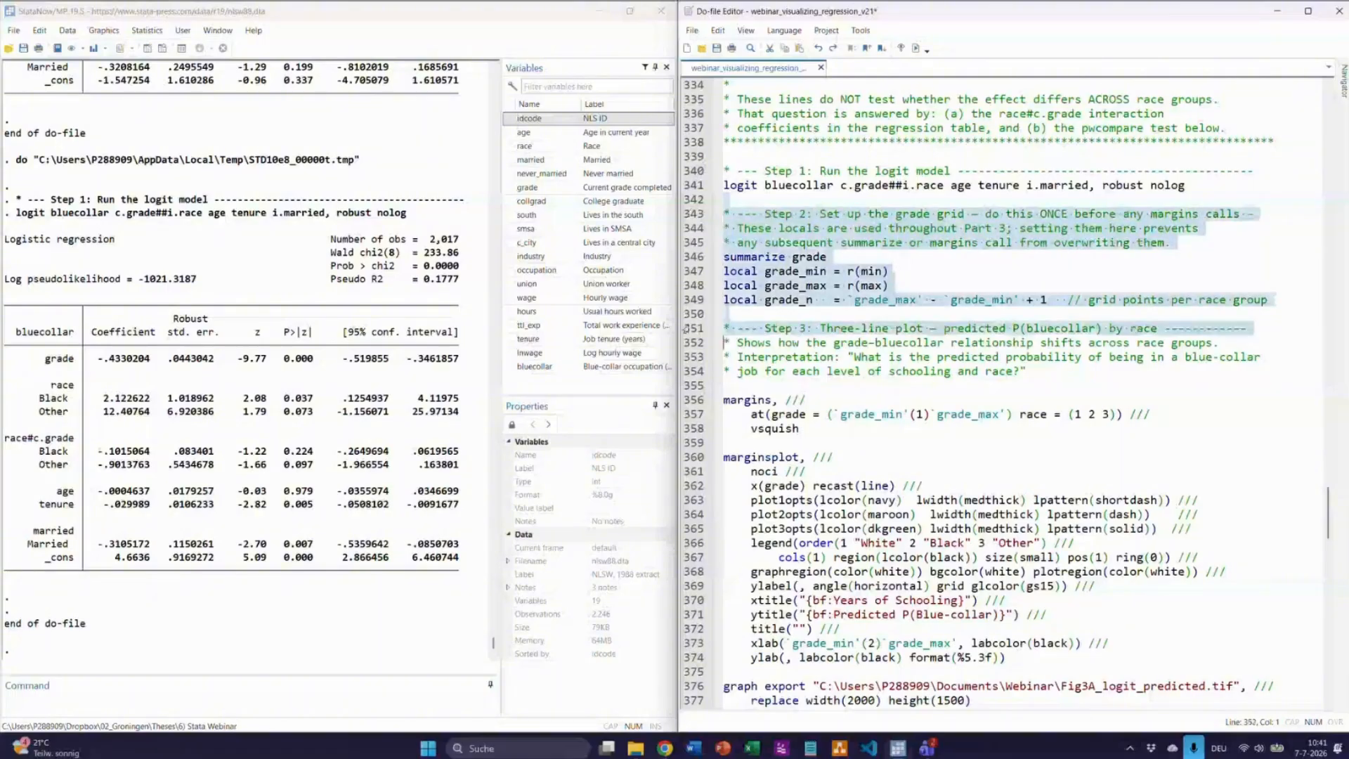
pyautogui.moveTo(685, 328); pyautogui.dragTo(756, 317)
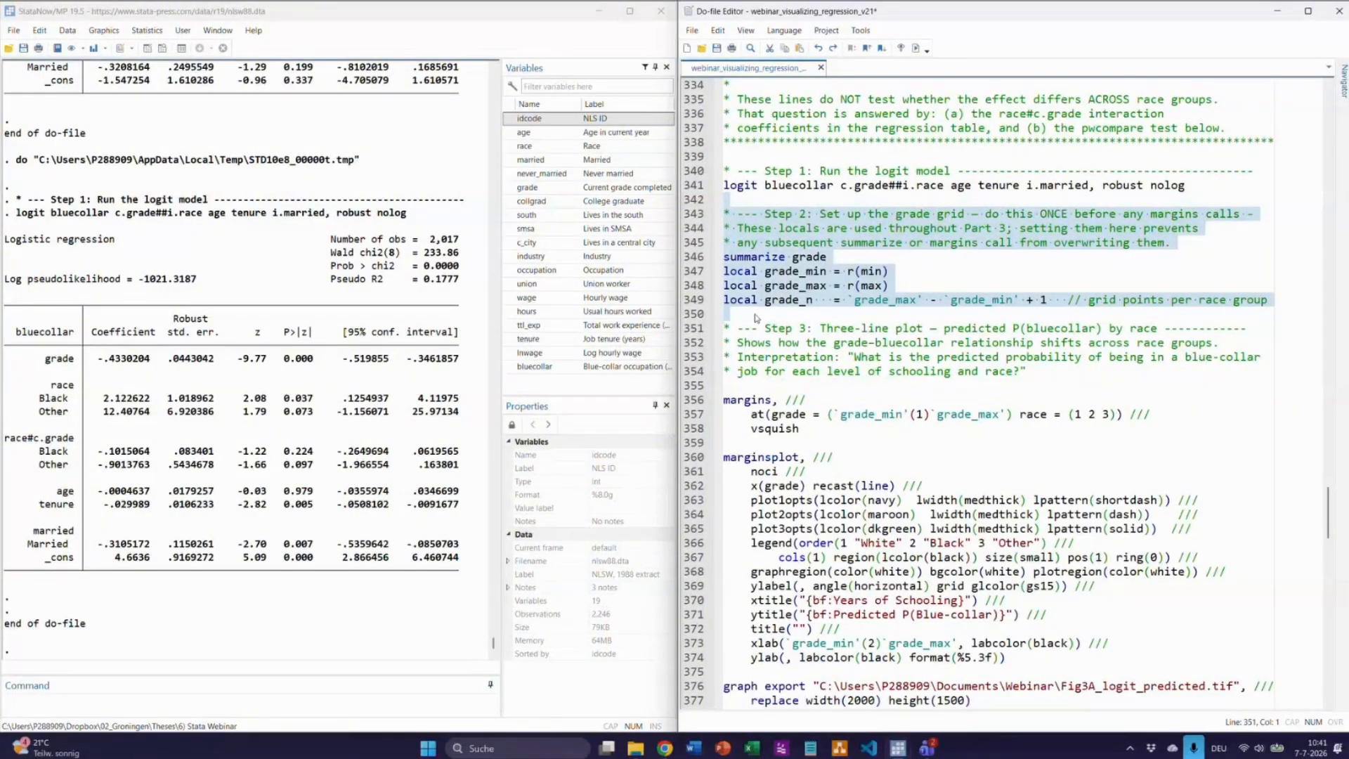
pyautogui.click(755, 314)
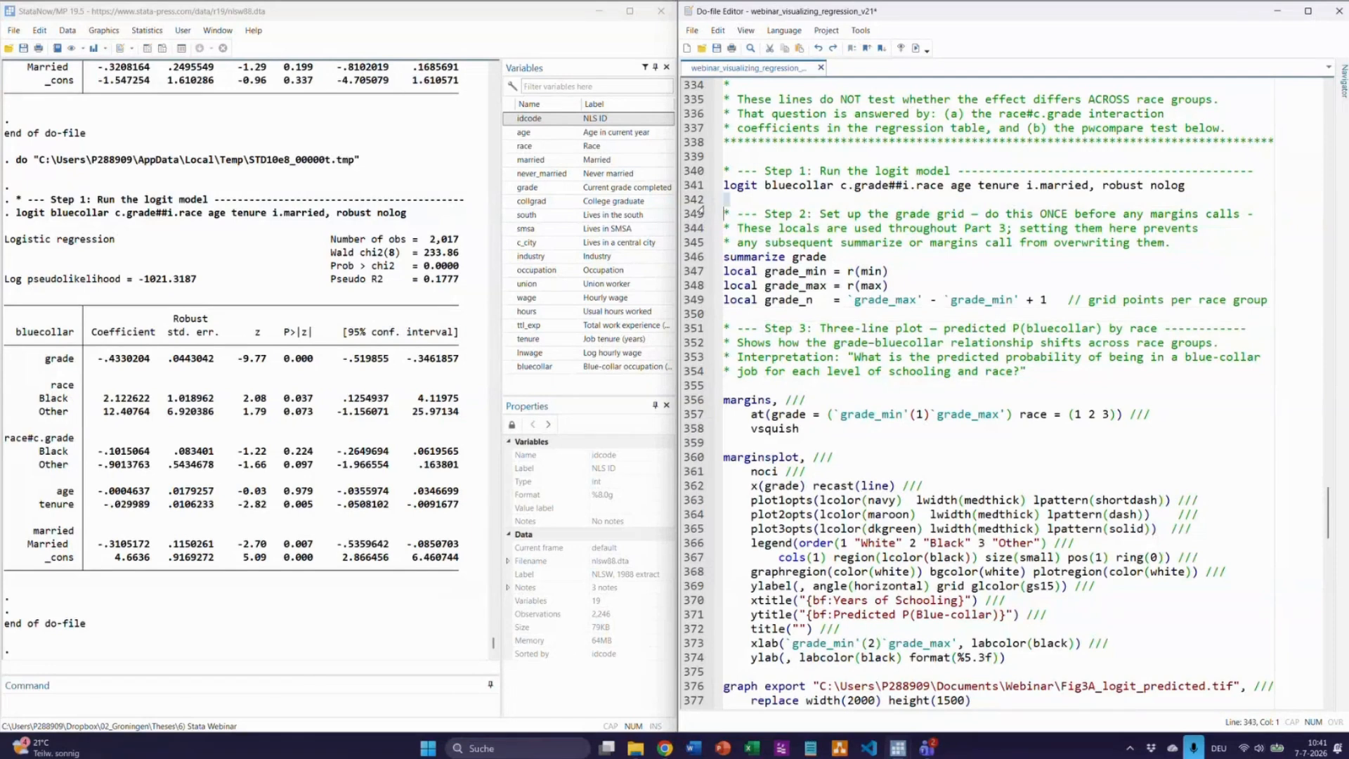
pyautogui.moveTo(700, 213); pyautogui.dragTo(693, 313)
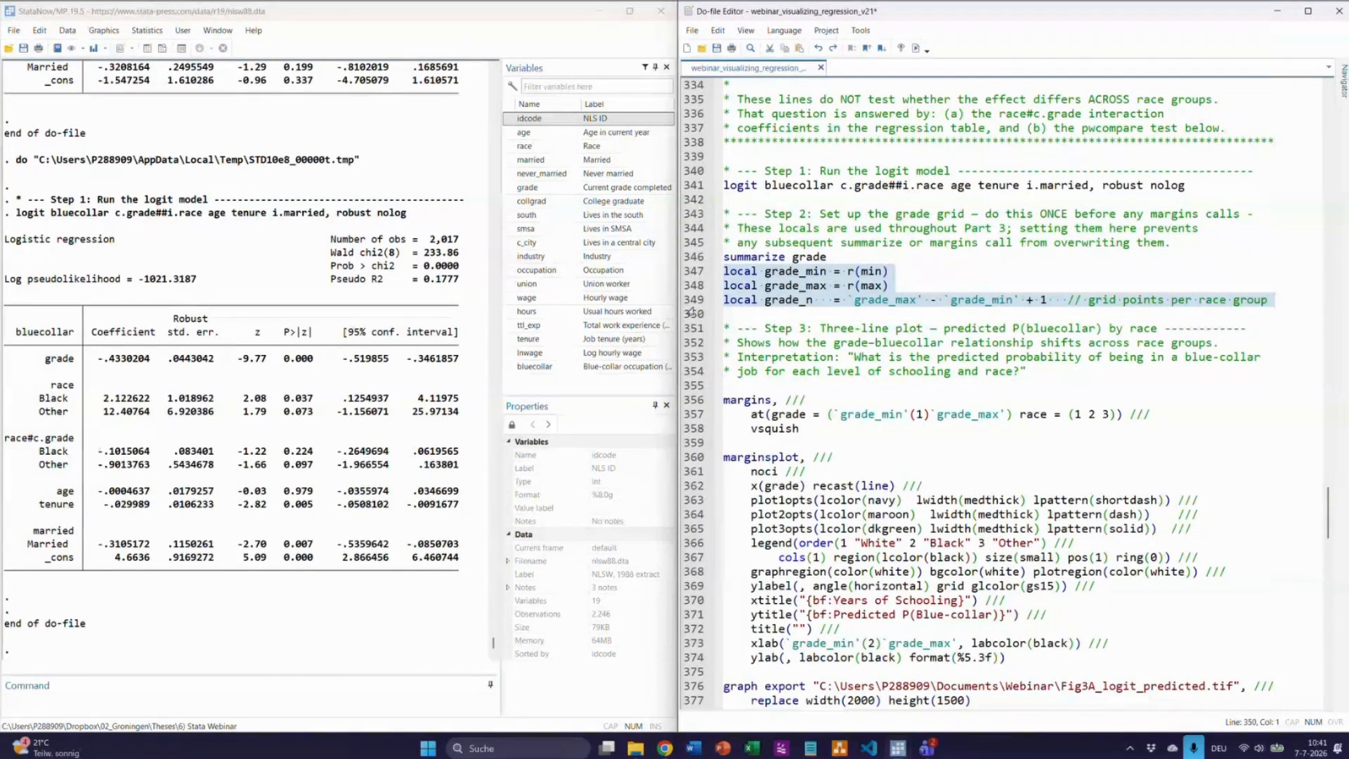
pyautogui.click(769, 327)
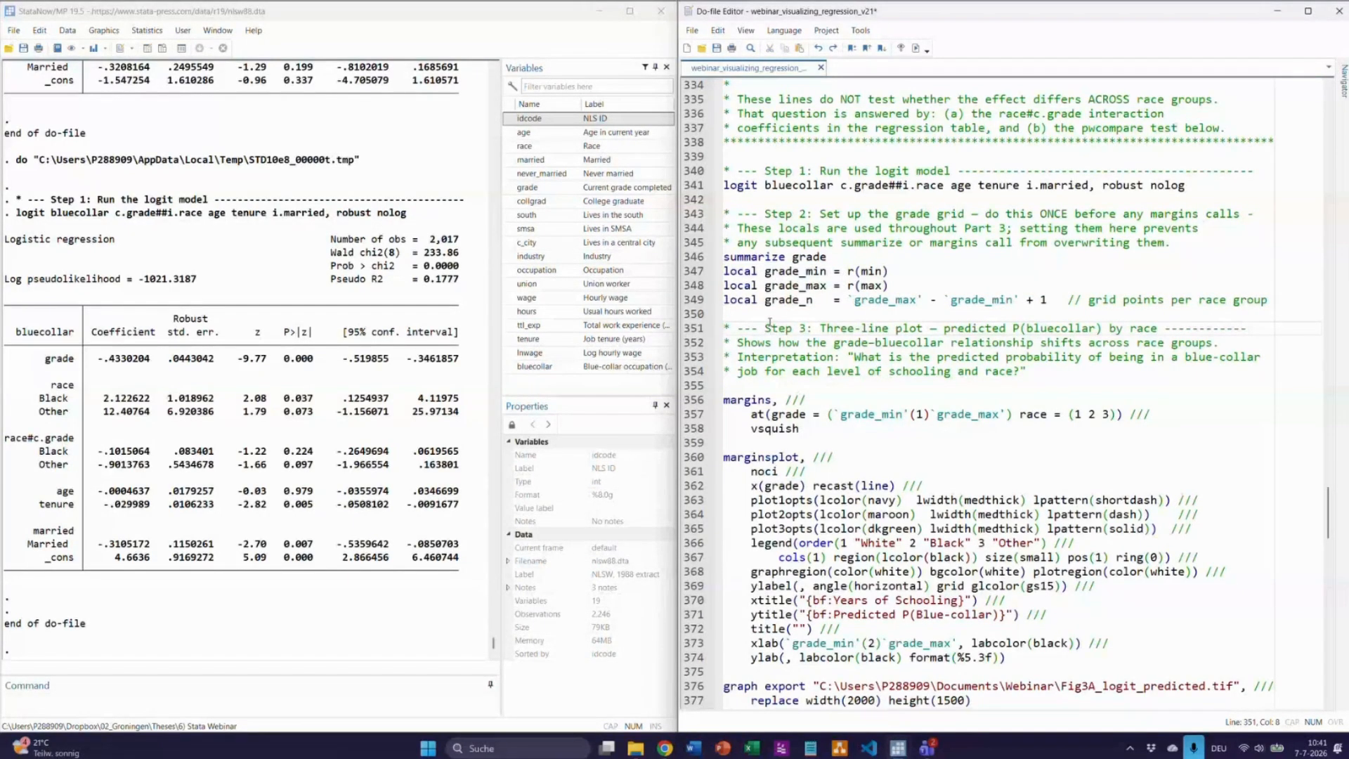
pyautogui.doubleClick(868, 415)
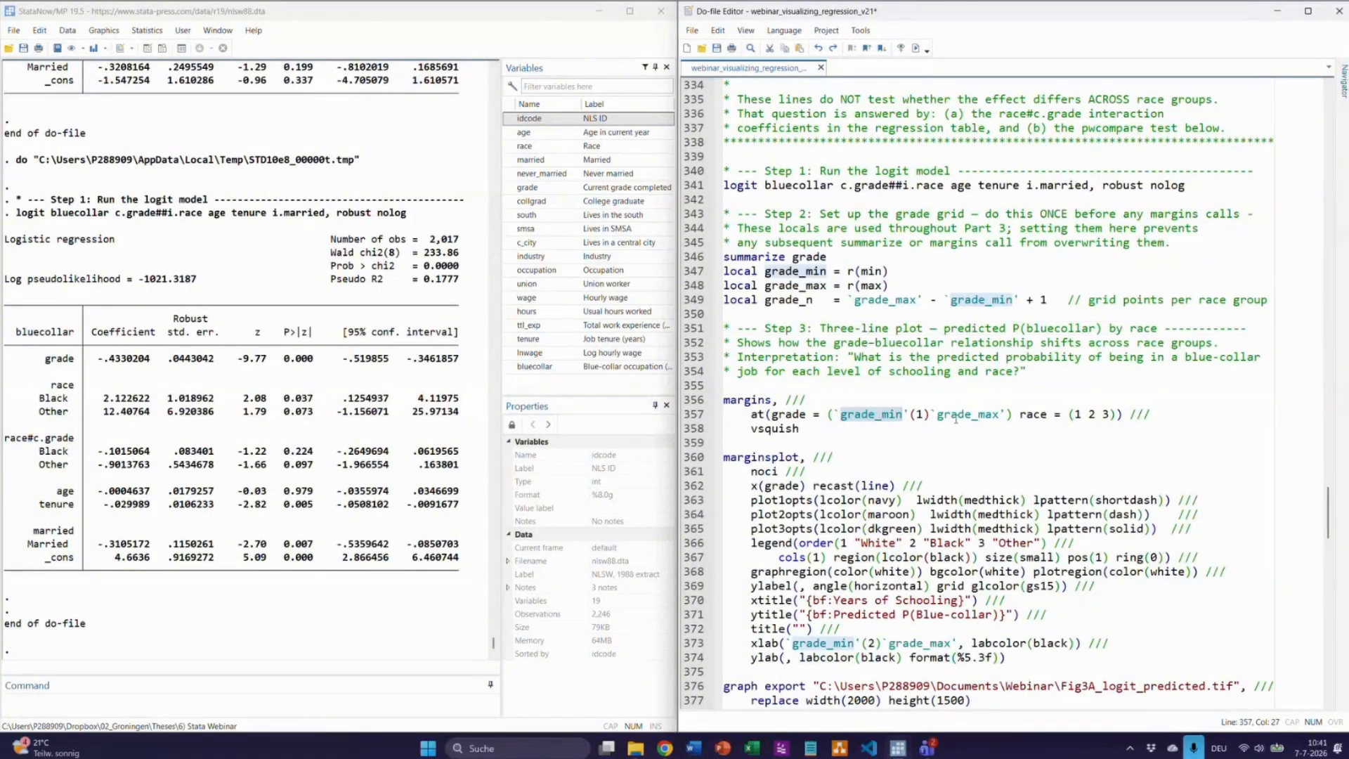
pyautogui.click(916, 415)
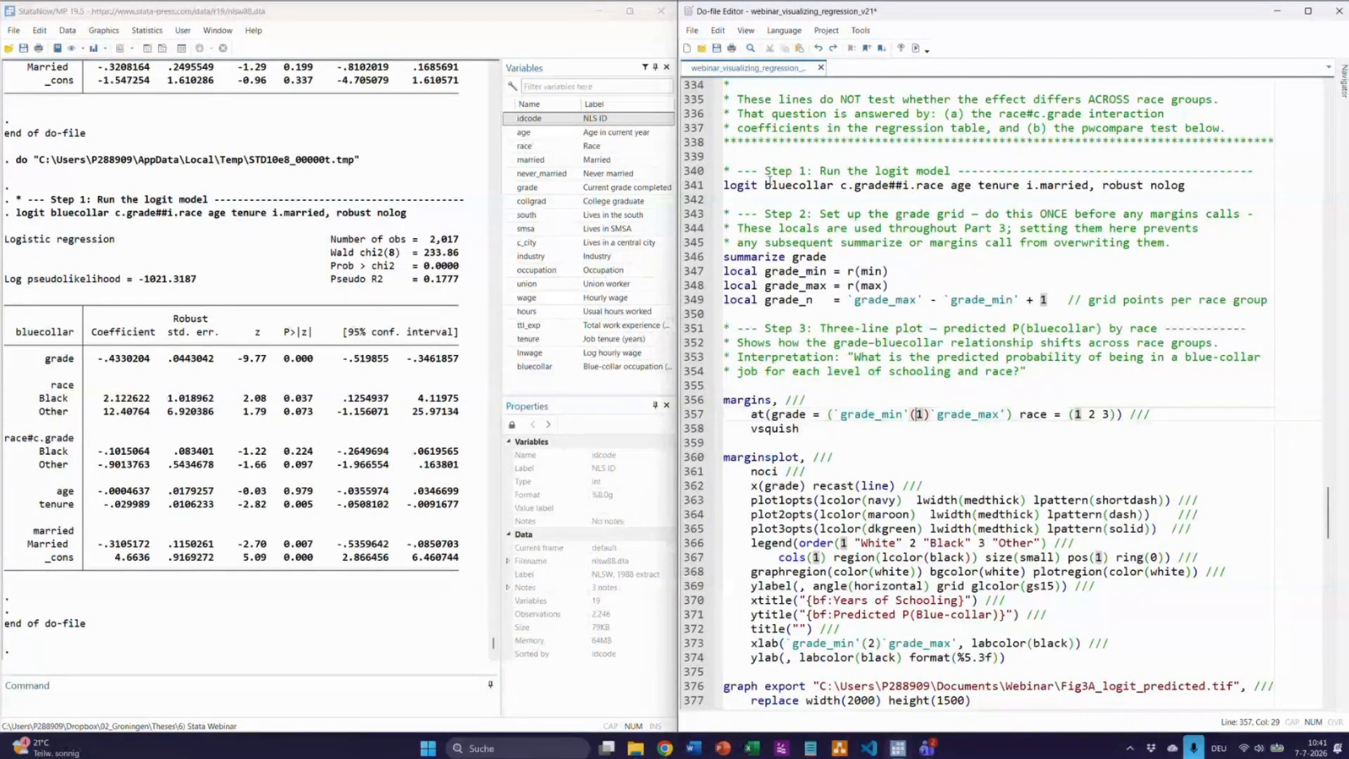
# Run Part 3 from the logit model through the grade grid locals and the margins command for predicted bluecollar probabilities by race
pyautogui.doubleClick(788, 187)
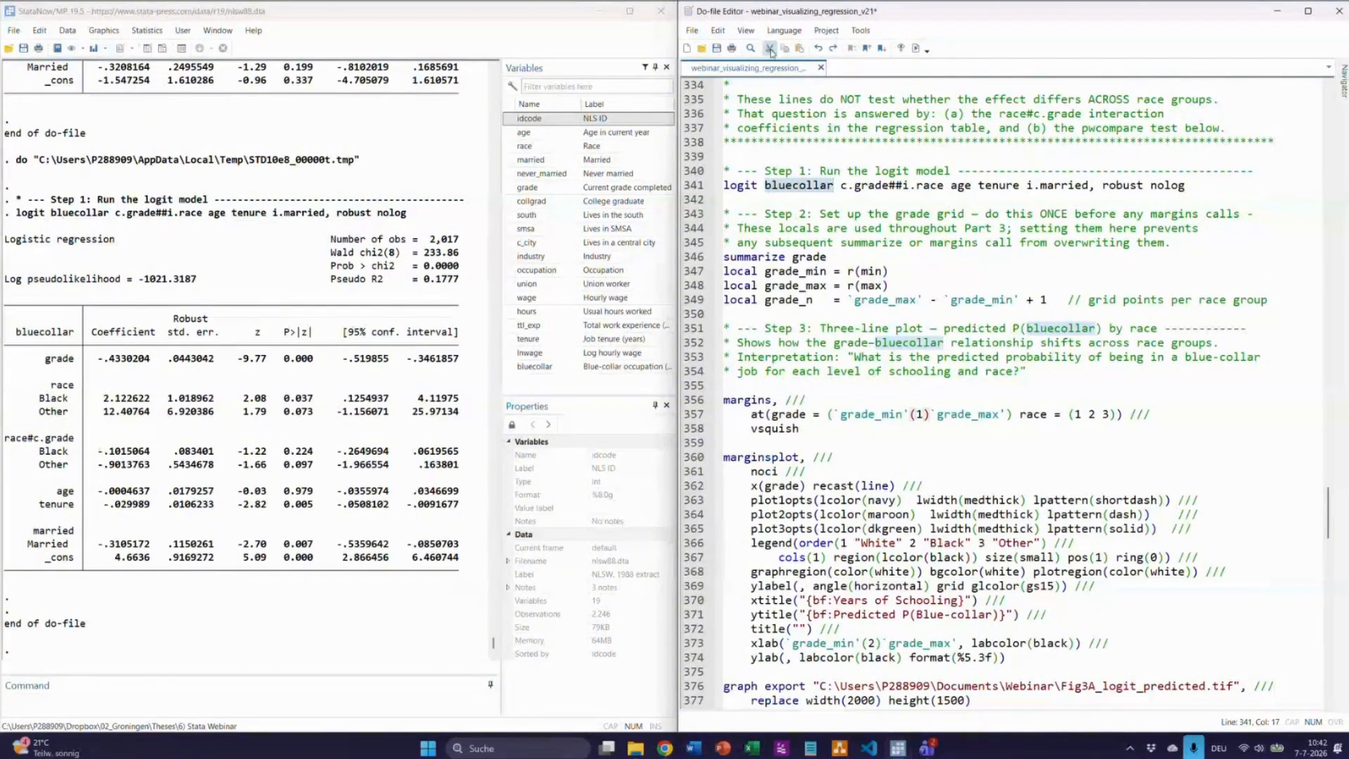
pyautogui.moveTo(695, 156); pyautogui.dragTo(697, 447)
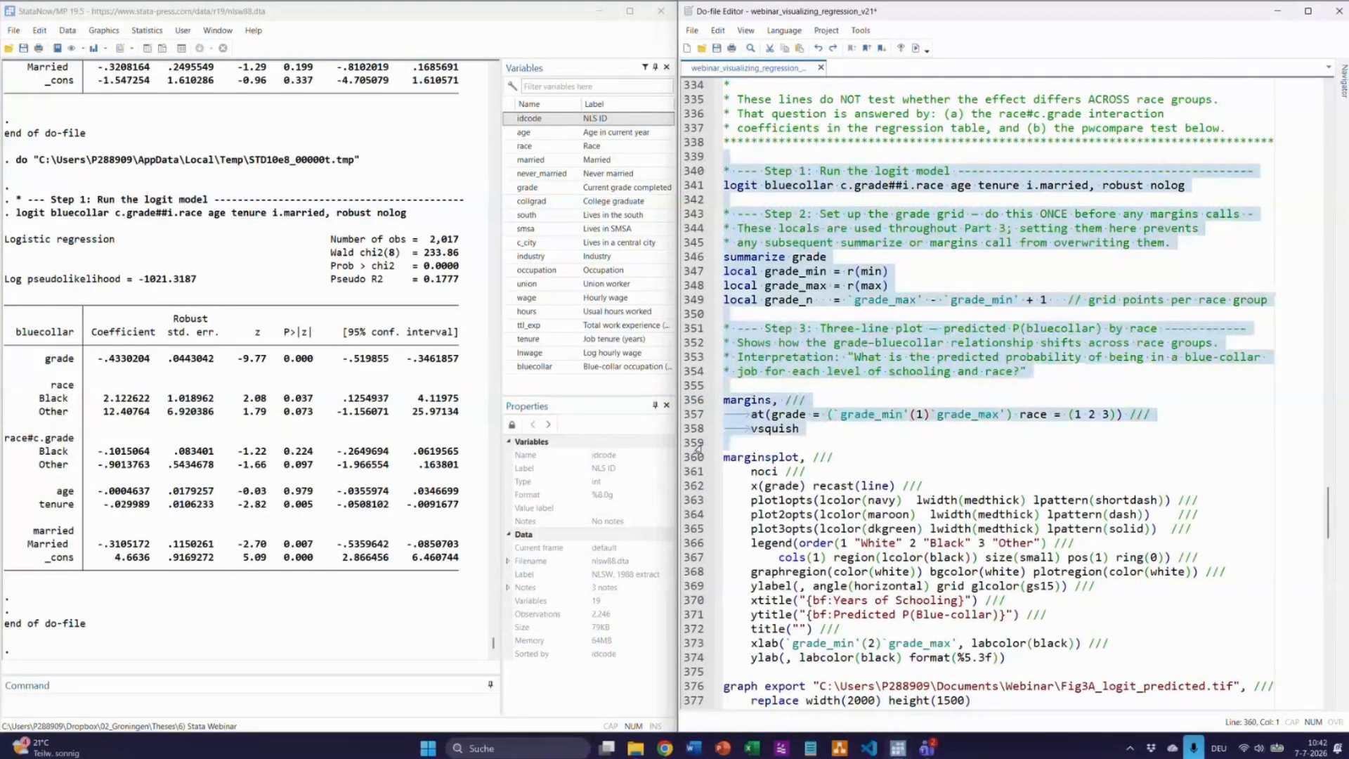
pyautogui.hotkey('ctrl', 'd')
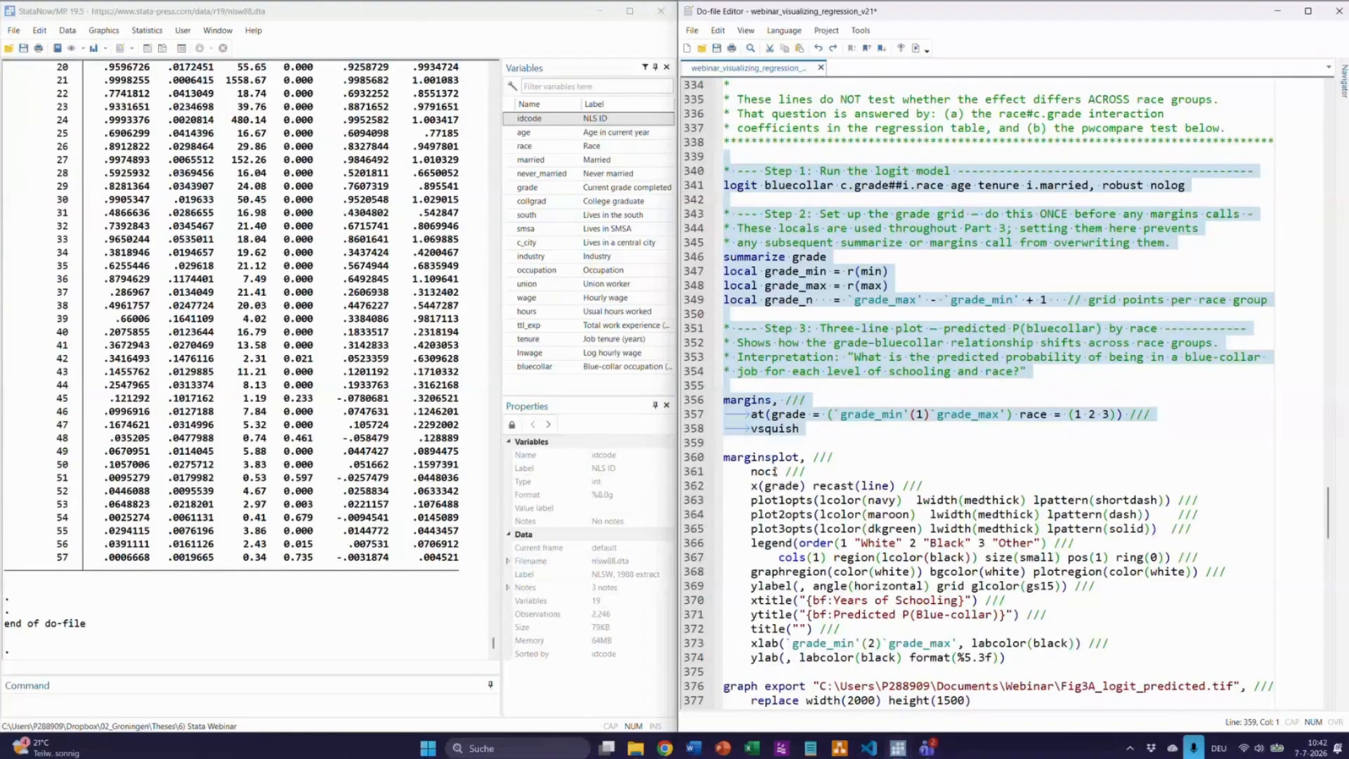
# Try to draw the three-line predicted probability plot by running only the marginsplot block after the margins command
pyautogui.scroll(-3, 775, 482)
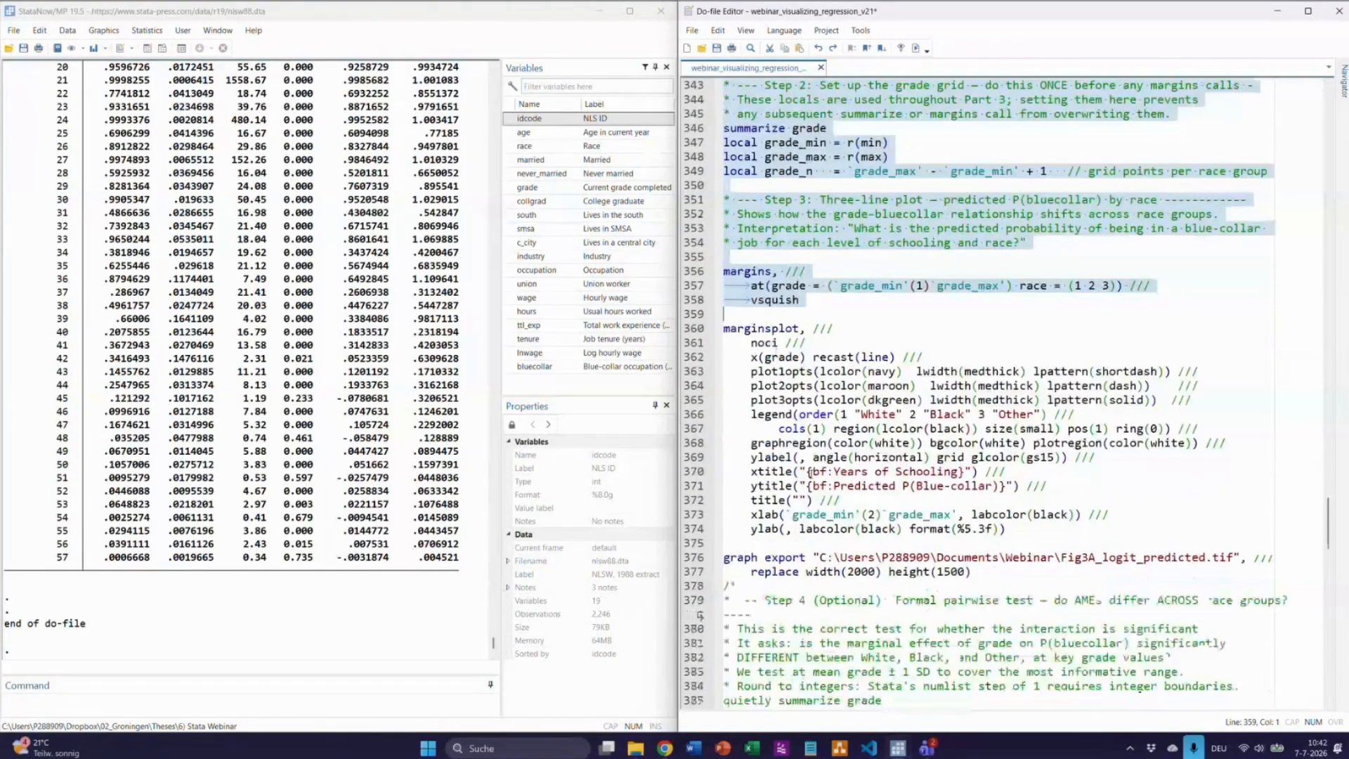
pyautogui.scroll(-1, 772, 386)
pyautogui.click(687, 279)
pyautogui.moveTo(687, 278); pyautogui.dragTo(716, 501)
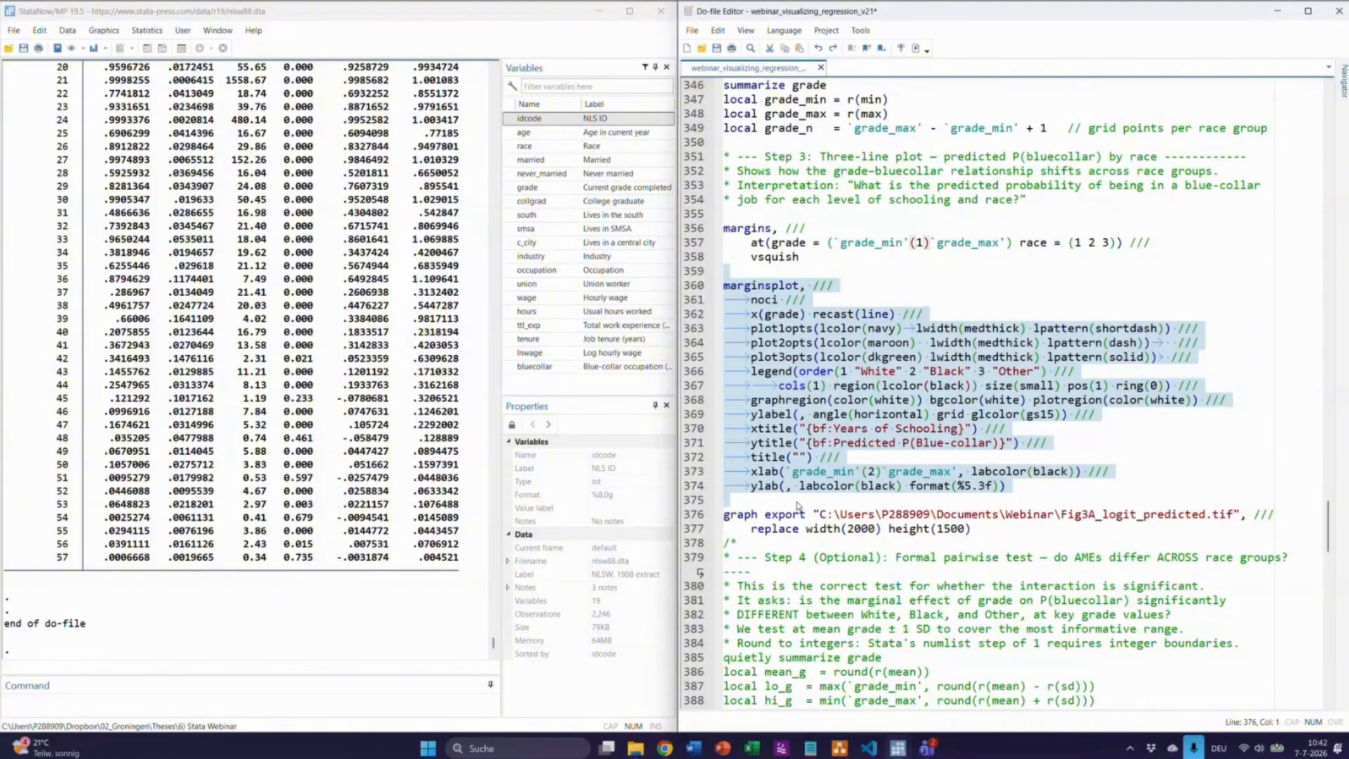
pyautogui.hotkey('ctrl', 'd')
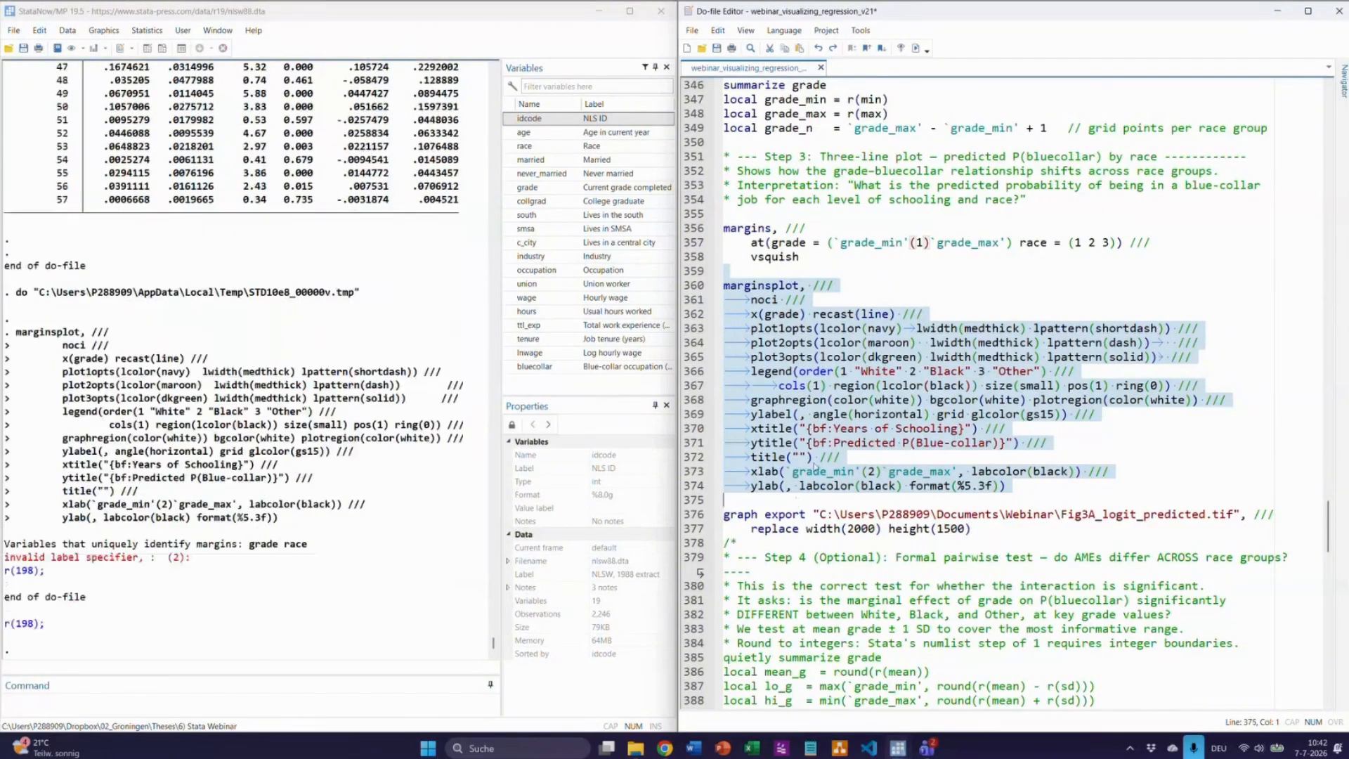
# Run the grade grid locals, the margins command and the marginsplot block together to draw the three-line predicted blue-collar probability plot
pyautogui.scroll(5, 816, 468)
pyautogui.scroll(-1, 731, 404)
pyautogui.moveTo(711, 205); pyautogui.dragTo(746, 551)
pyautogui.scroll(-3, 730, 406)
pyautogui.hotkey('ctrl', 'd')
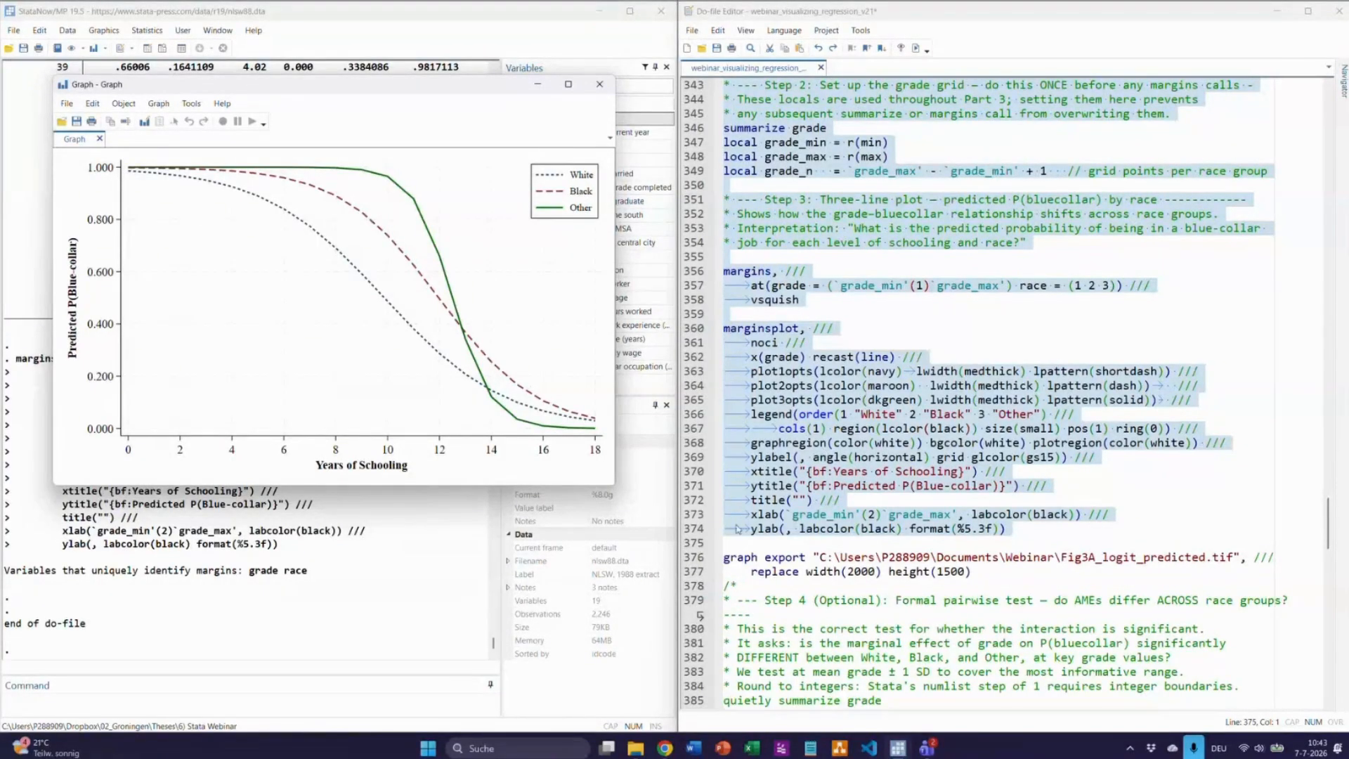
# Run the graph export command to save the plot as Fig3A_logit_predicted.tif with width 2000 and height 1500
pyautogui.moveTo(692, 557); pyautogui.dragTo(737, 585)
pyautogui.hotkey('ctrl', 'd')
pyautogui.click(802, 469)
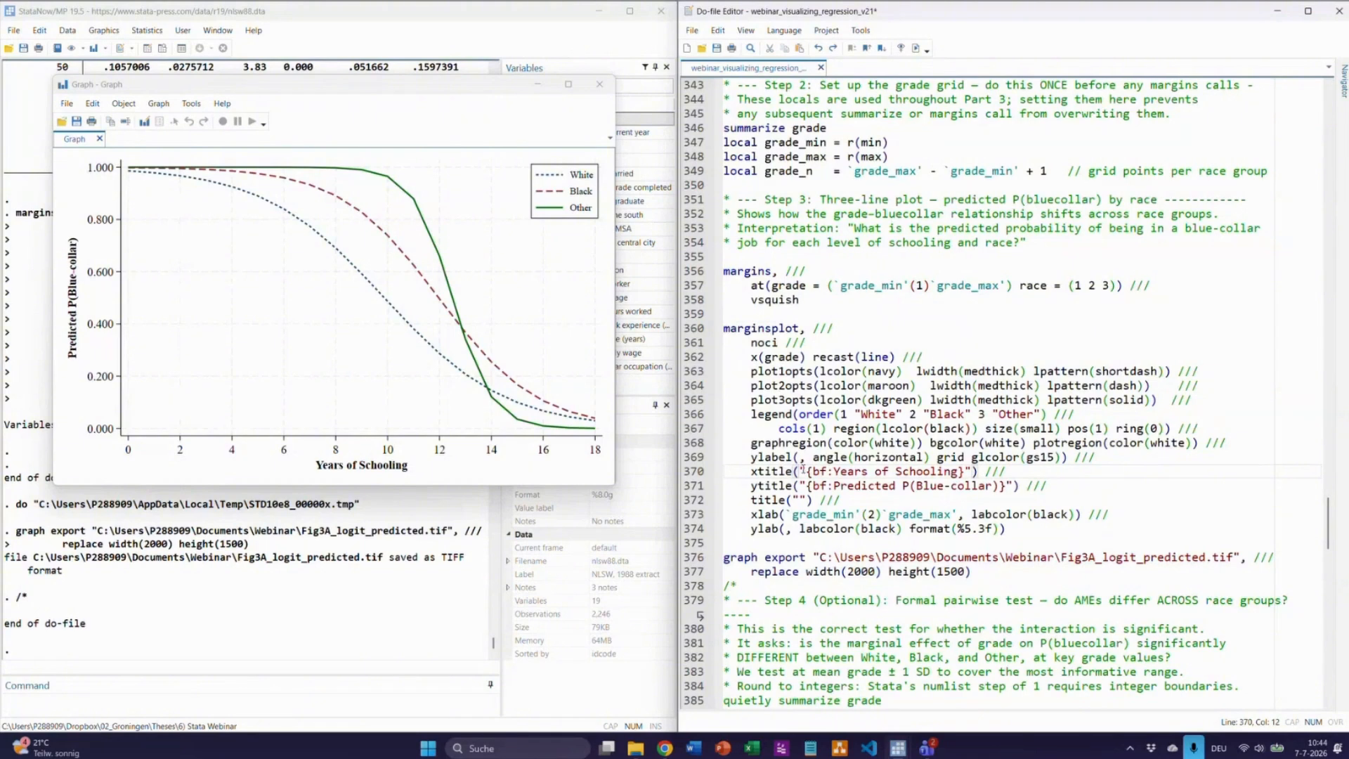
# Compare the Step 3 margins command with the Step 8 version, highlighting the dydx(grade) option
pyautogui.click(772, 271)
pyautogui.moveTo(696, 271); pyautogui.dragTo(700, 303)
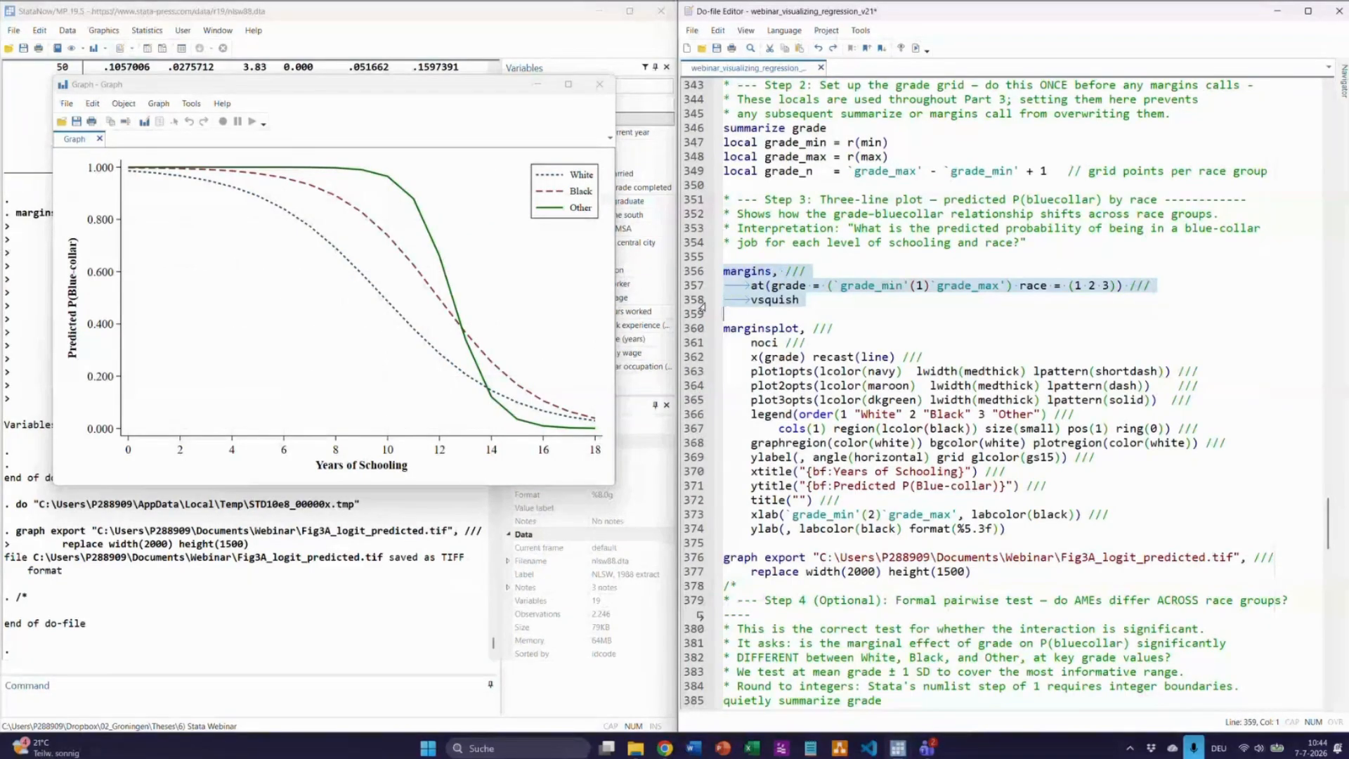
pyautogui.scroll(-20, 842, 371)
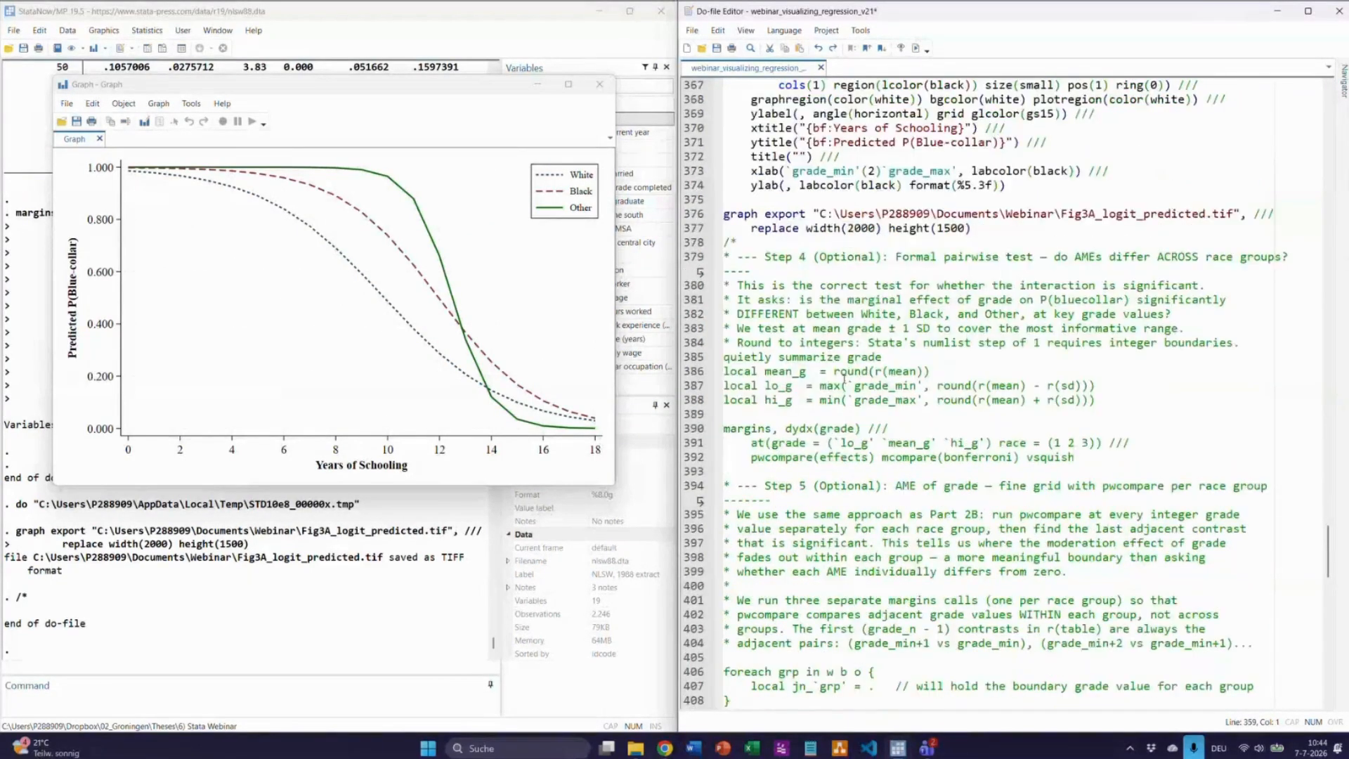
pyautogui.scroll(-5, 841, 383)
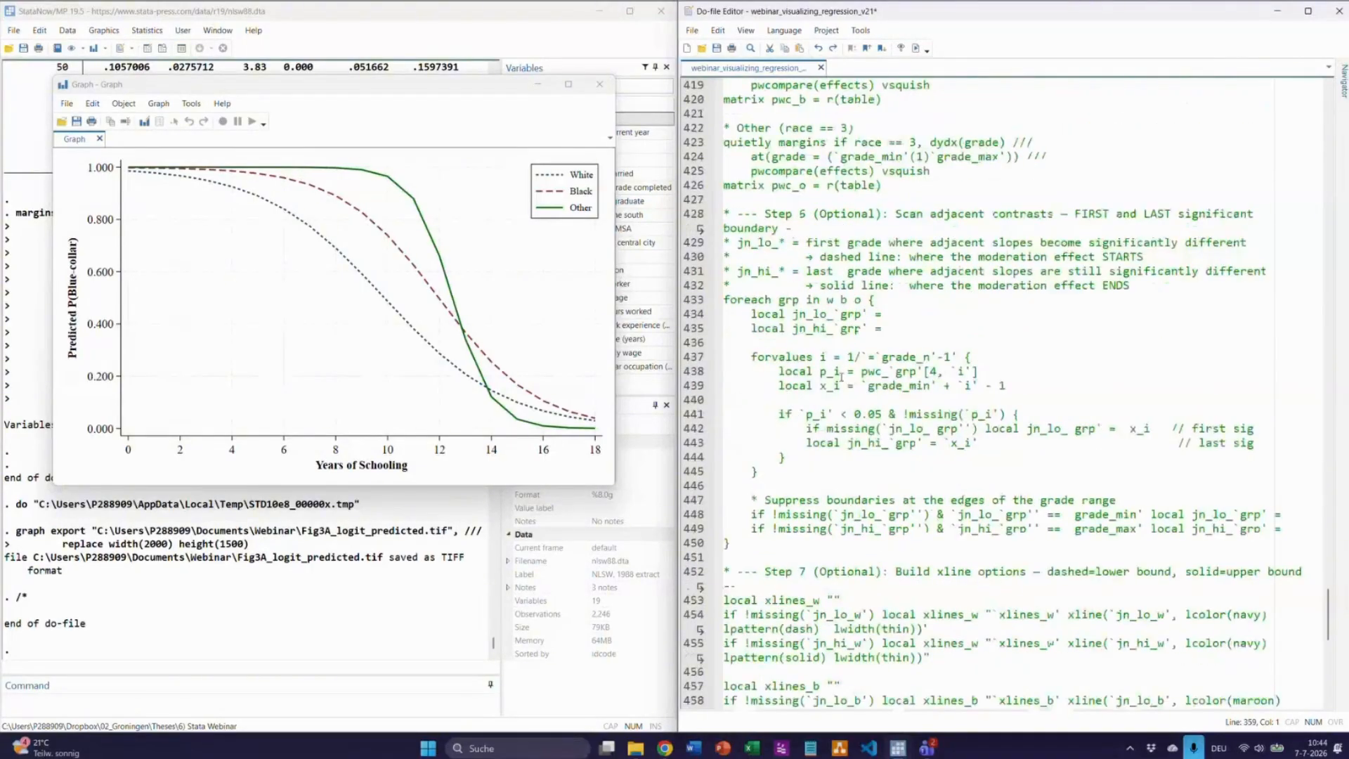
pyautogui.scroll(-10, 840, 377)
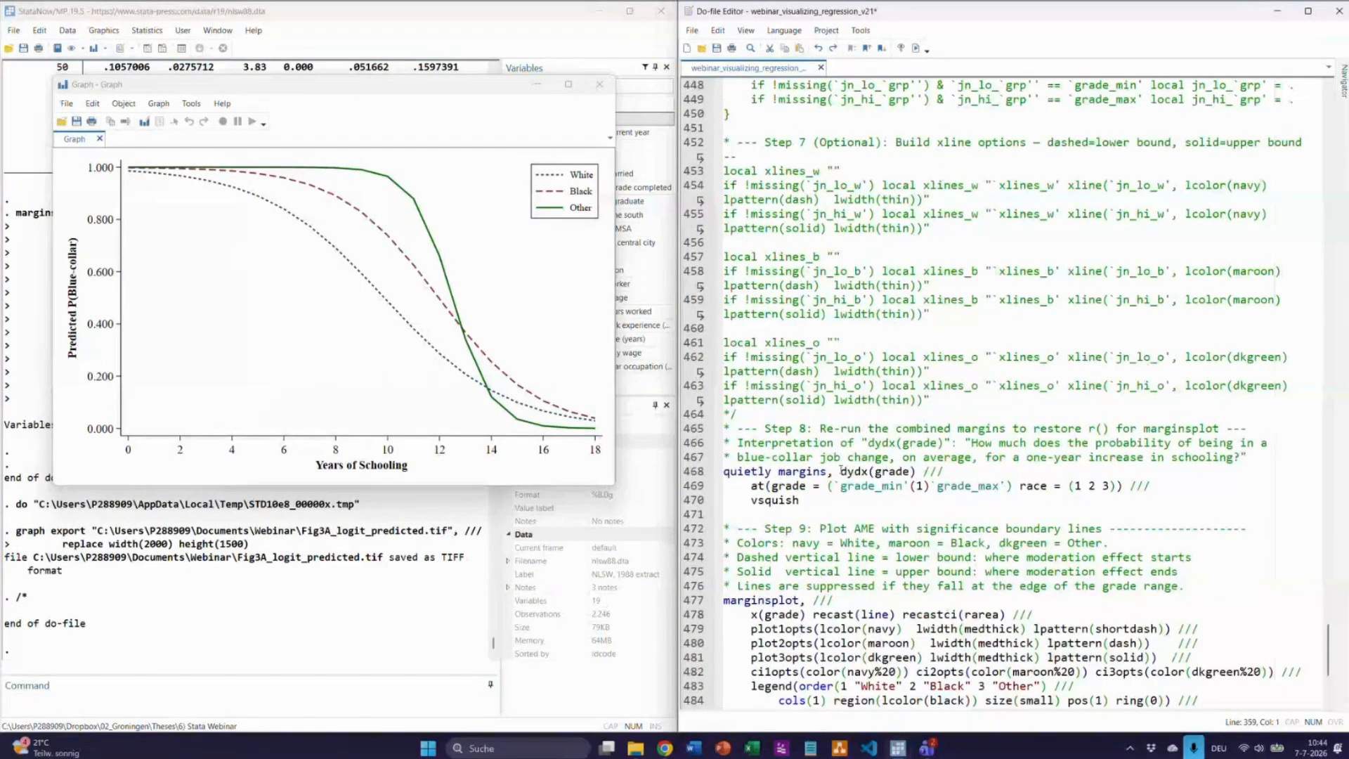
pyautogui.moveTo(827, 470); pyautogui.dragTo(917, 469)
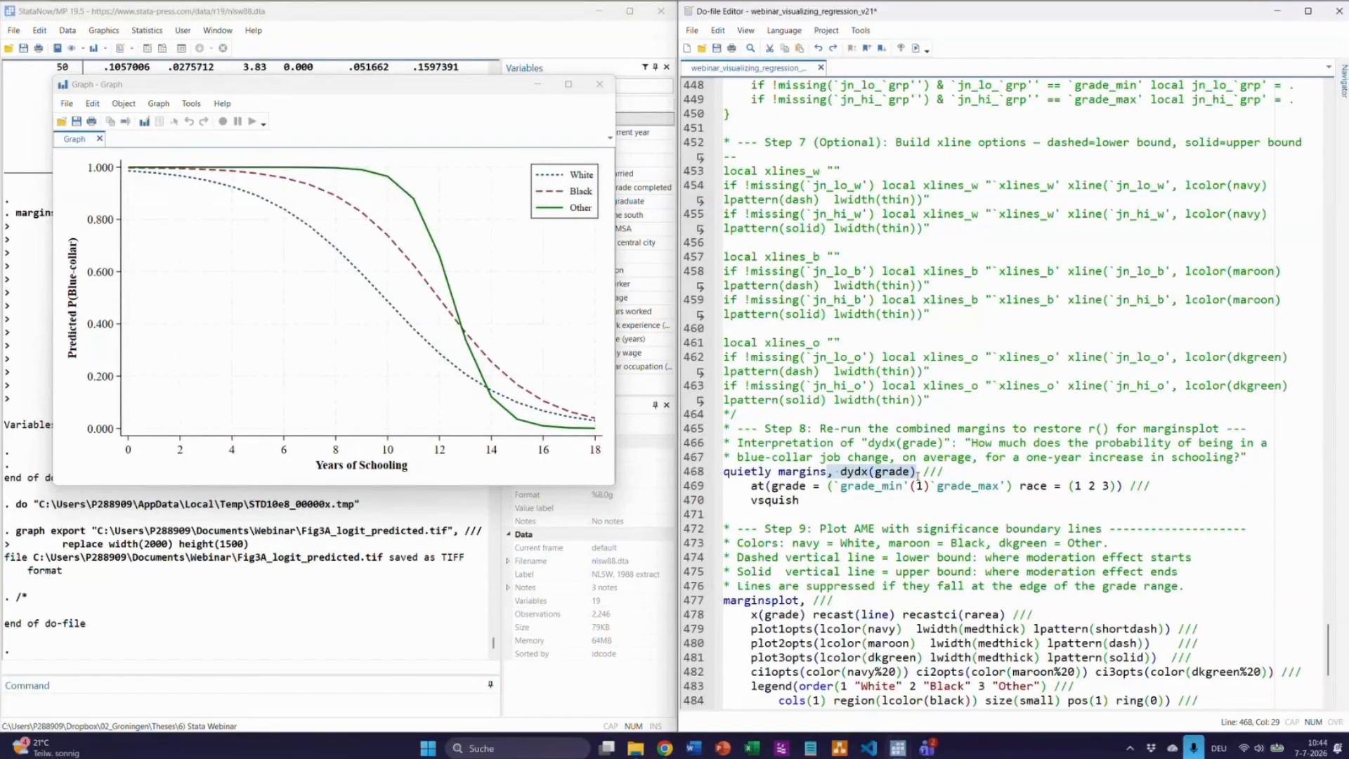
pyautogui.click(744, 518)
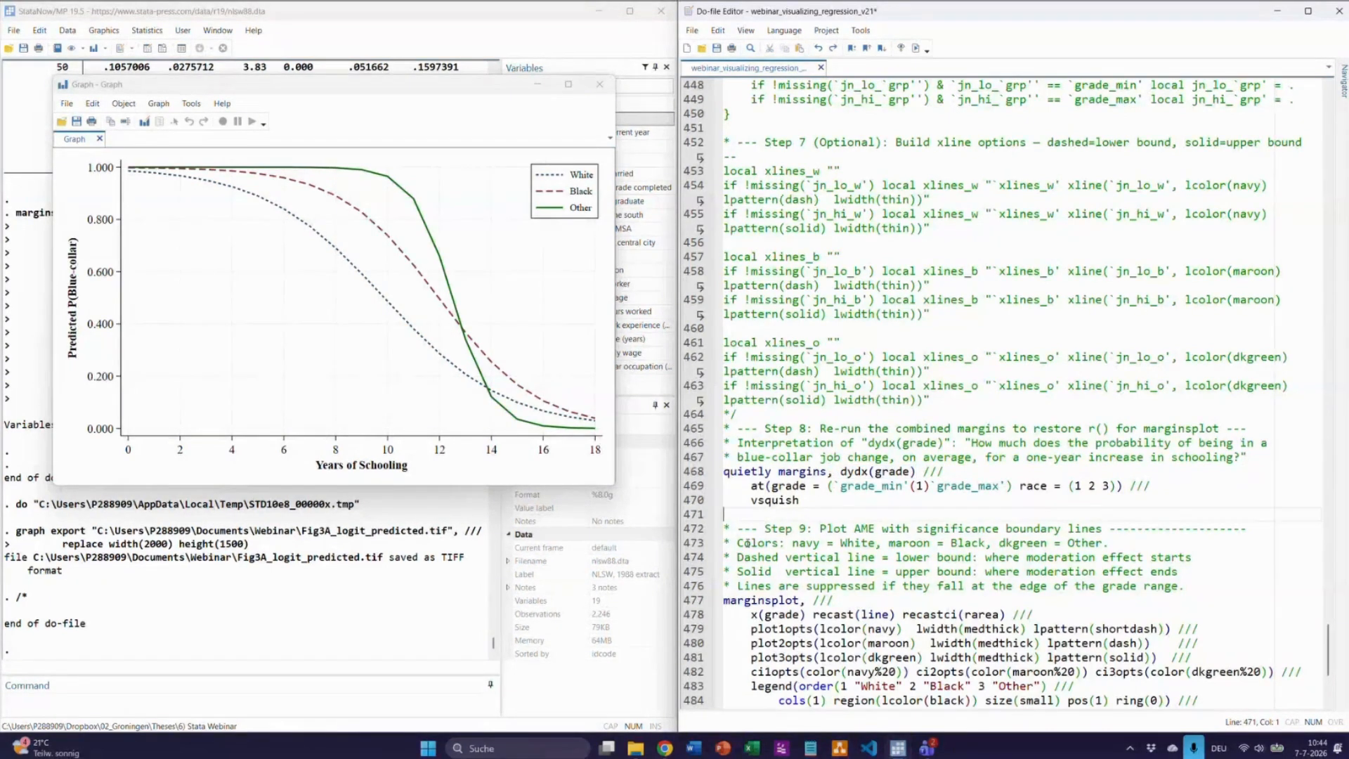
# Run Part 3 from the Step 1 logit model through the Step 8 quietly margins, dydx(grade) command
pyautogui.scroll(20, 747, 543)
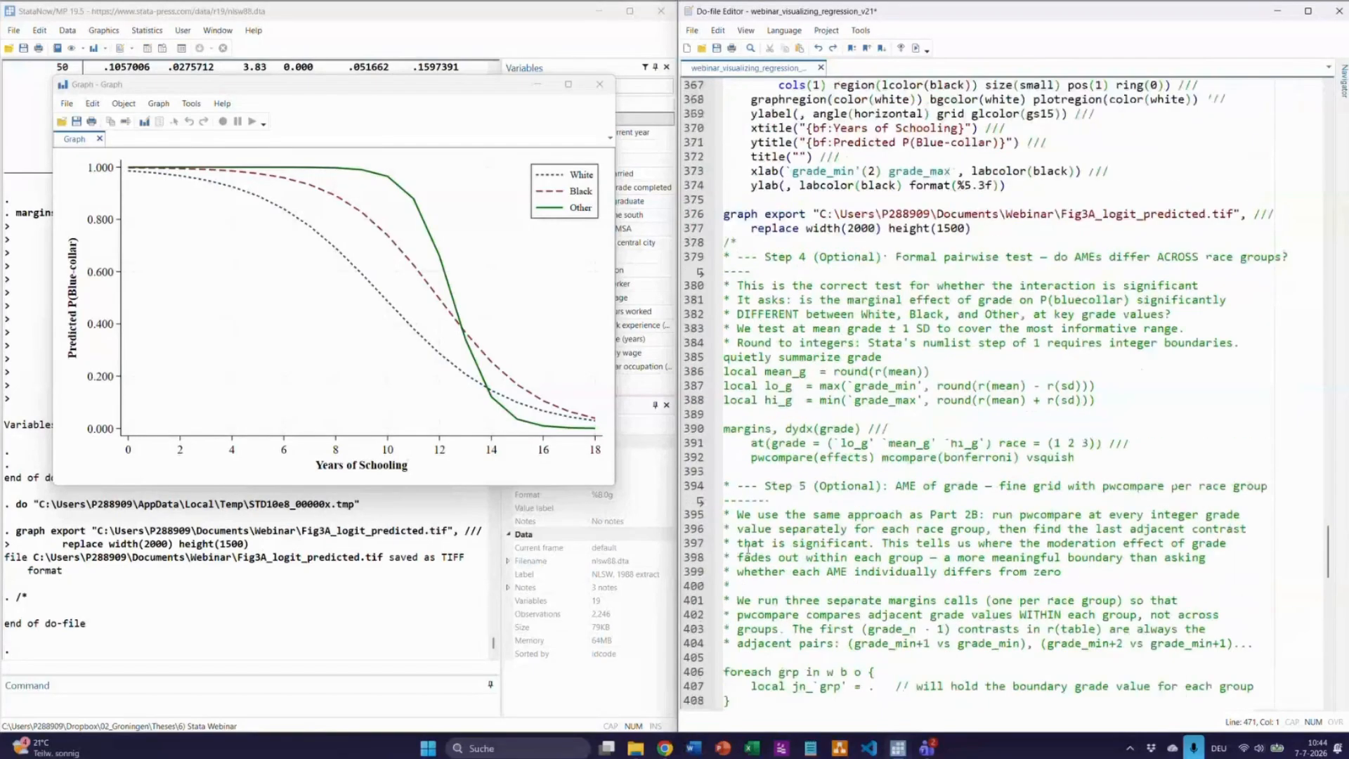
pyautogui.scroll(13, 747, 553)
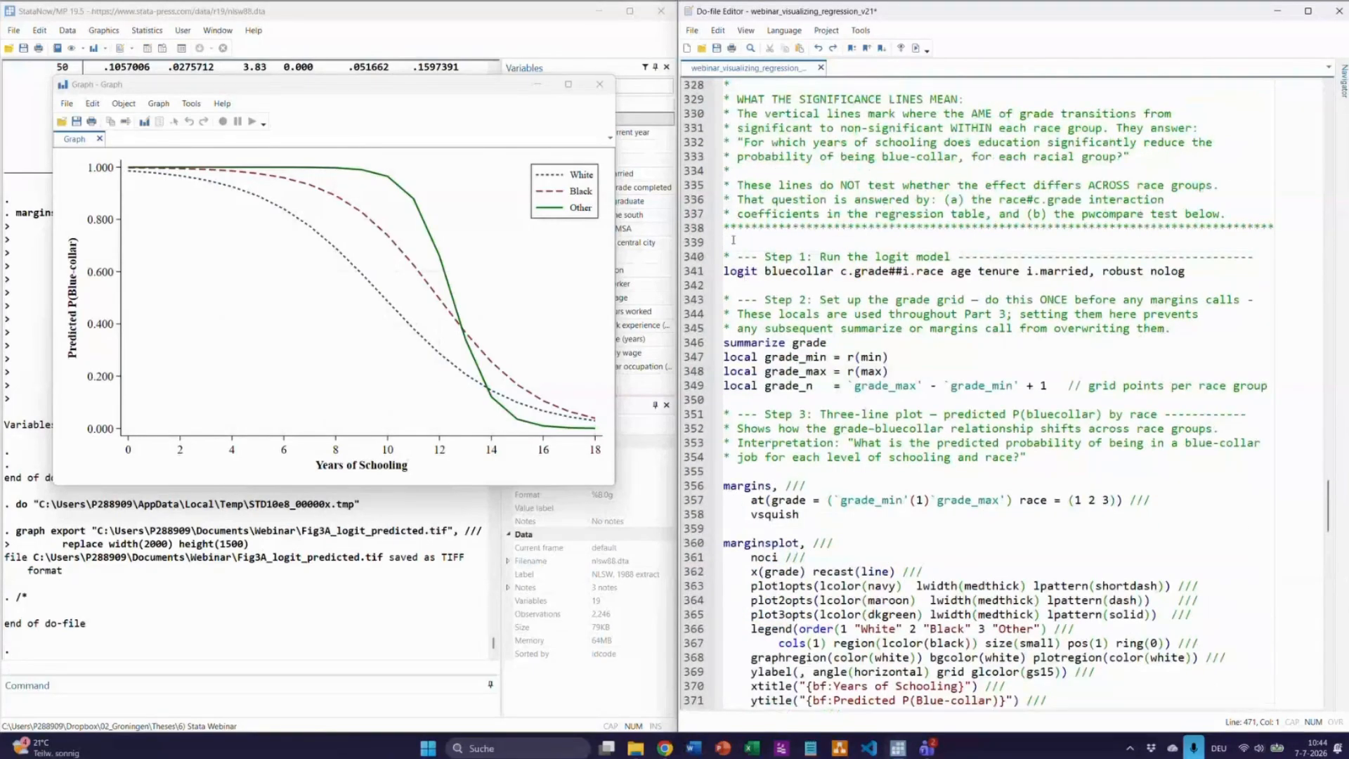
pyautogui.scroll(-17, 762, 314)
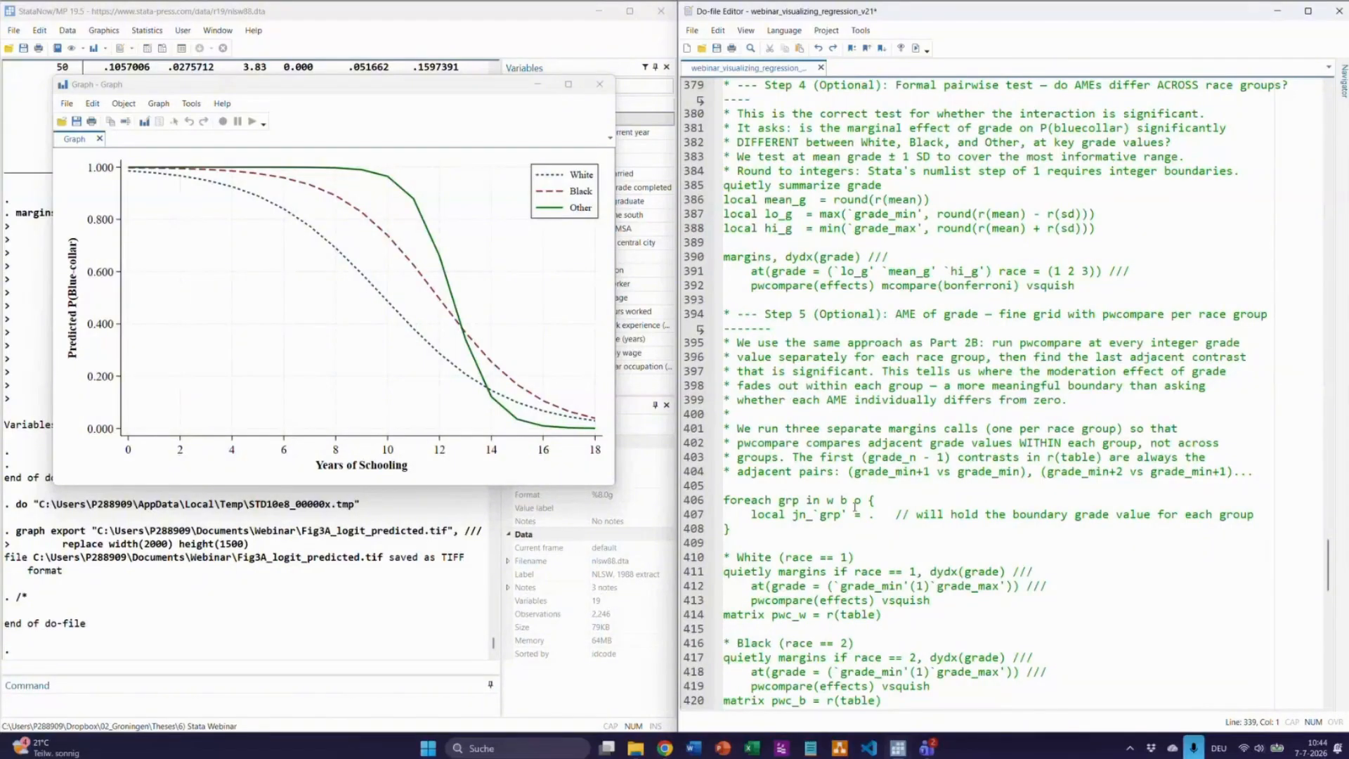
pyautogui.scroll(-20, 854, 505)
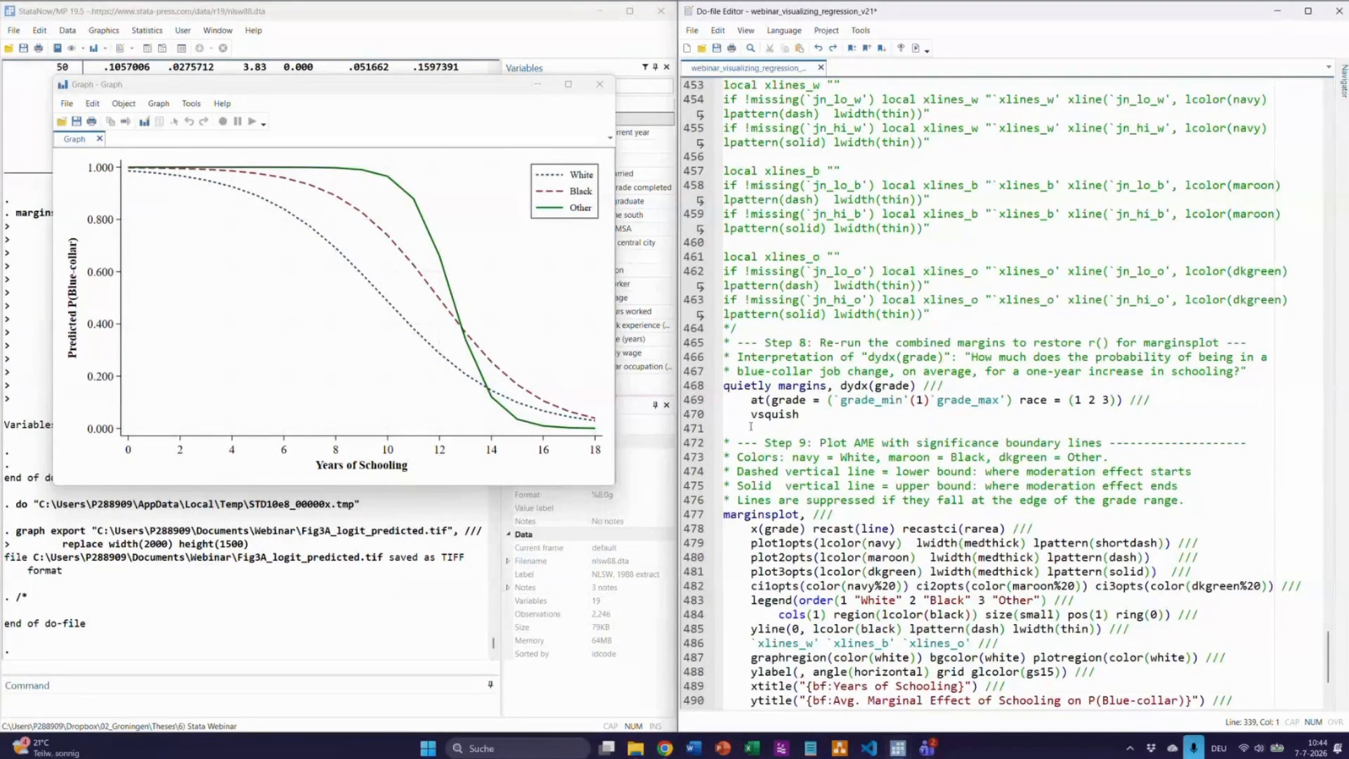
pyautogui.keyDown('shift'); pyautogui.click(747, 427); pyautogui.keyUp('shift')
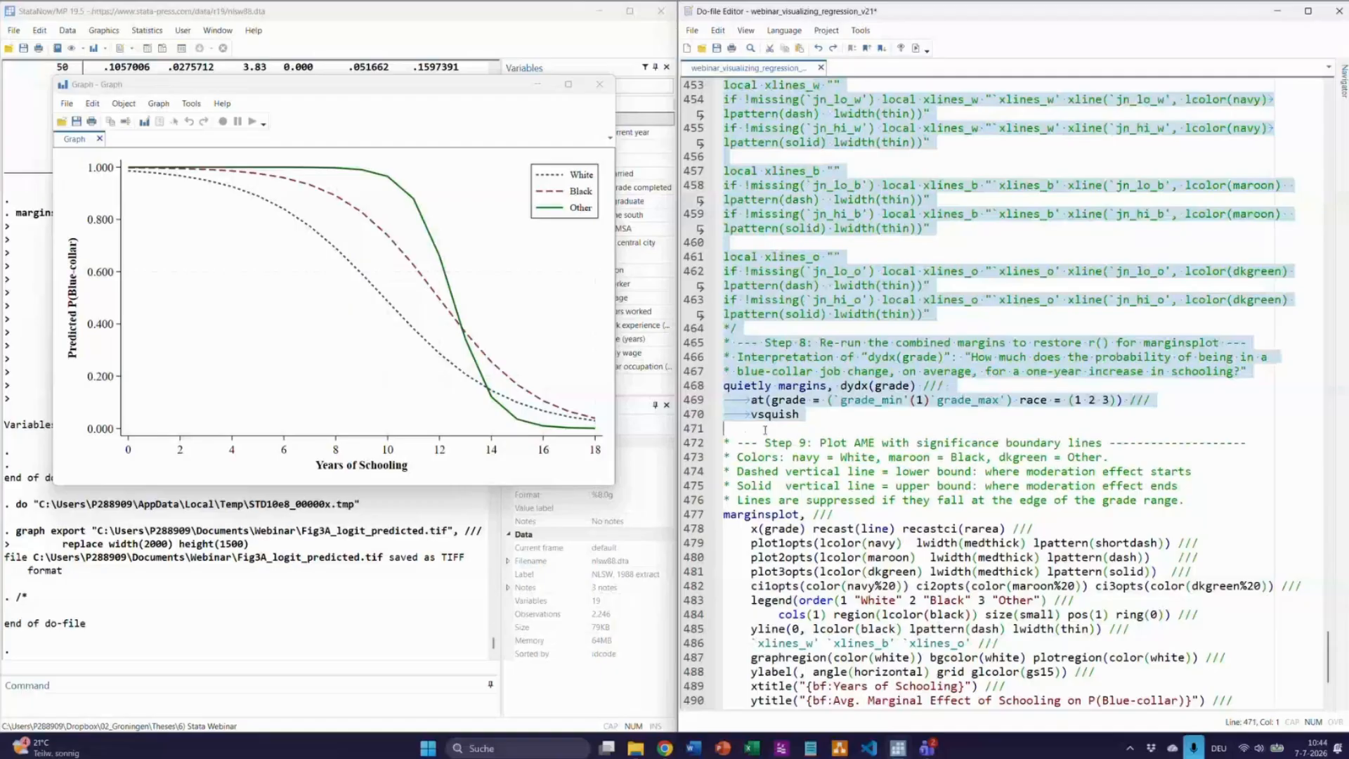
pyautogui.hotkey('ctrl', 'd')
# Review the executed Part 3 code and examine the quietly prefix of the Step 8 margins command
pyautogui.scroll(20, 848, 433)
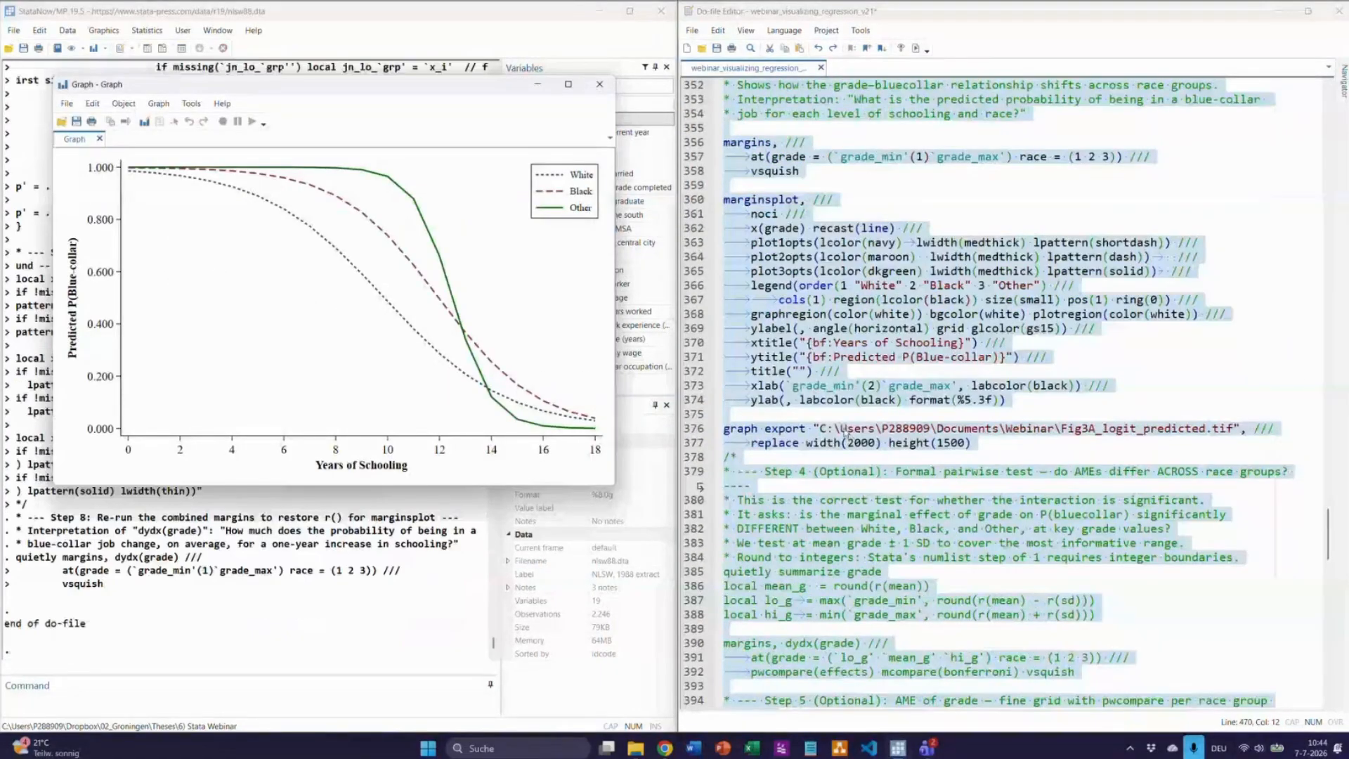
pyautogui.scroll(7, 845, 430)
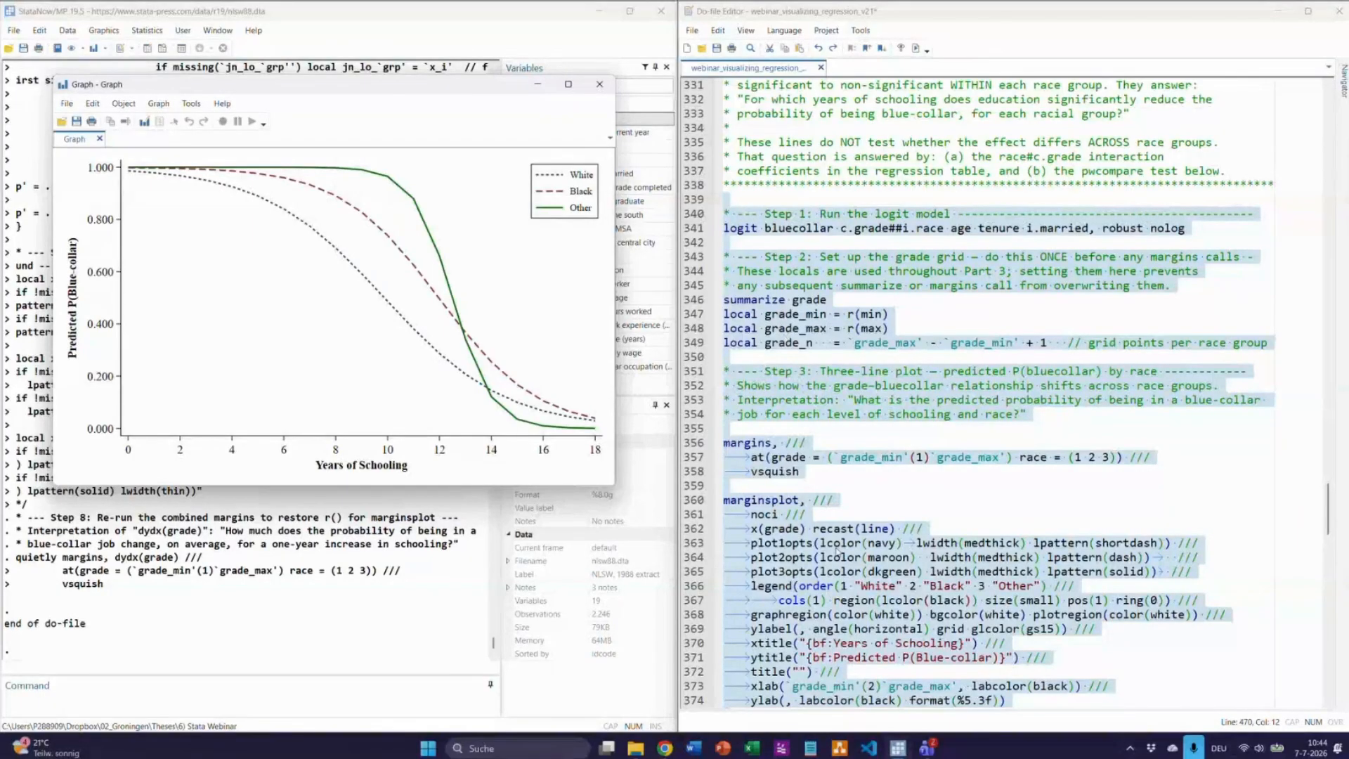
pyautogui.scroll(-6, 856, 527)
pyautogui.scroll(-20, 856, 527)
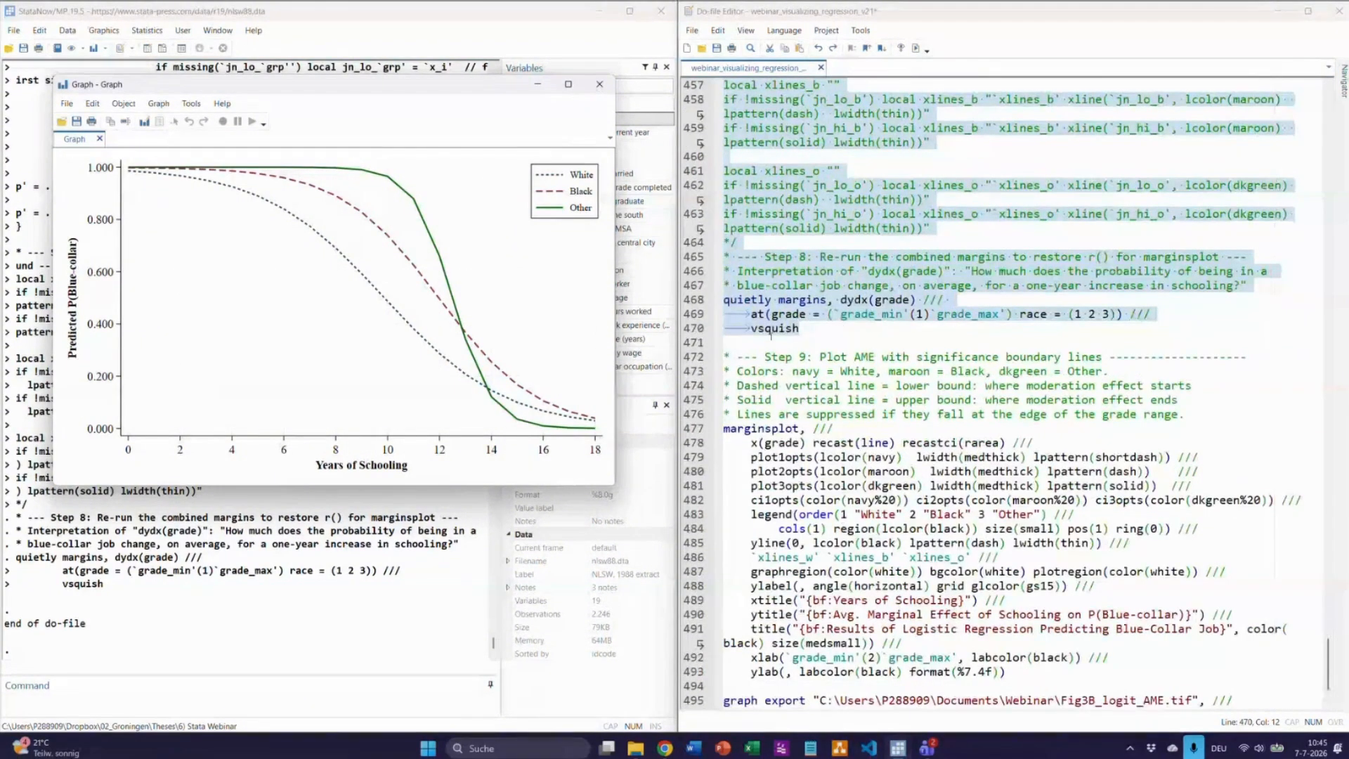
pyautogui.click(771, 335)
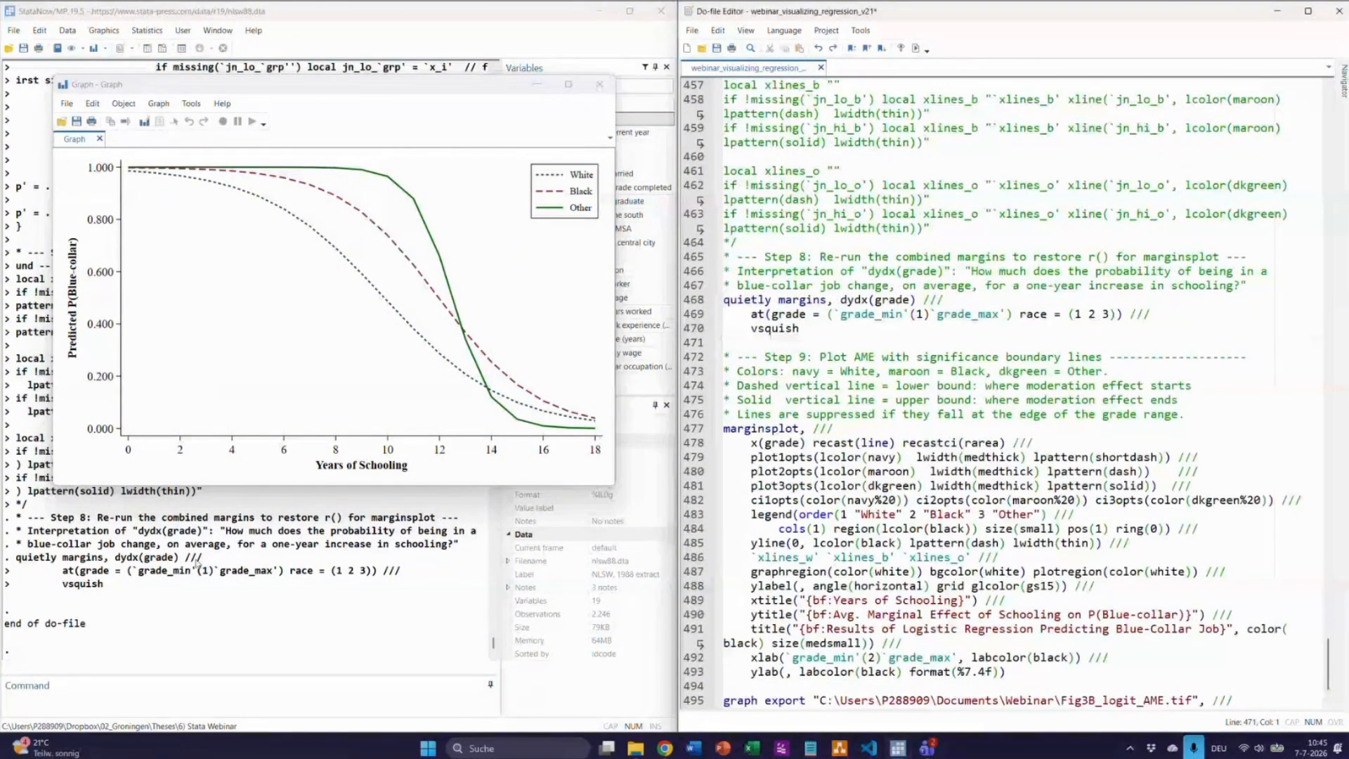
pyautogui.doubleClick(746, 300)
pyautogui.click(746, 340)
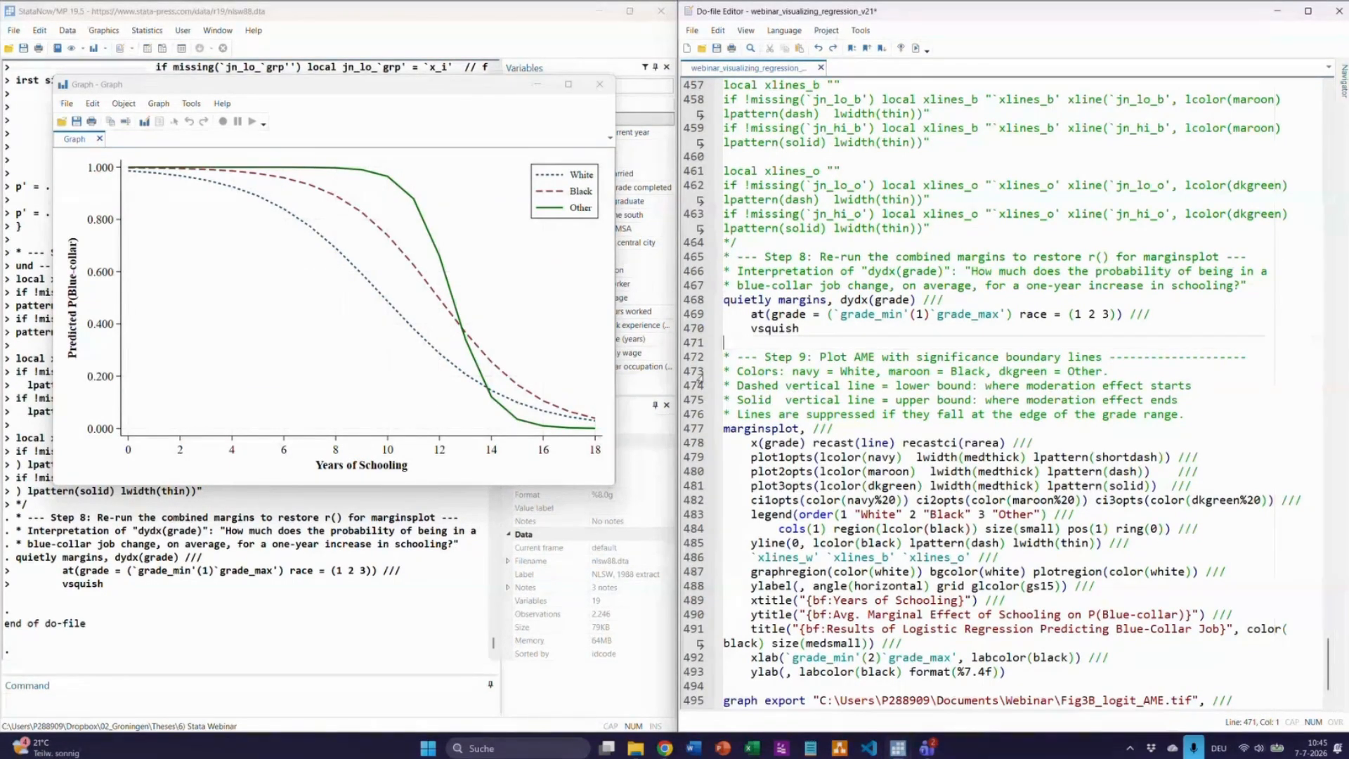
# Try to plot the average marginal effects by running only the Step 9 marginsplot block
pyautogui.scroll(-2, 692, 281)
pyautogui.moveTo(690, 277); pyautogui.dragTo(756, 604)
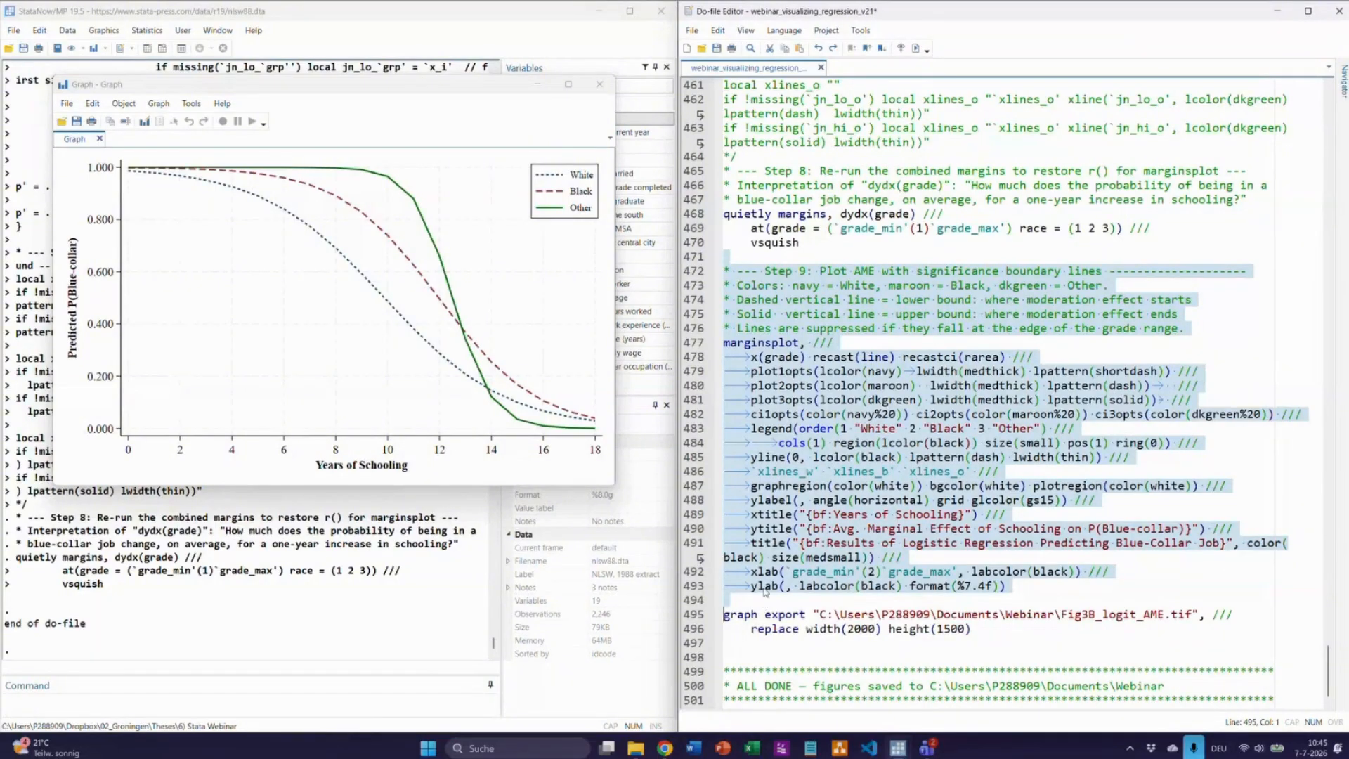
pyautogui.hotkey('ctrl', 'd')
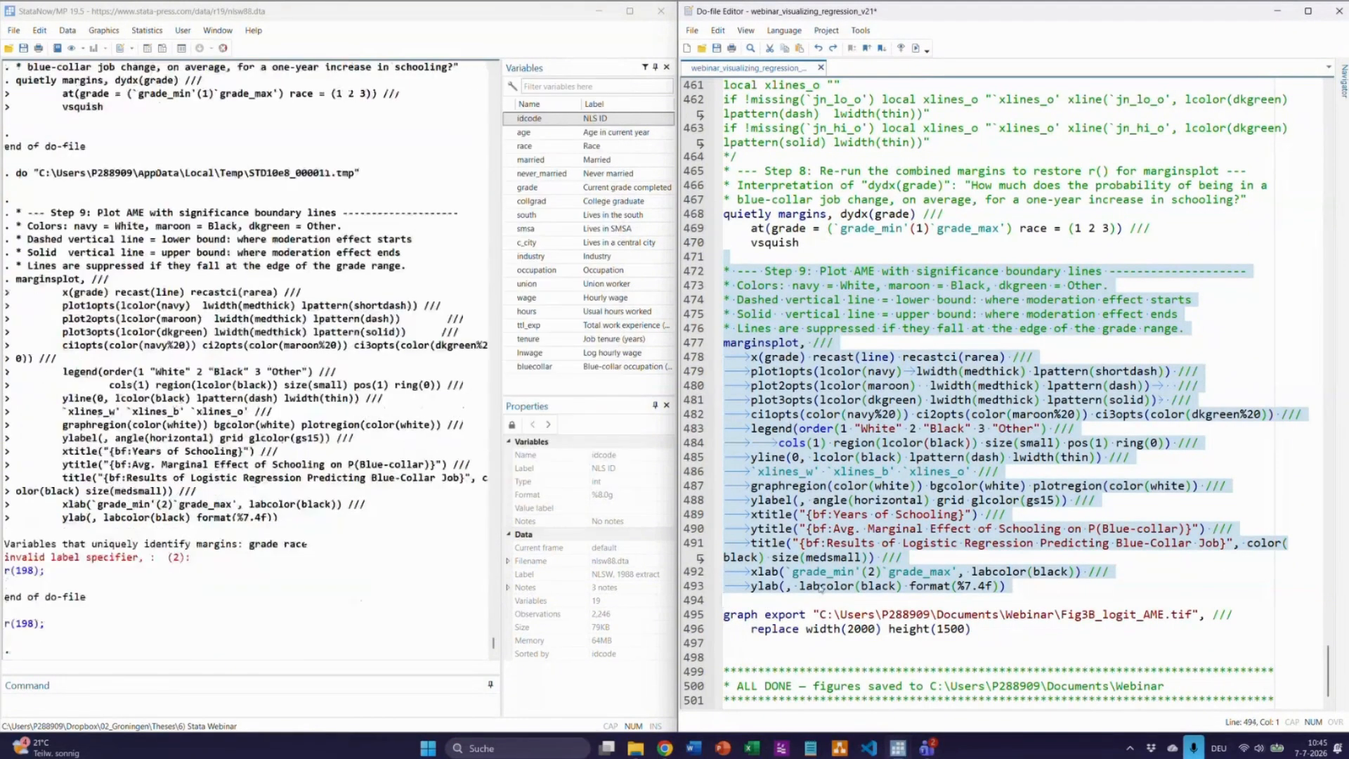
pyautogui.click(744, 599)
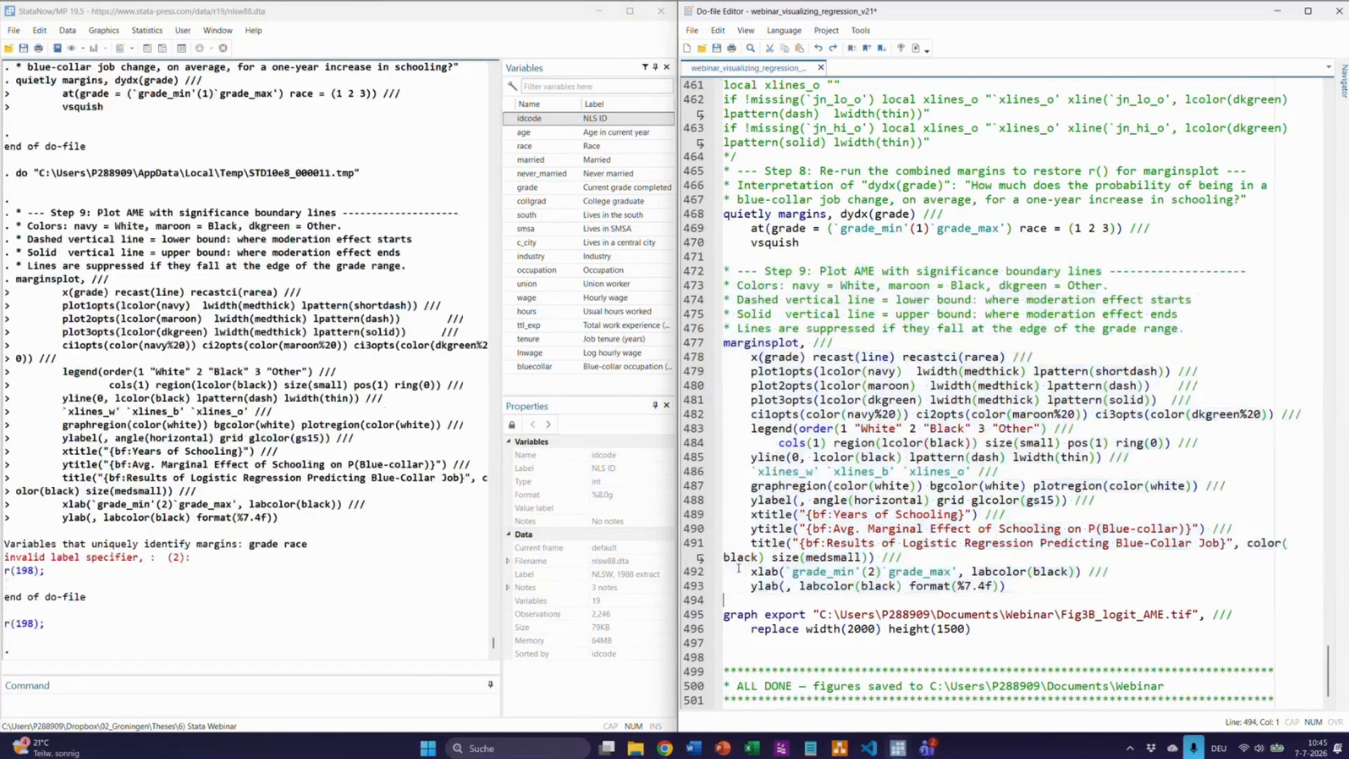
# Run Part 3 in one go from the logit model through the Step 9 marginsplot to plot the average marginal effects of schooling by race
pyautogui.scroll(20, 737, 569)
pyautogui.scroll(15, 736, 568)
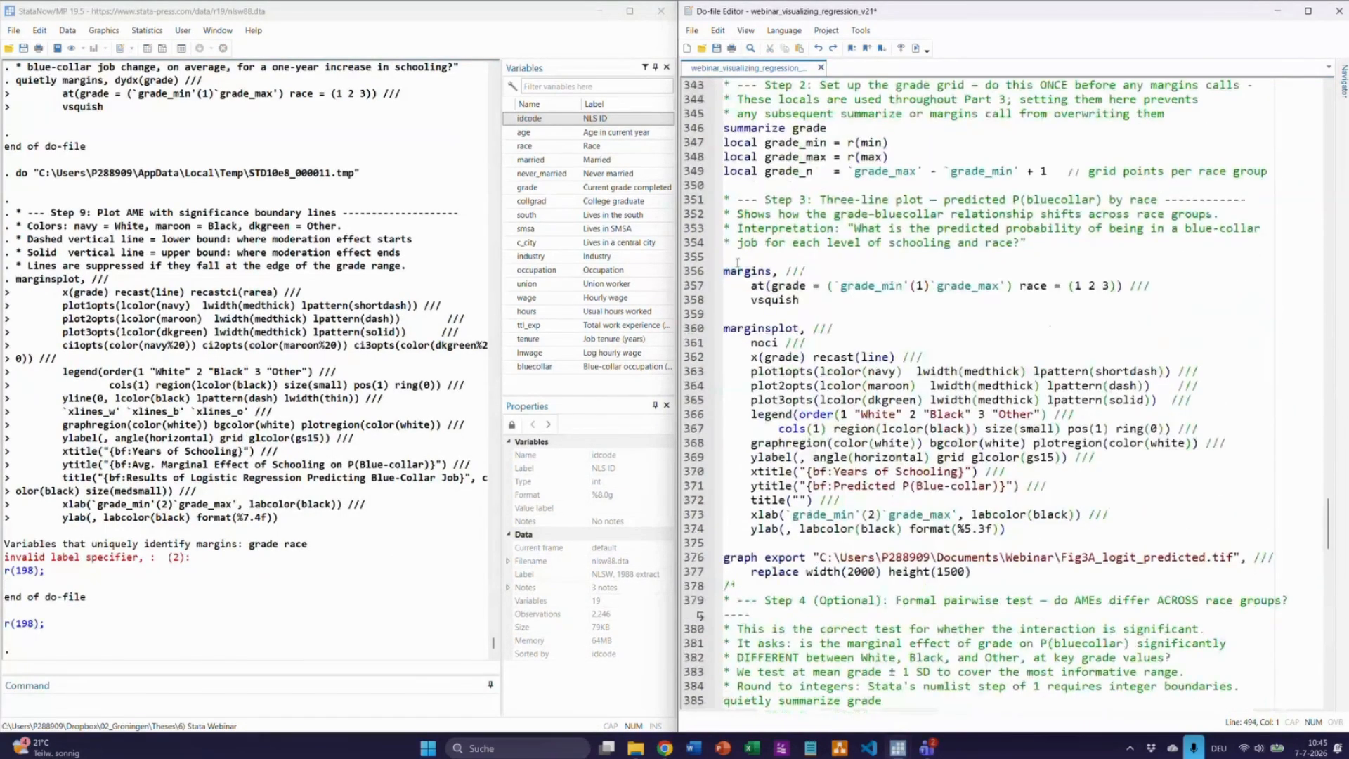
pyautogui.scroll(3, 738, 262)
pyautogui.keyDown('shift'); pyautogui.click(727, 156); pyautogui.keyUp('shift')
pyautogui.hotkey('ctrl', 'd')
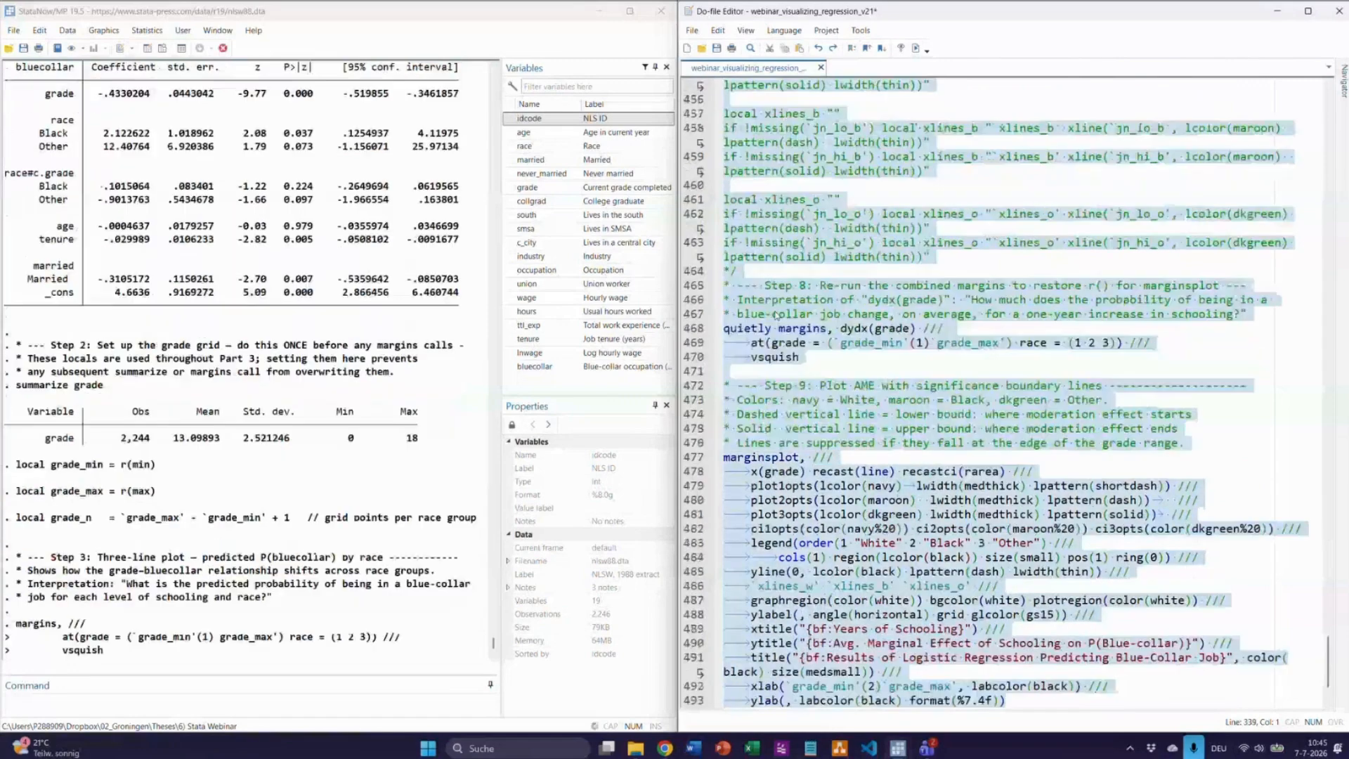
pyautogui.scroll(-3, 776, 314)
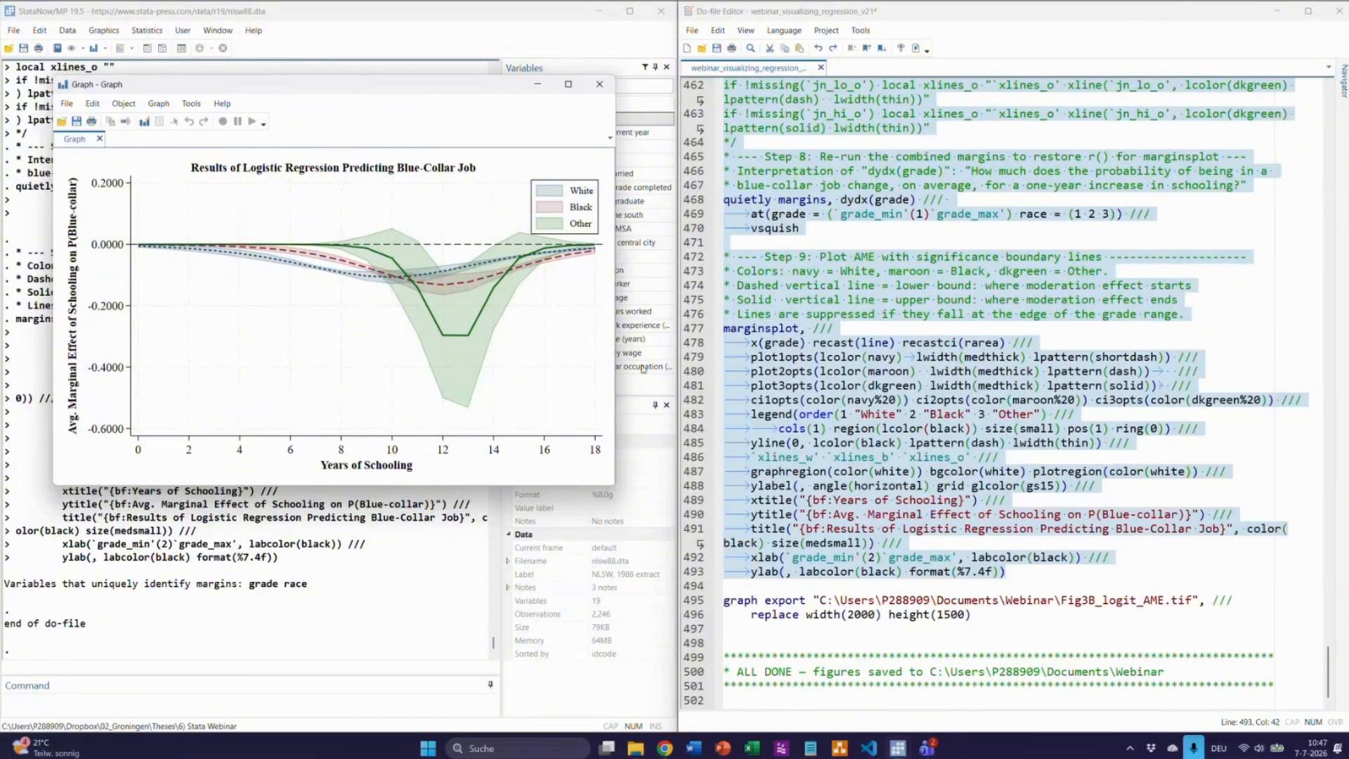
# Delete the opening /* comment marker above Step 4 to uncomment the optional Steps 4 to 7
pyautogui.scroll(14, 777, 349)
pyautogui.scroll(14, 776, 349)
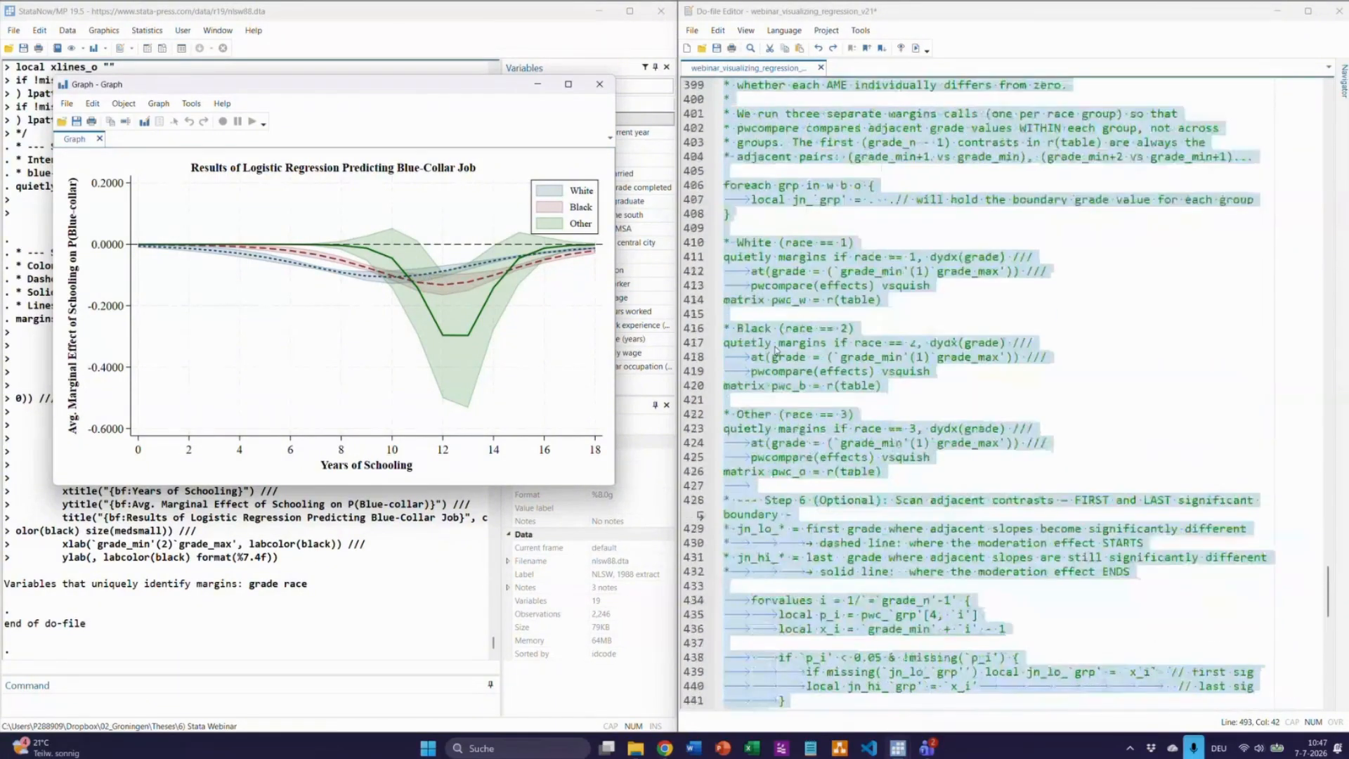
pyautogui.scroll(5, 776, 349)
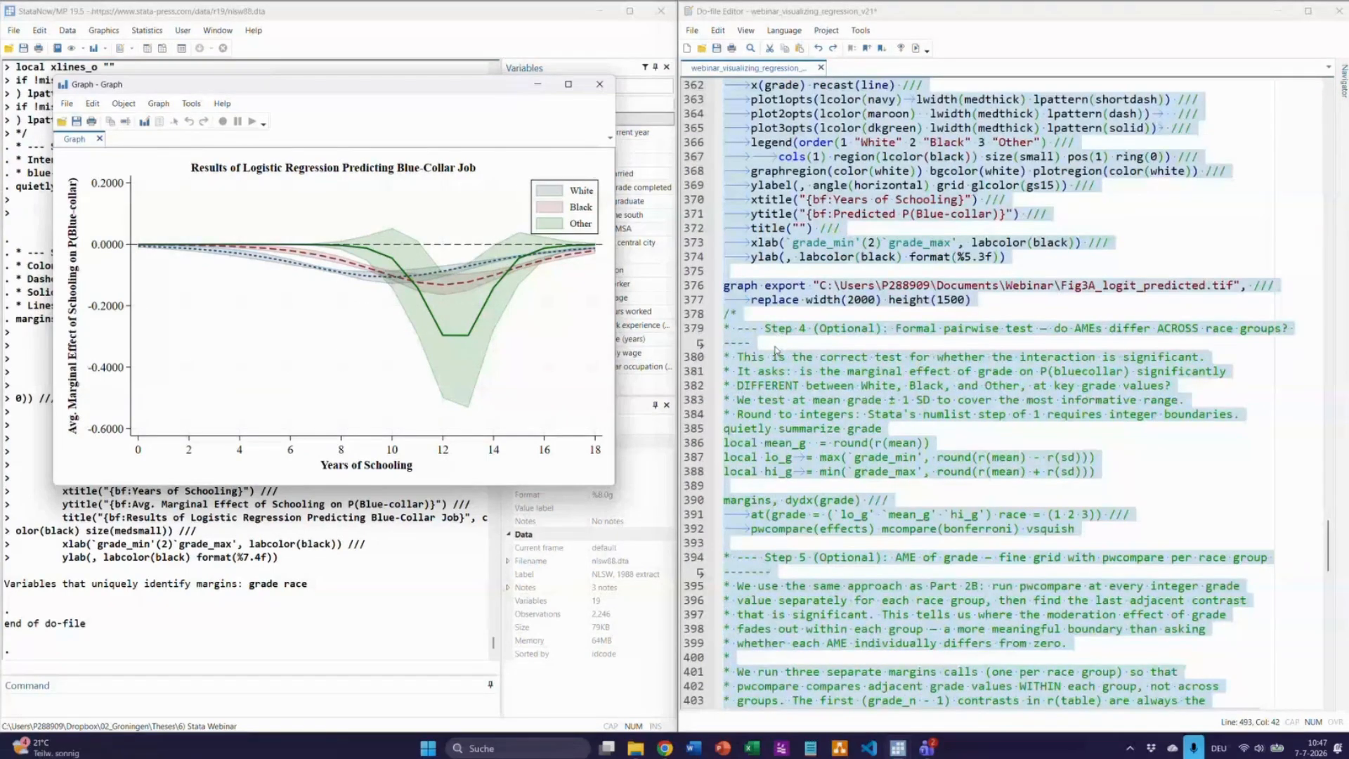
pyautogui.click(757, 317)
pyautogui.press('BackSpace')
pyautogui.press('BackSpace')
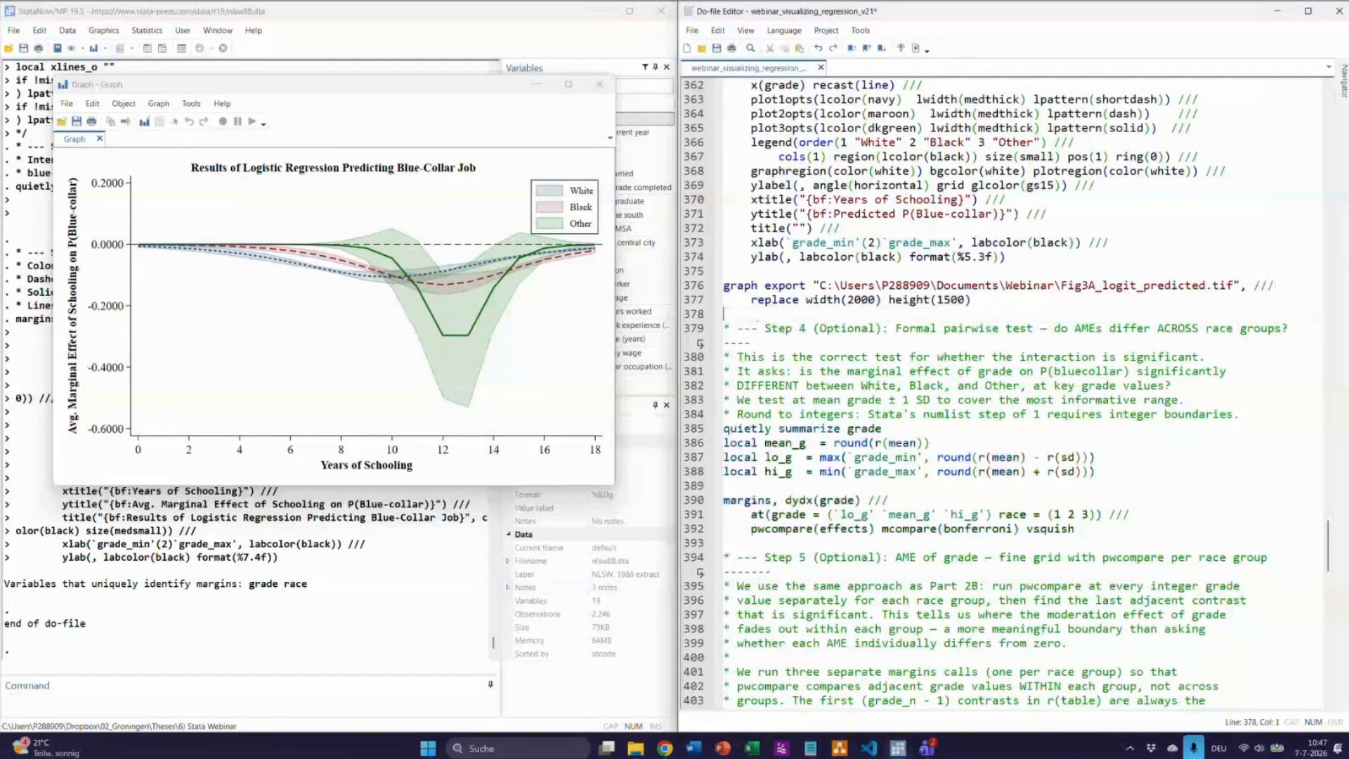
# Examine the optional steps, highlighting Step 4's formal pairwise test title, the pwcompare option and its whole margins, dydx(grade) command
pyautogui.scroll(-17, 760, 330)
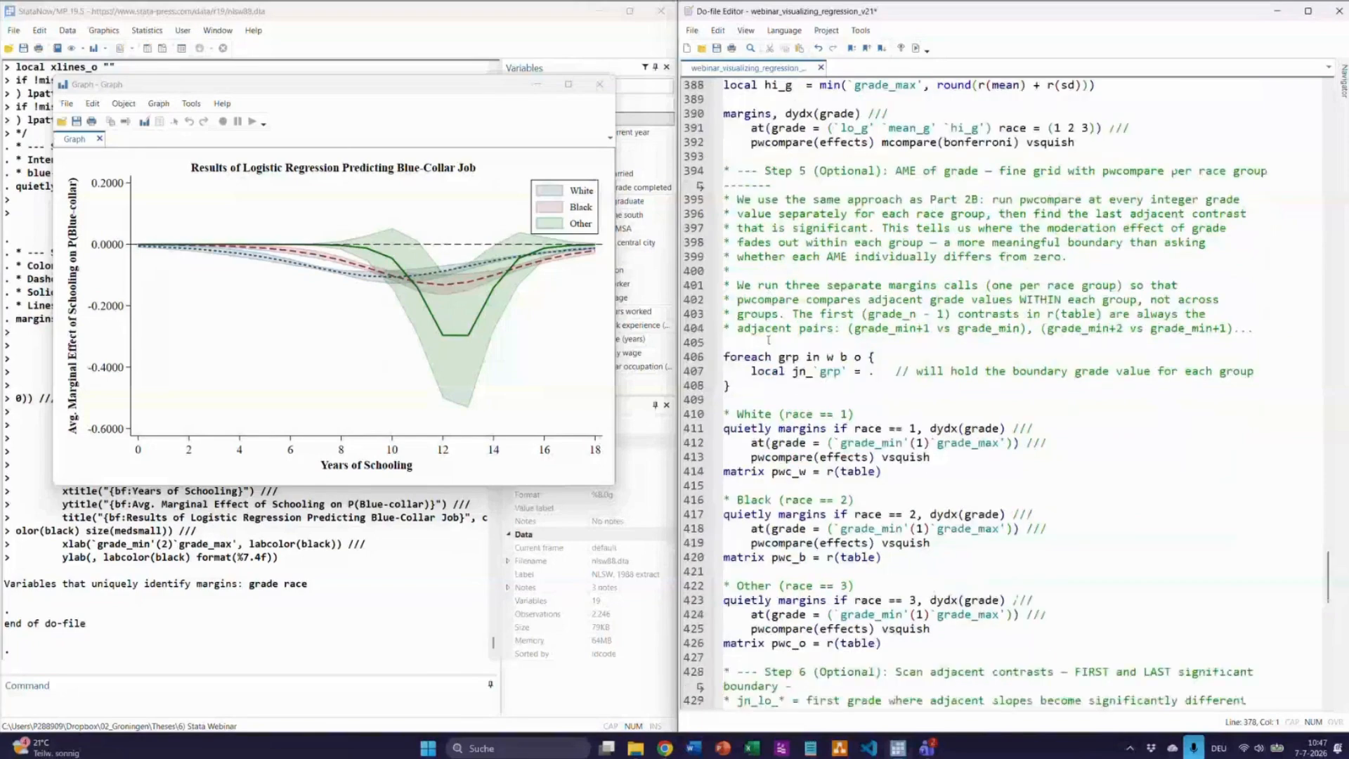
pyautogui.scroll(-9, 762, 342)
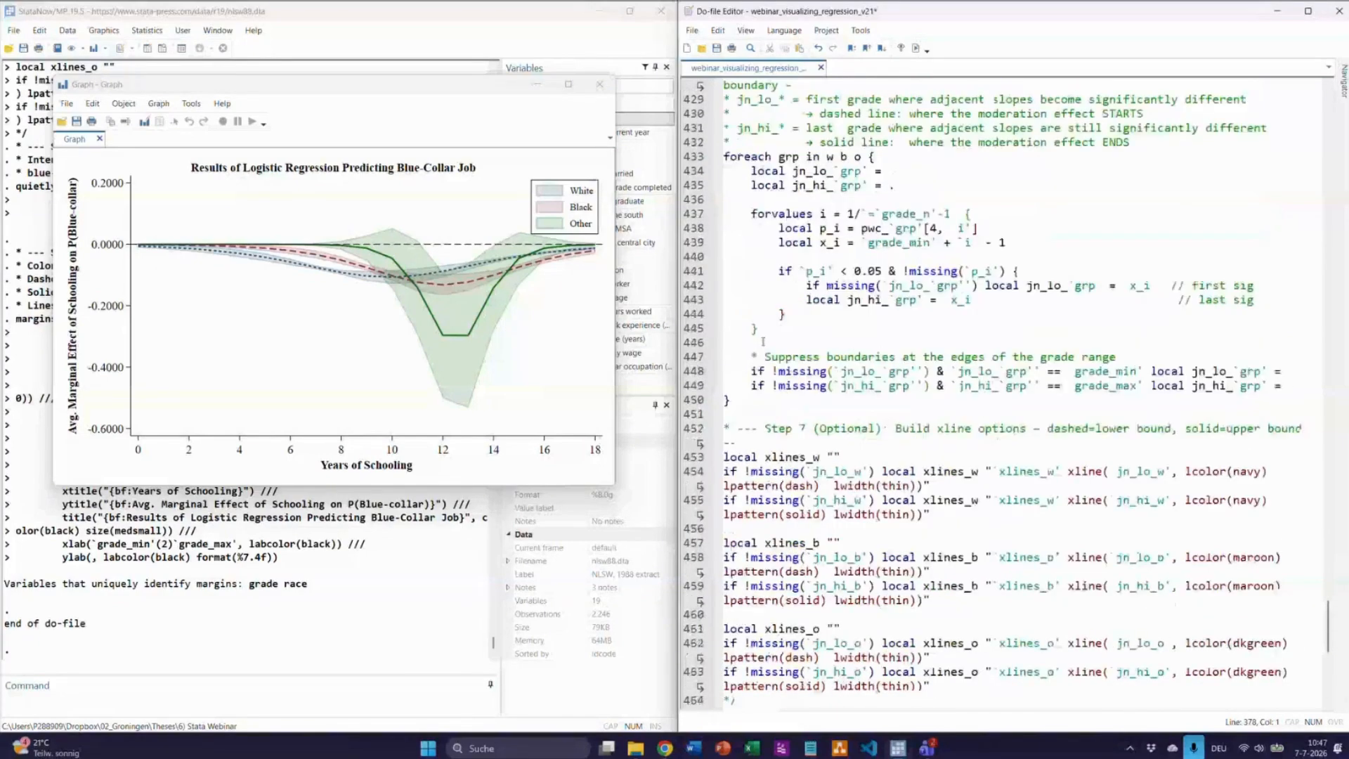
pyautogui.scroll(15, 762, 342)
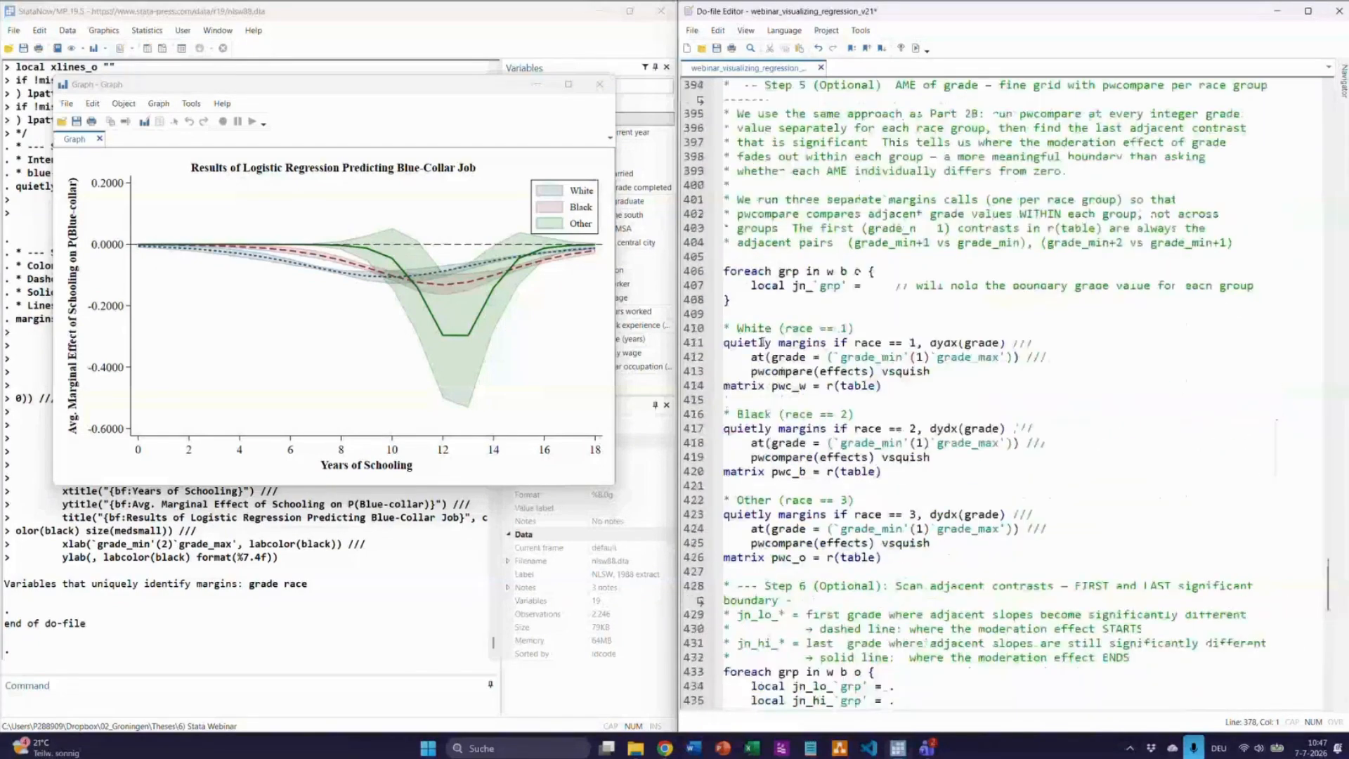
pyautogui.scroll(8, 762, 342)
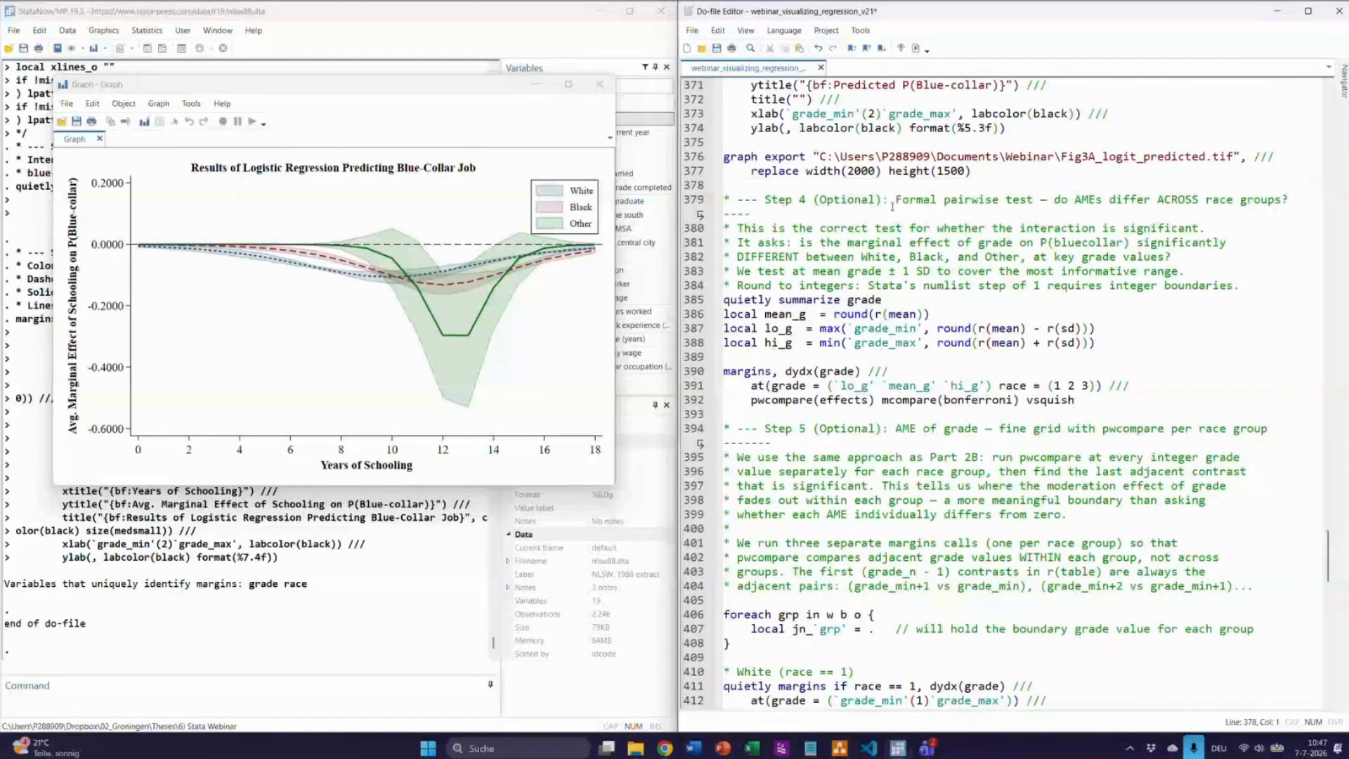
pyautogui.moveTo(893, 204); pyautogui.dragTo(1041, 204)
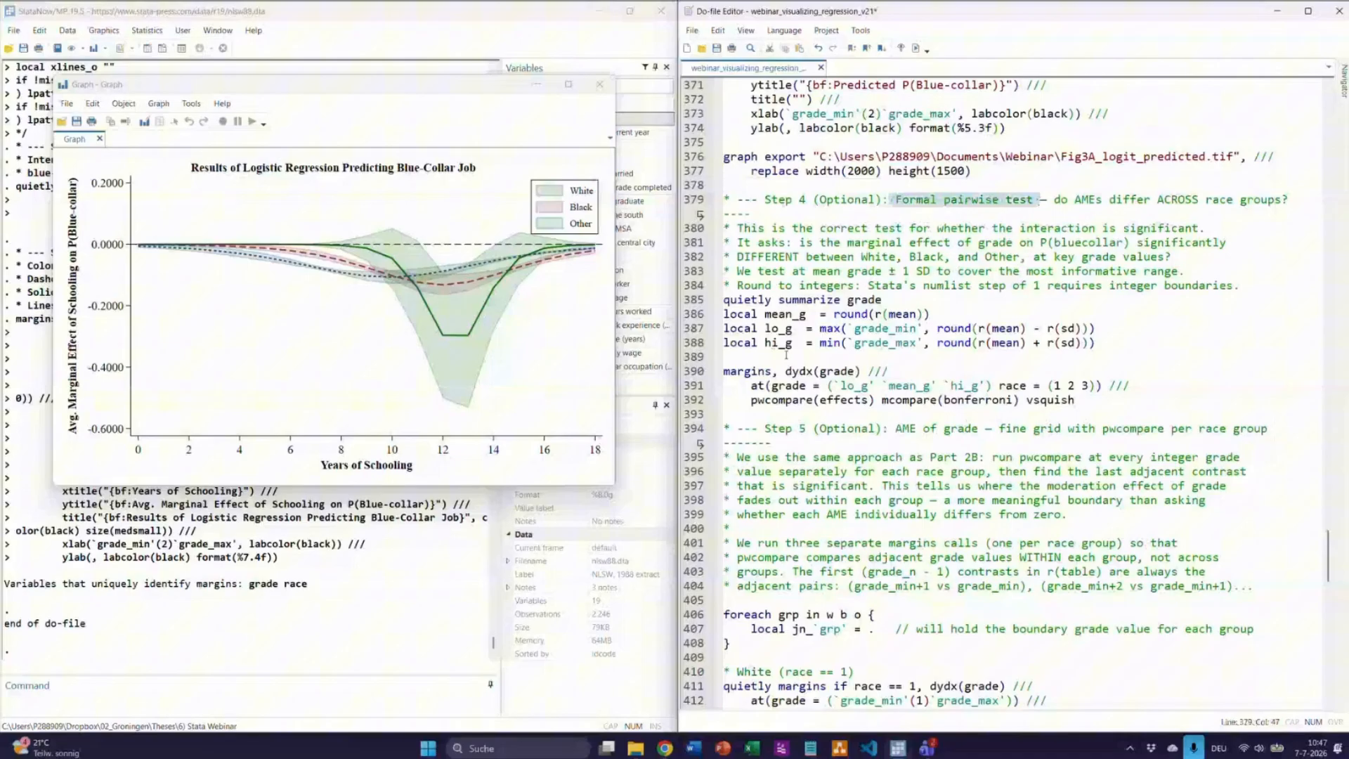
pyautogui.doubleClick(798, 401)
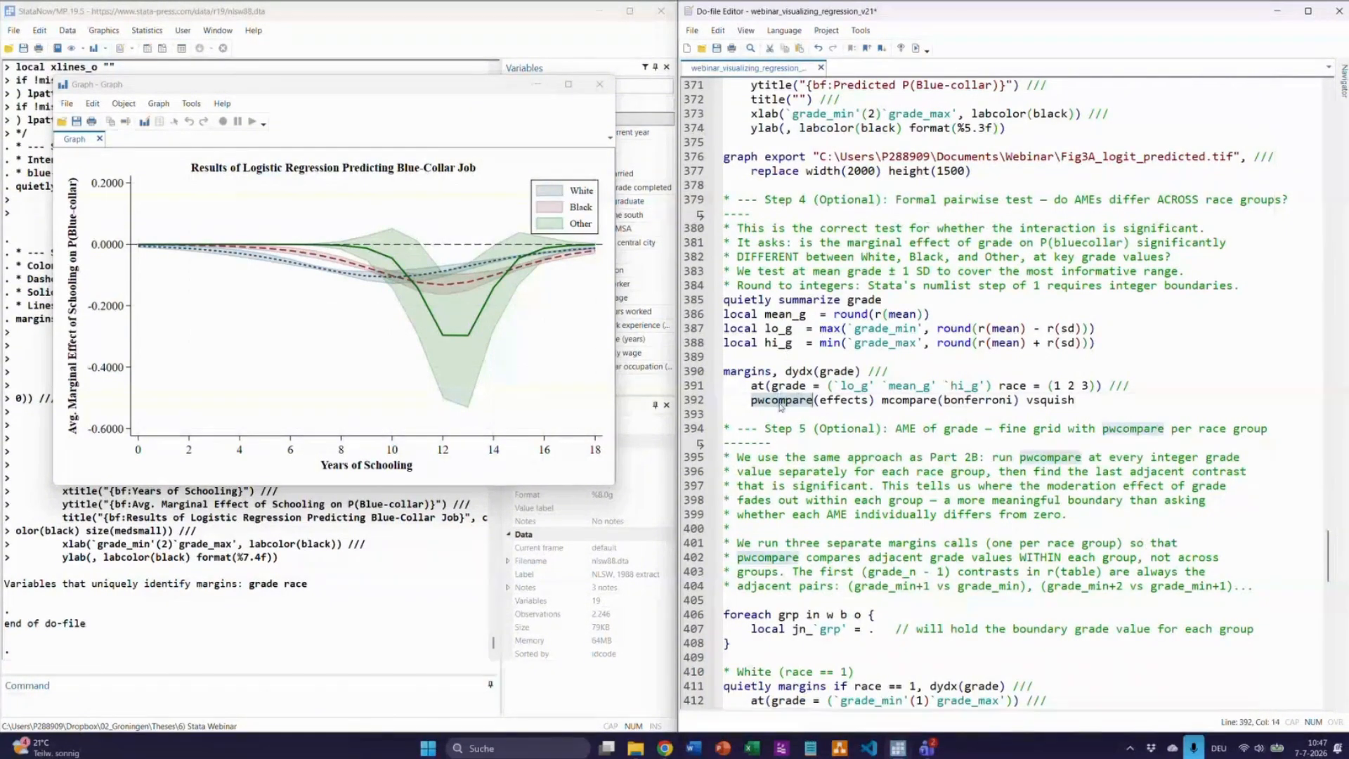
pyautogui.click(791, 441)
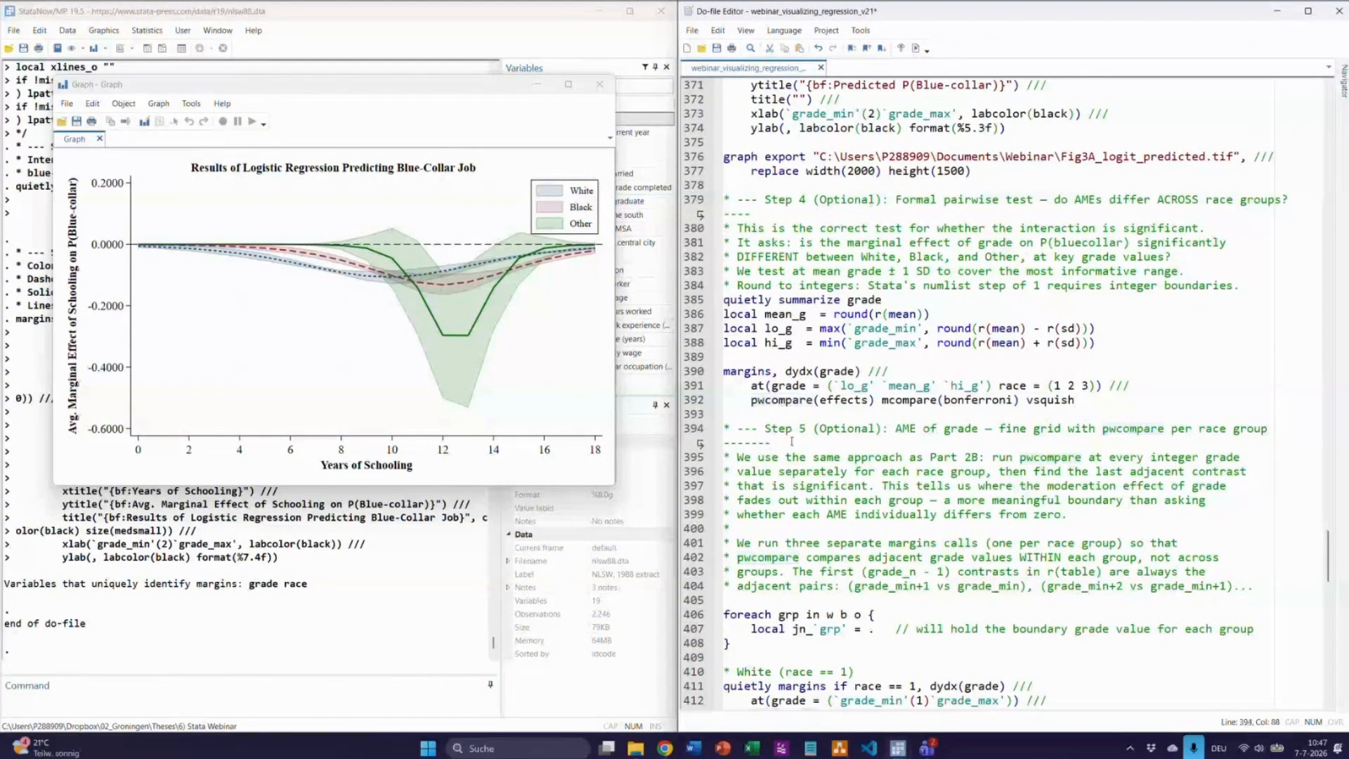
pyautogui.moveTo(692, 371); pyautogui.dragTo(691, 416)
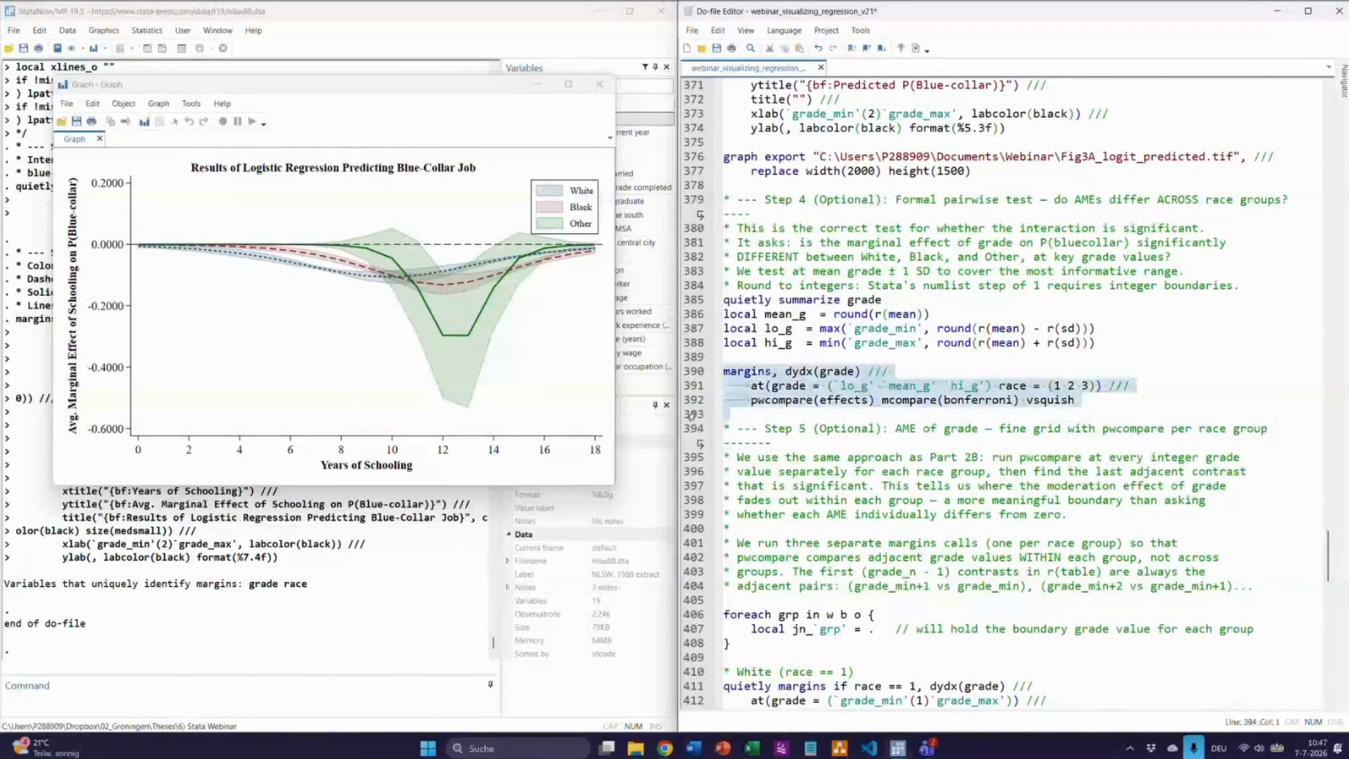
# Examine Step 5's separate margins calls for each race group, highlighting the three code blocks, the if race == 3 condition and the pwcompare option
pyautogui.click(765, 443)
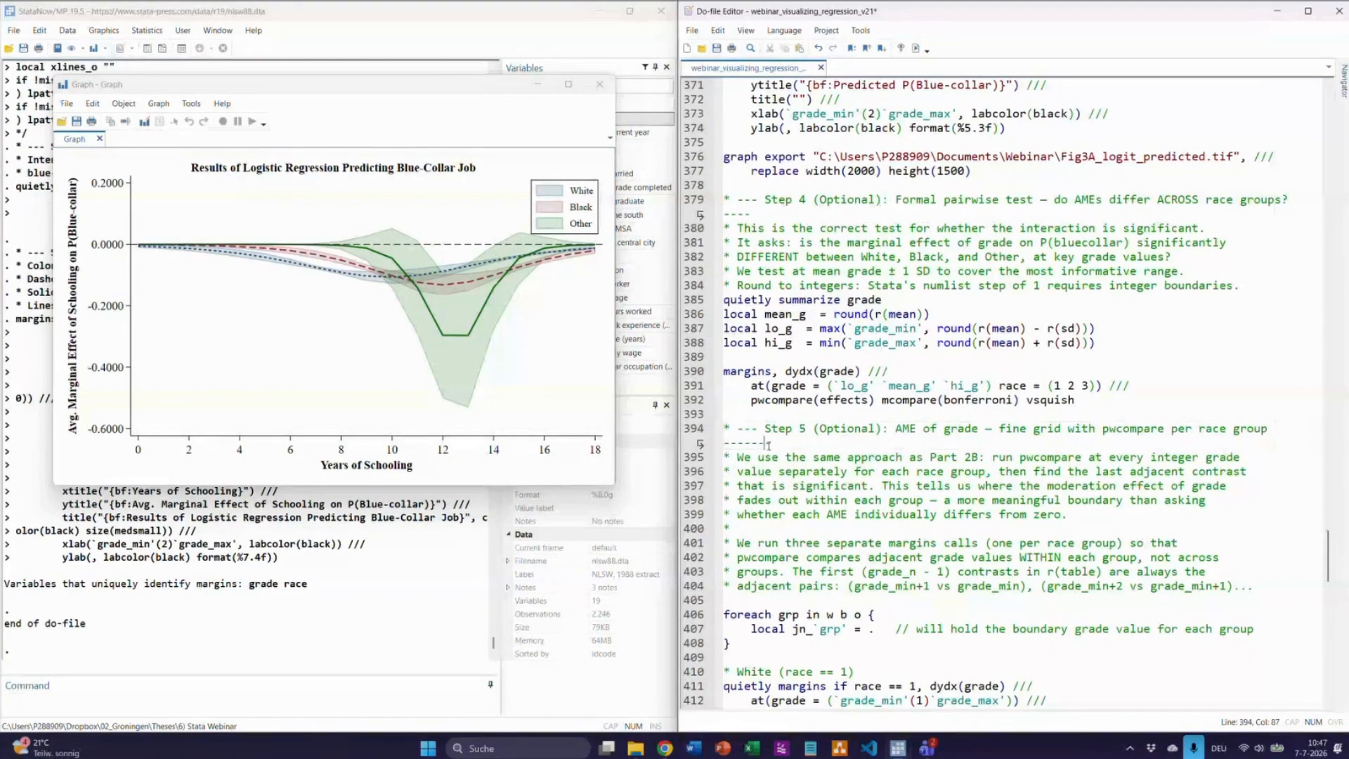
pyautogui.scroll(-2, 768, 446)
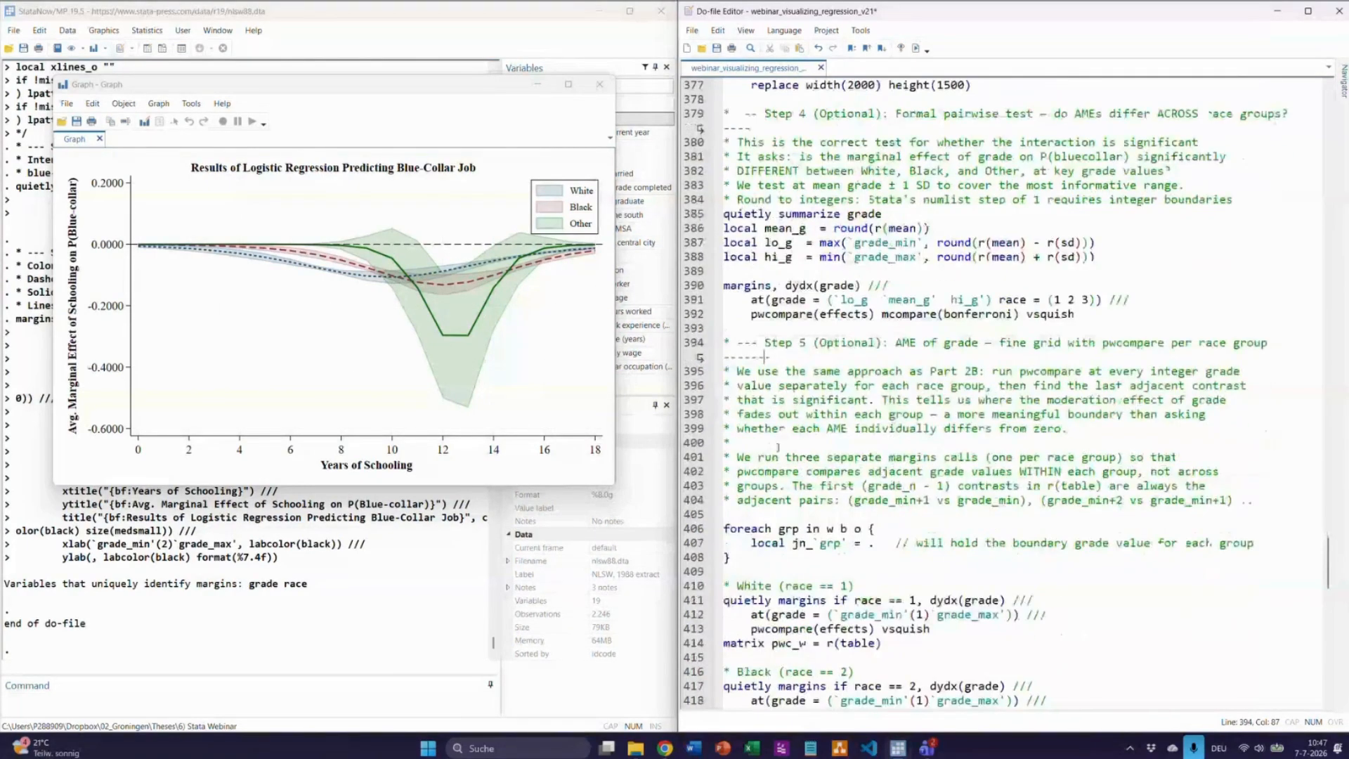
pyautogui.scroll(-3, 773, 448)
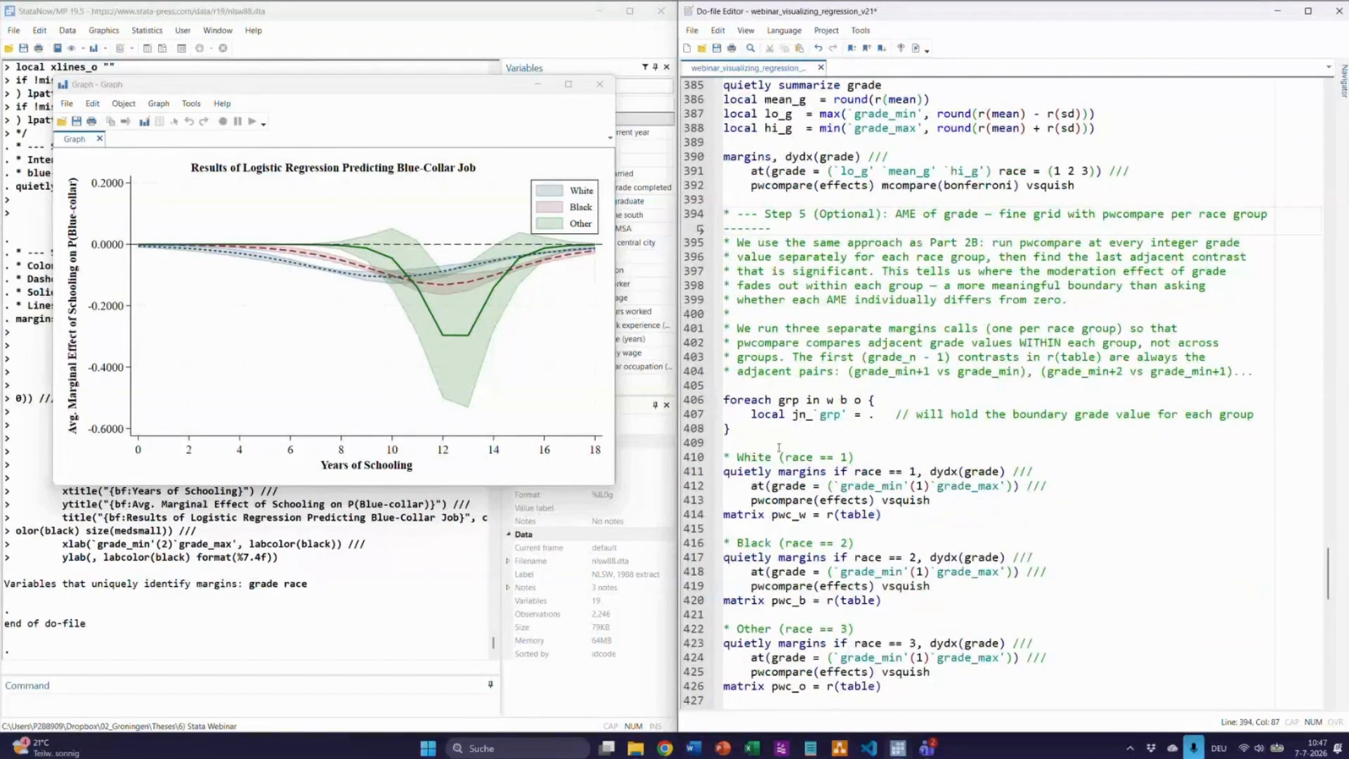
pyautogui.scroll(-1, 813, 458)
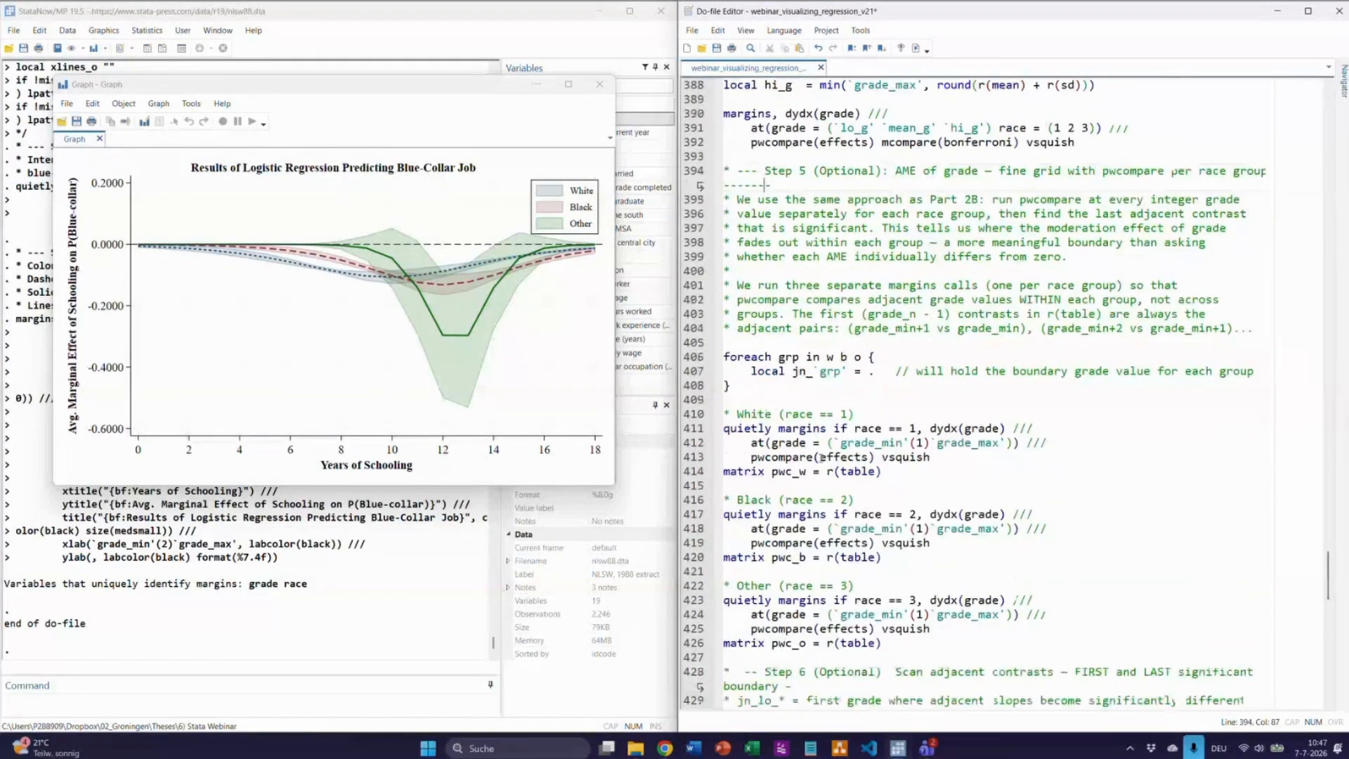
pyautogui.scroll(-2, 823, 457)
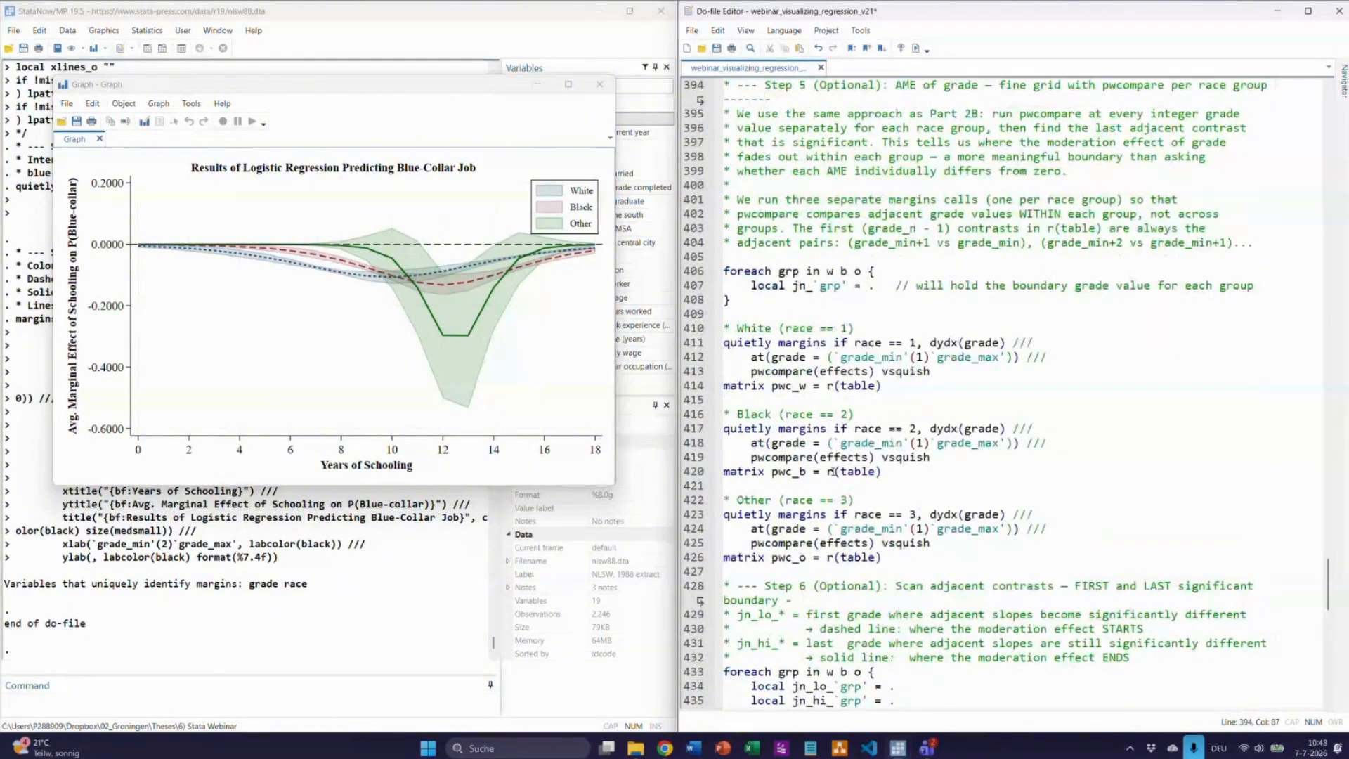
pyautogui.click(695, 331)
pyautogui.moveTo(696, 339); pyautogui.dragTo(932, 498)
pyautogui.scroll(-2, 702, 397)
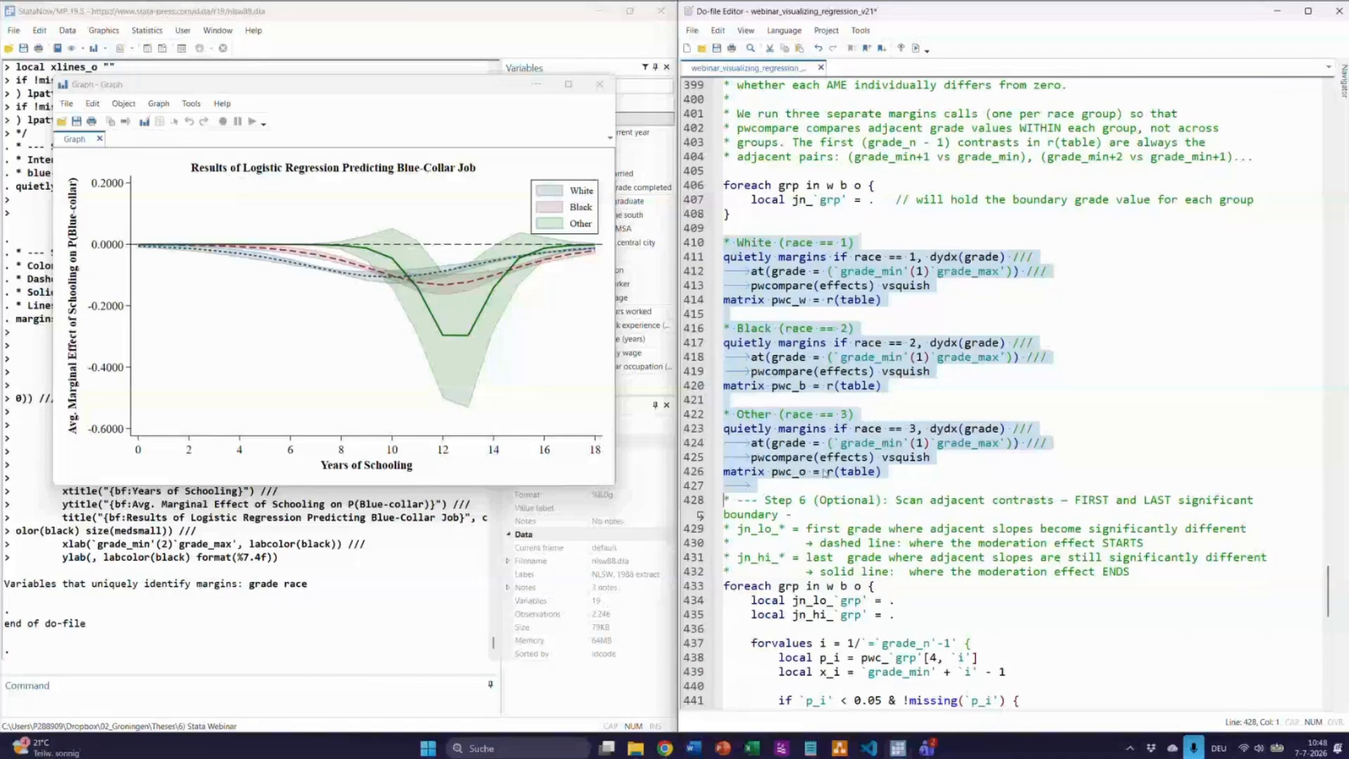
pyautogui.moveTo(833, 428); pyautogui.dragTo(923, 429)
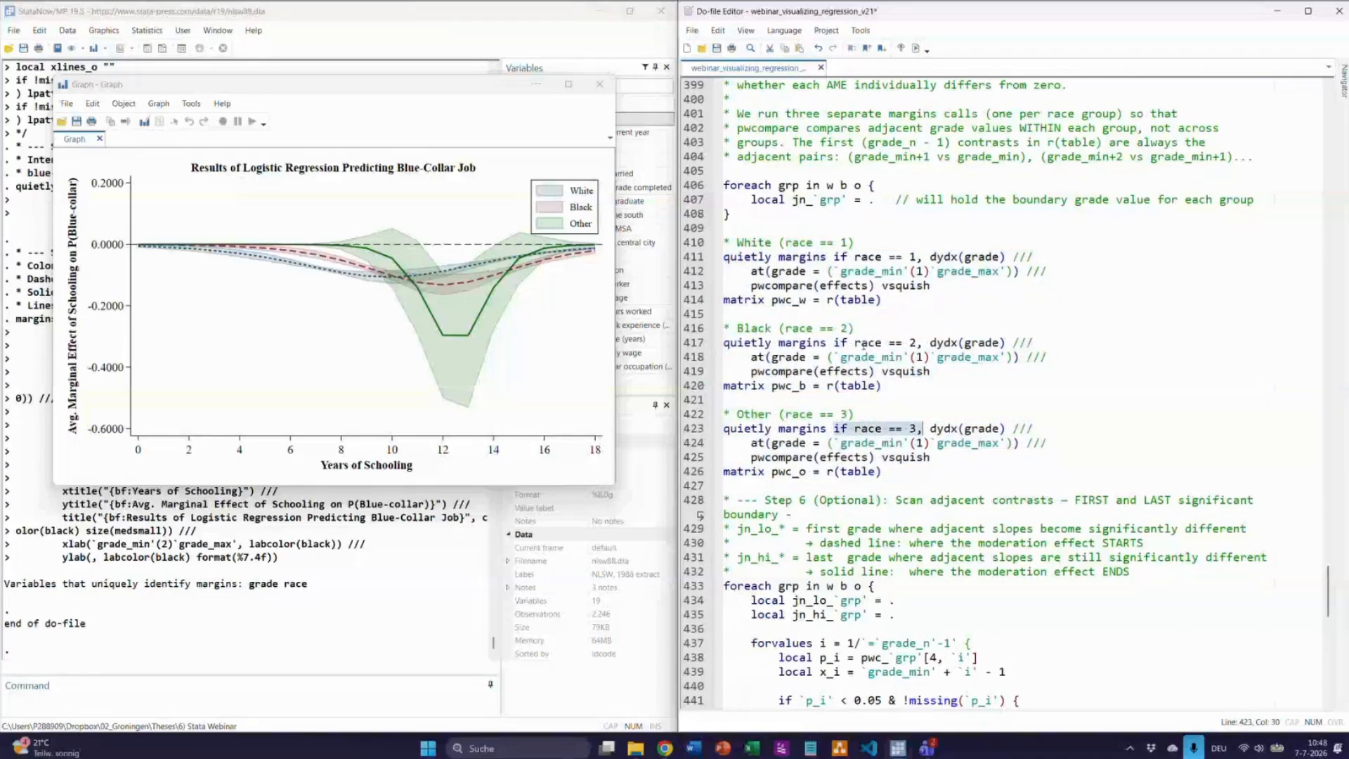
pyautogui.doubleClick(780, 285)
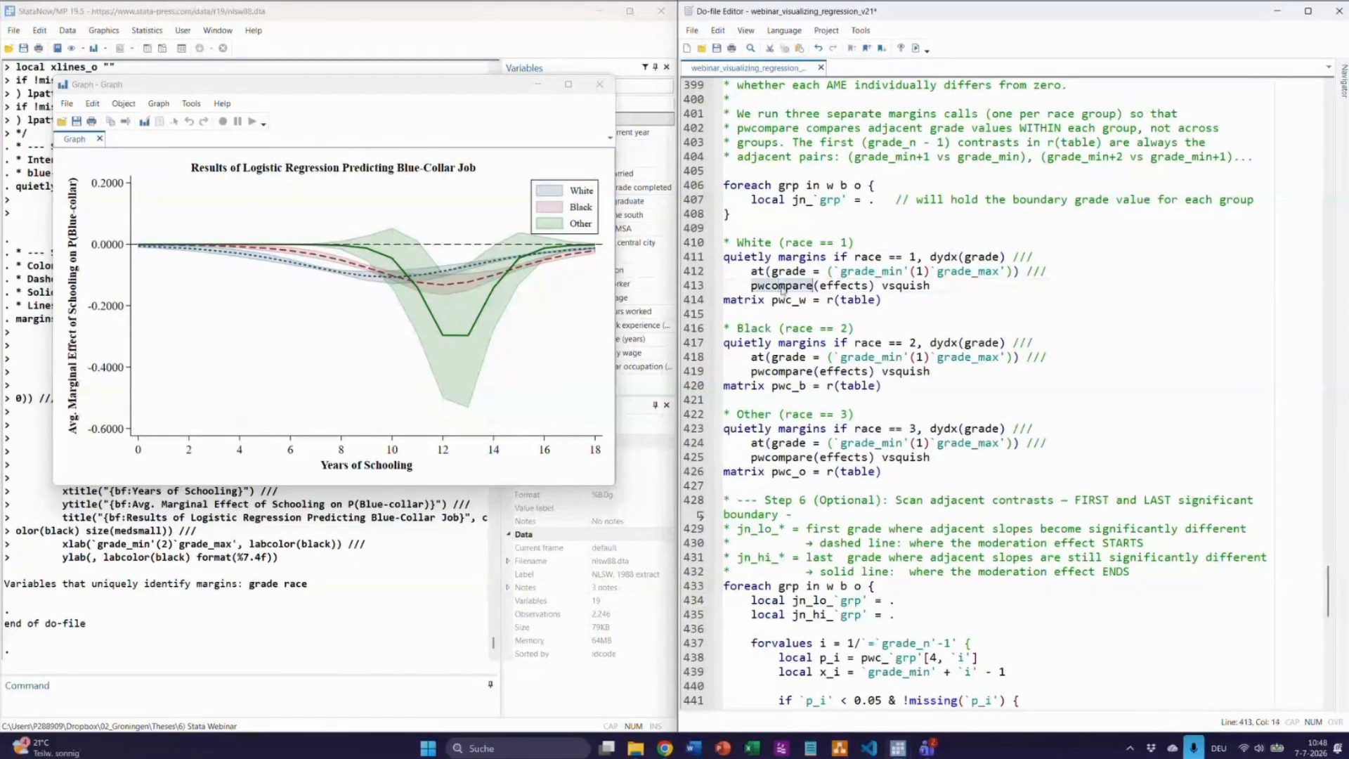
pyautogui.click(737, 300)
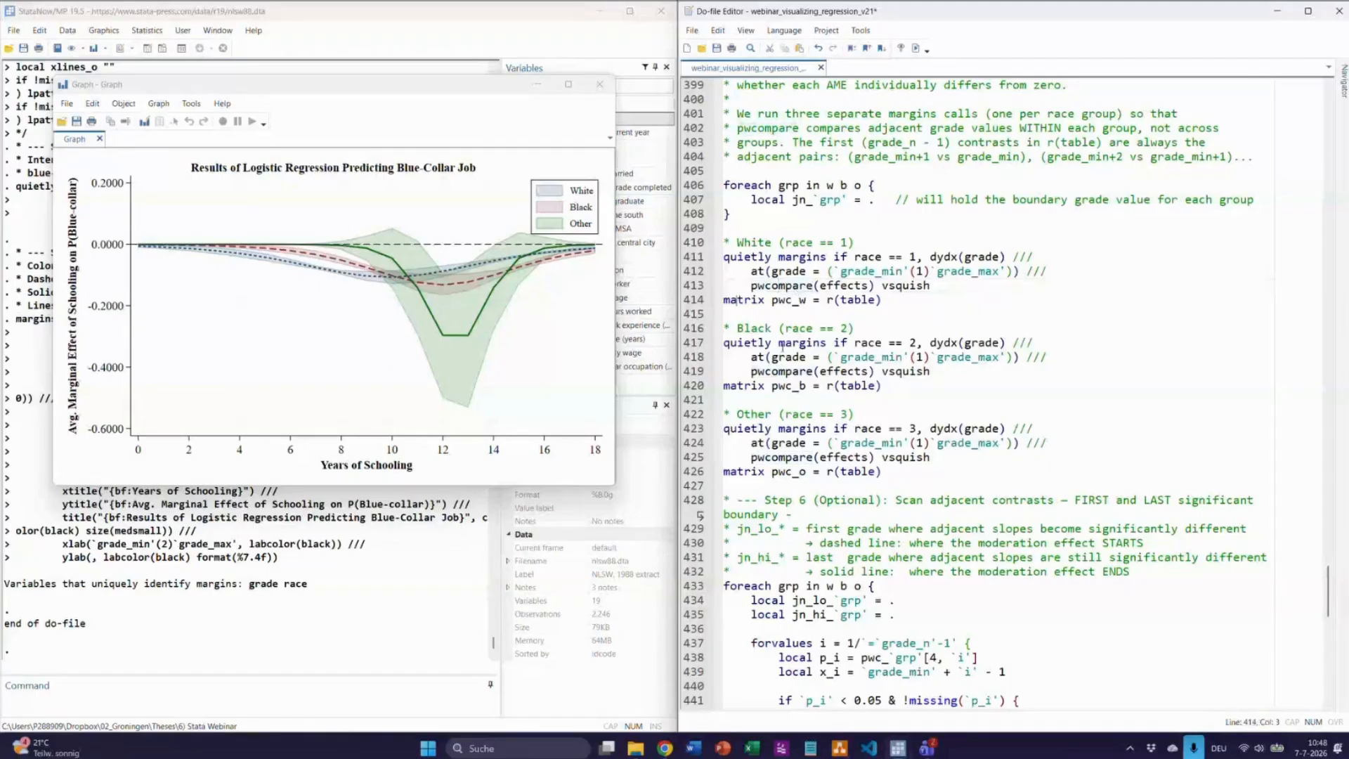
# Read through Step 6's scan of adjacent contrasts, Step 7's xline options and the Step 8 combined margins command
pyautogui.scroll(-5, 816, 443)
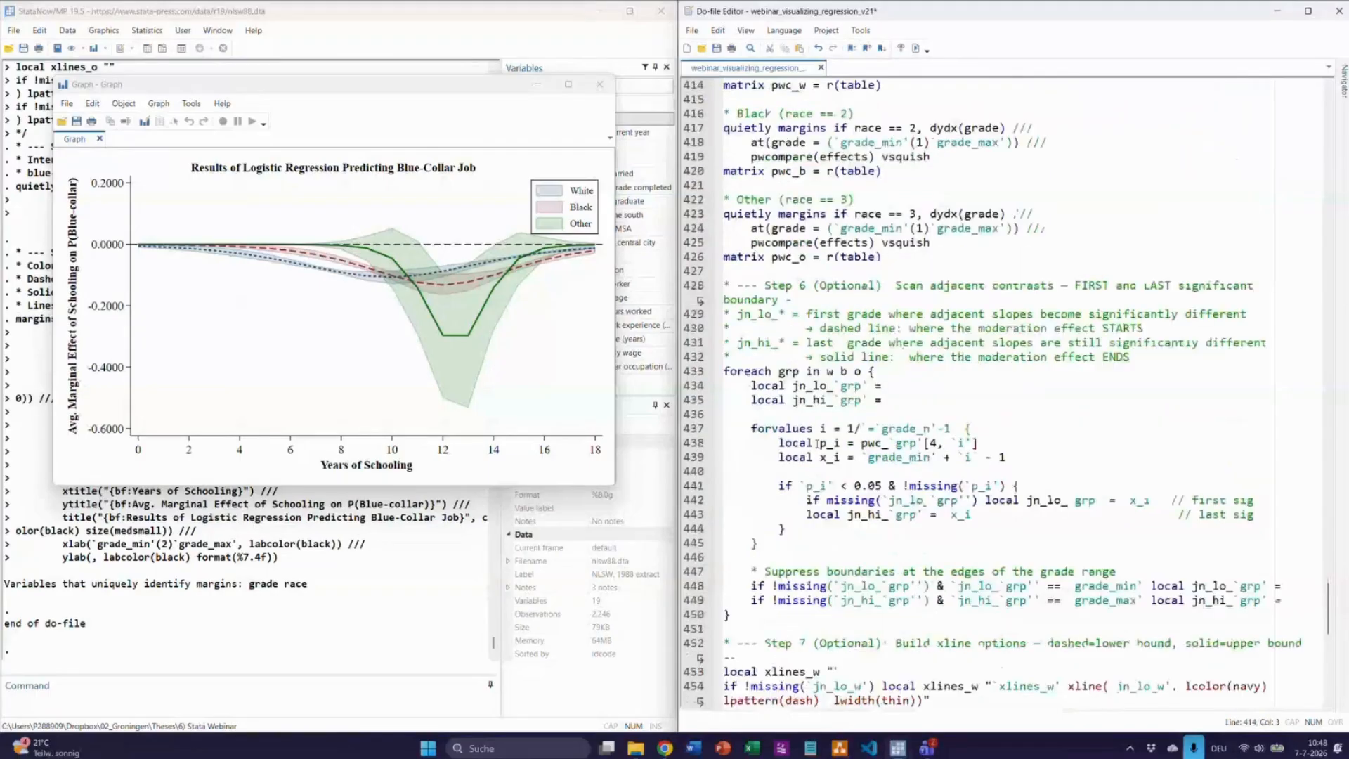
pyautogui.scroll(-3, 816, 443)
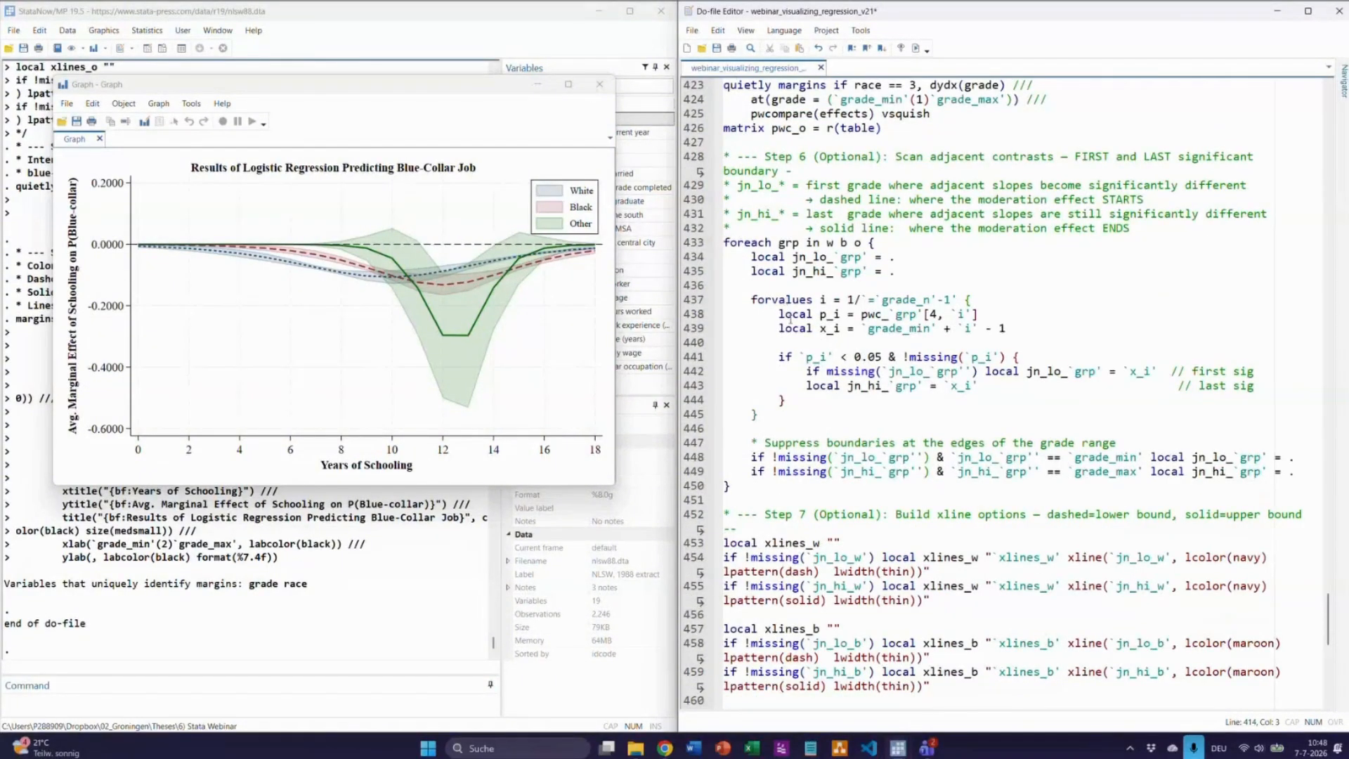
pyautogui.scroll(-3, 790, 320)
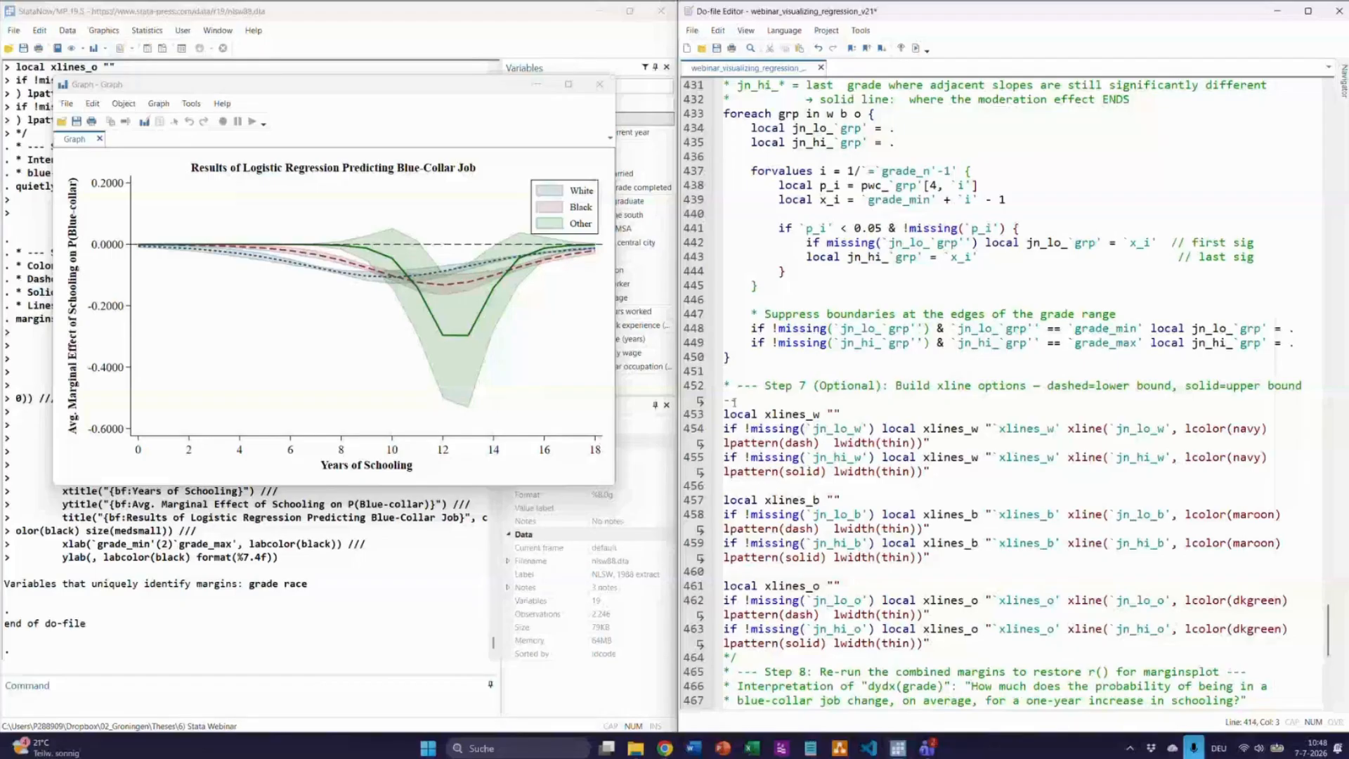
pyautogui.scroll(-5, 734, 415)
pyautogui.click(749, 456)
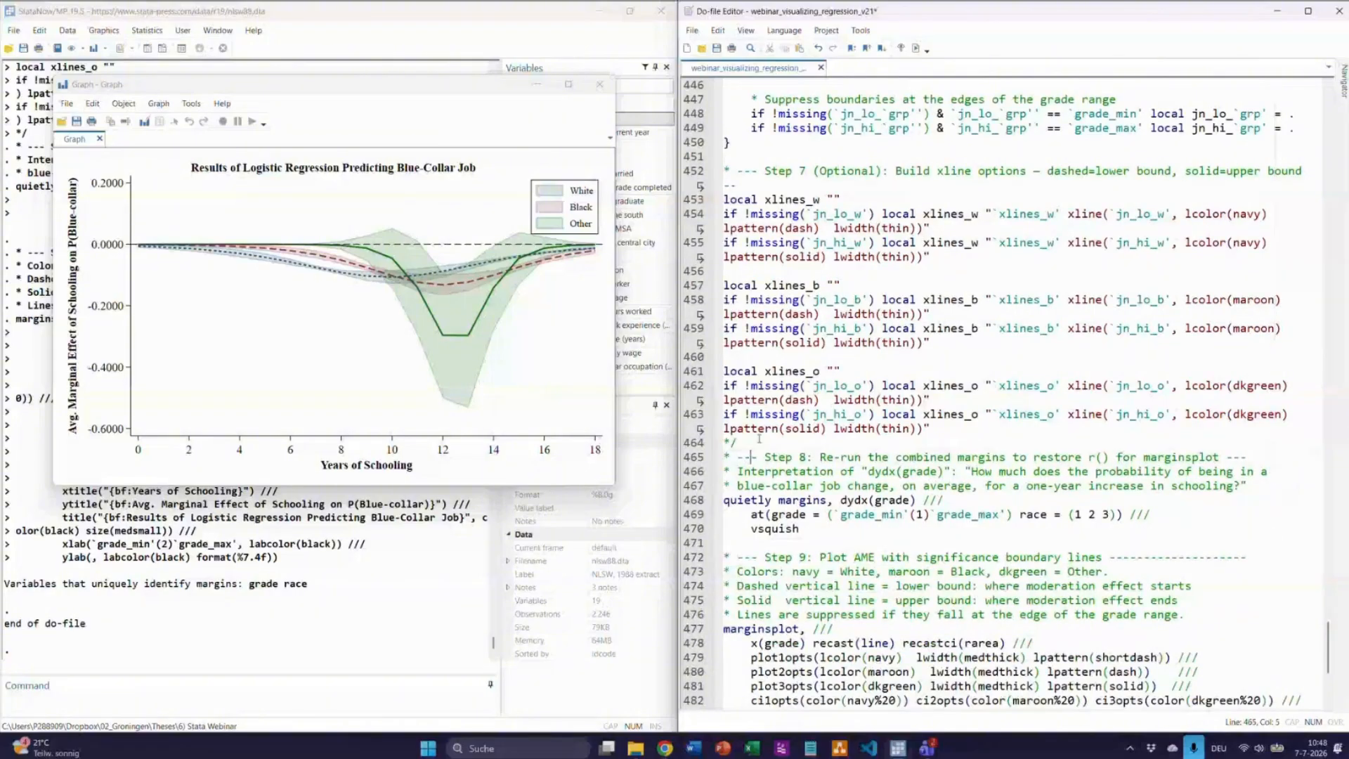
pyautogui.click(758, 445)
pyautogui.click(743, 543)
# Run Part 3 from the logit model through the Step 9 marginsplot with Steps 4 to 7 included, and inspect the resulting graph enlarged
pyautogui.scroll(3, 765, 557)
pyautogui.scroll(20, 765, 556)
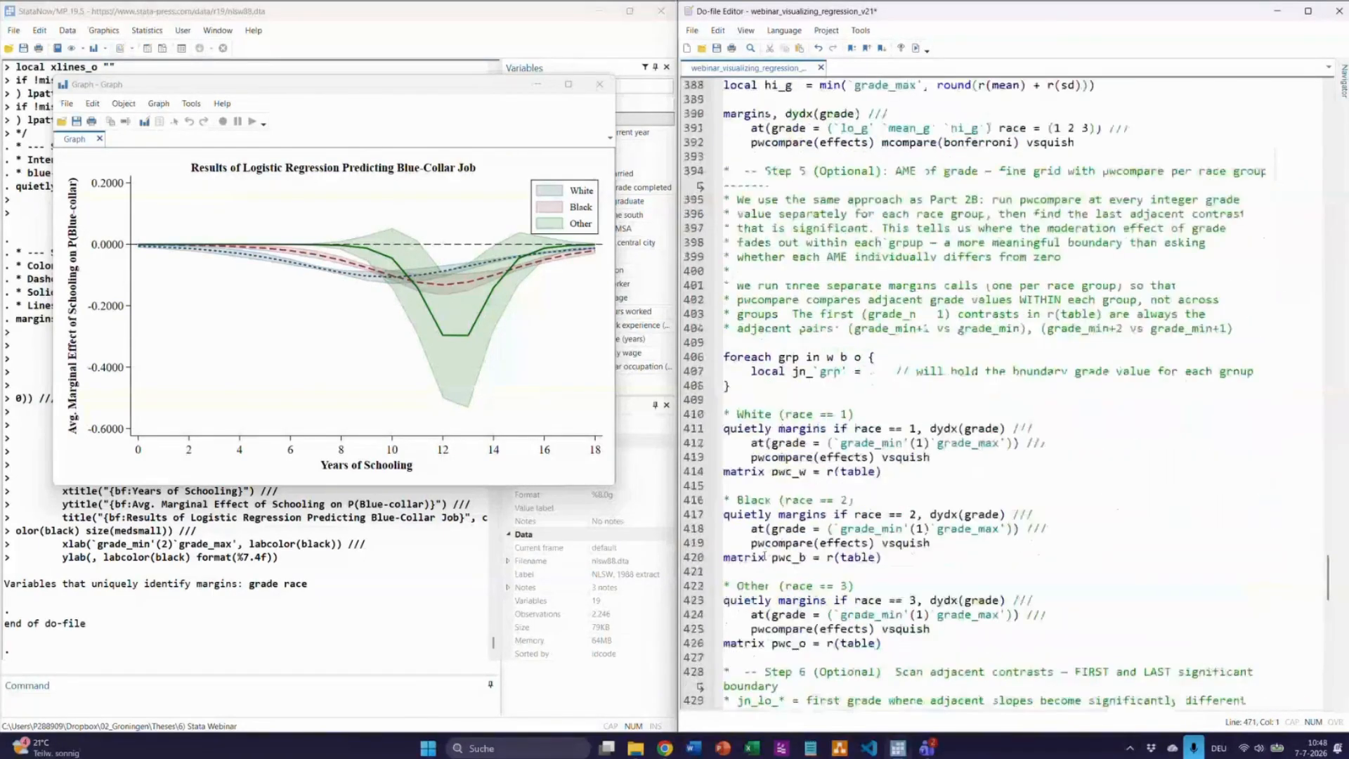
pyautogui.scroll(6, 768, 555)
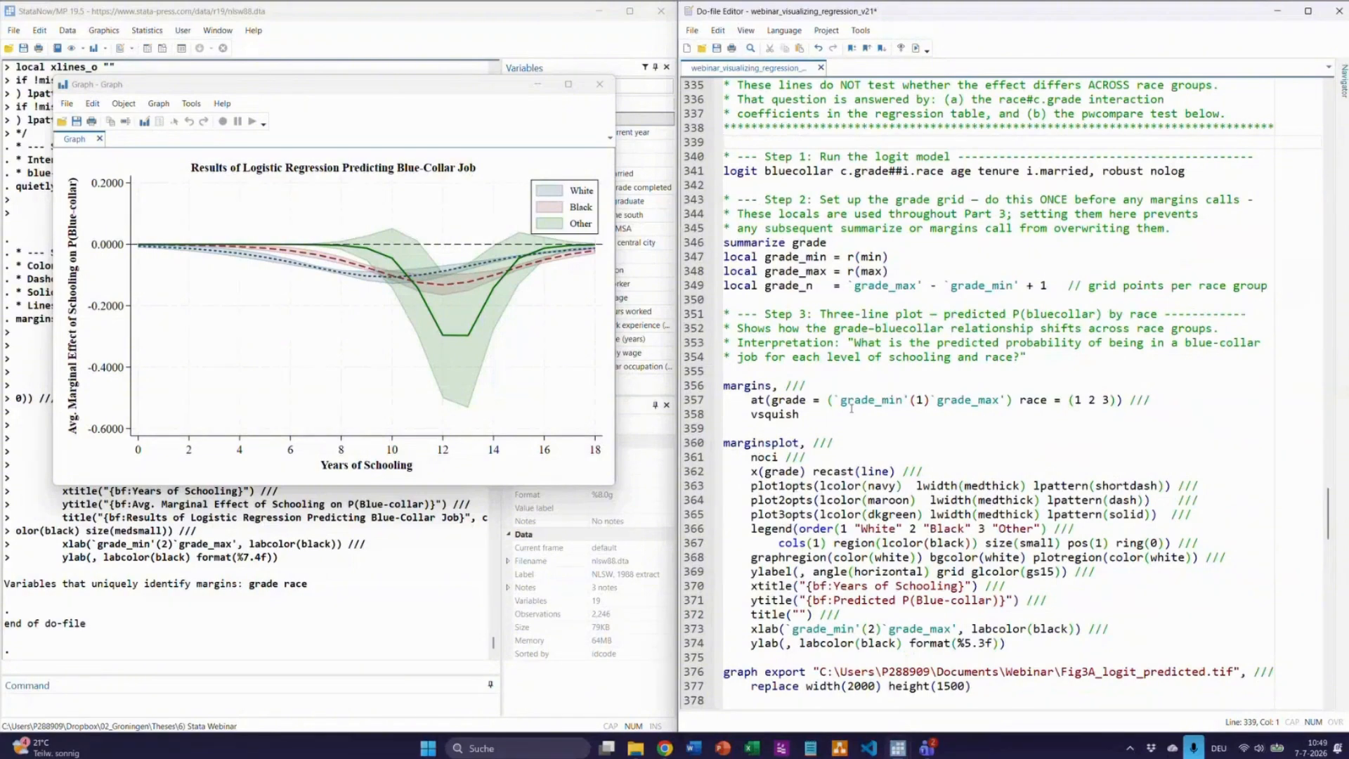
pyautogui.scroll(-20, 851, 408)
pyautogui.scroll(-13, 852, 462)
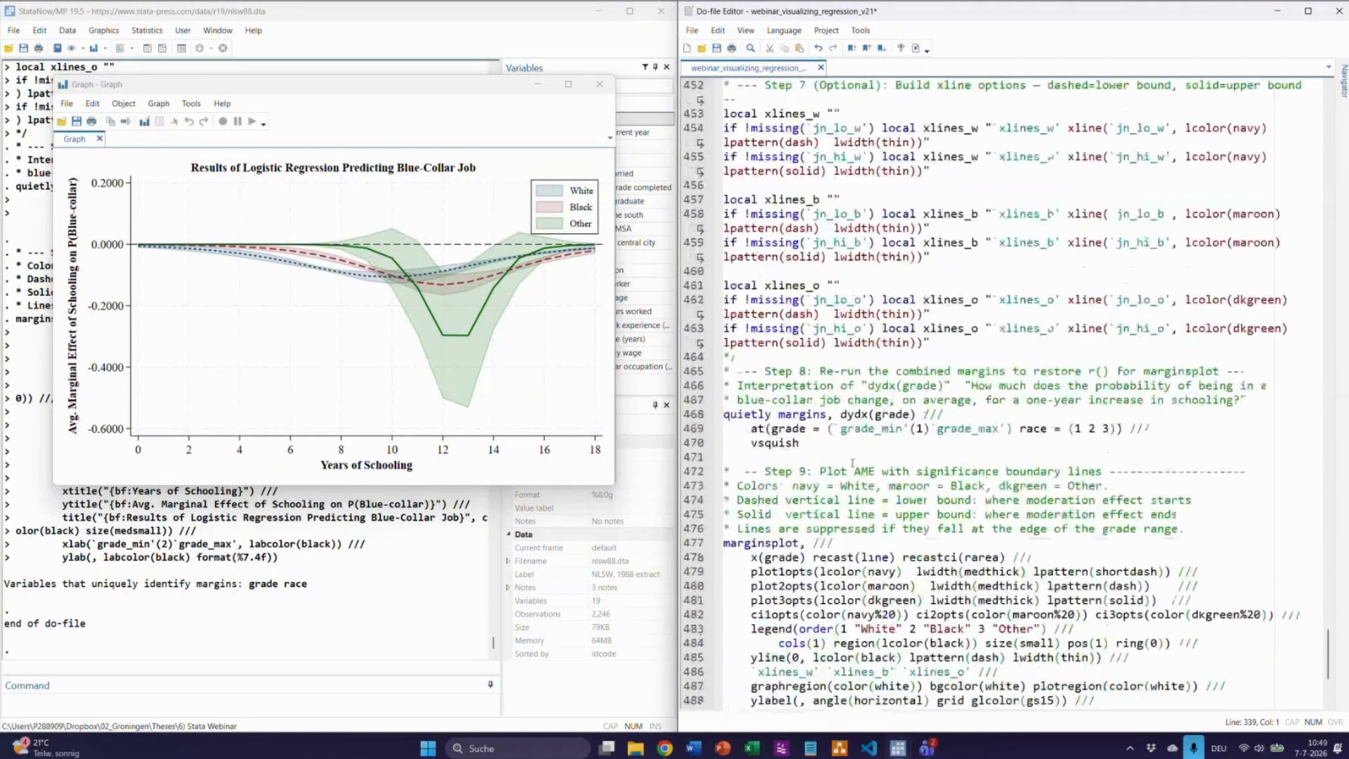
pyautogui.scroll(-3, 799, 430)
pyautogui.keyDown('shift'); pyautogui.click(777, 581); pyautogui.keyUp('shift')
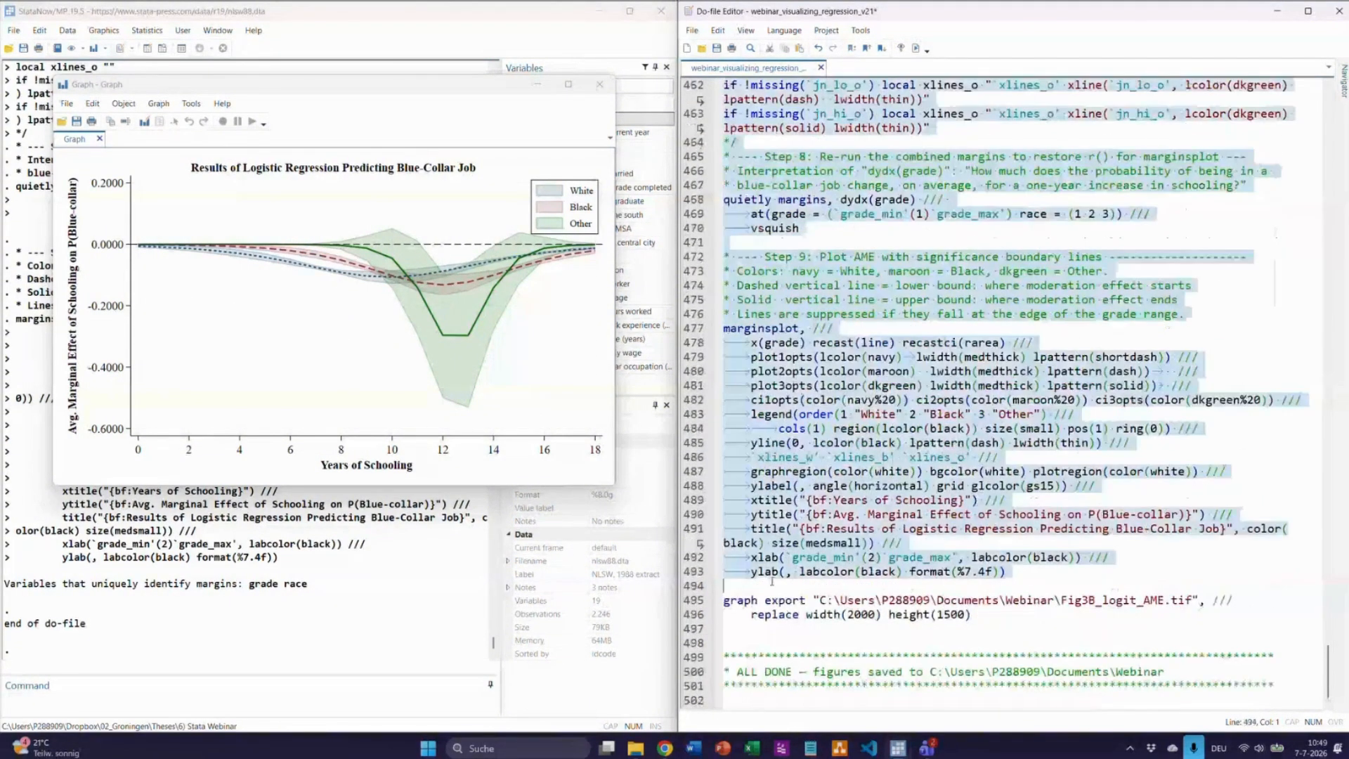
pyautogui.hotkey('ctrl', 'd')
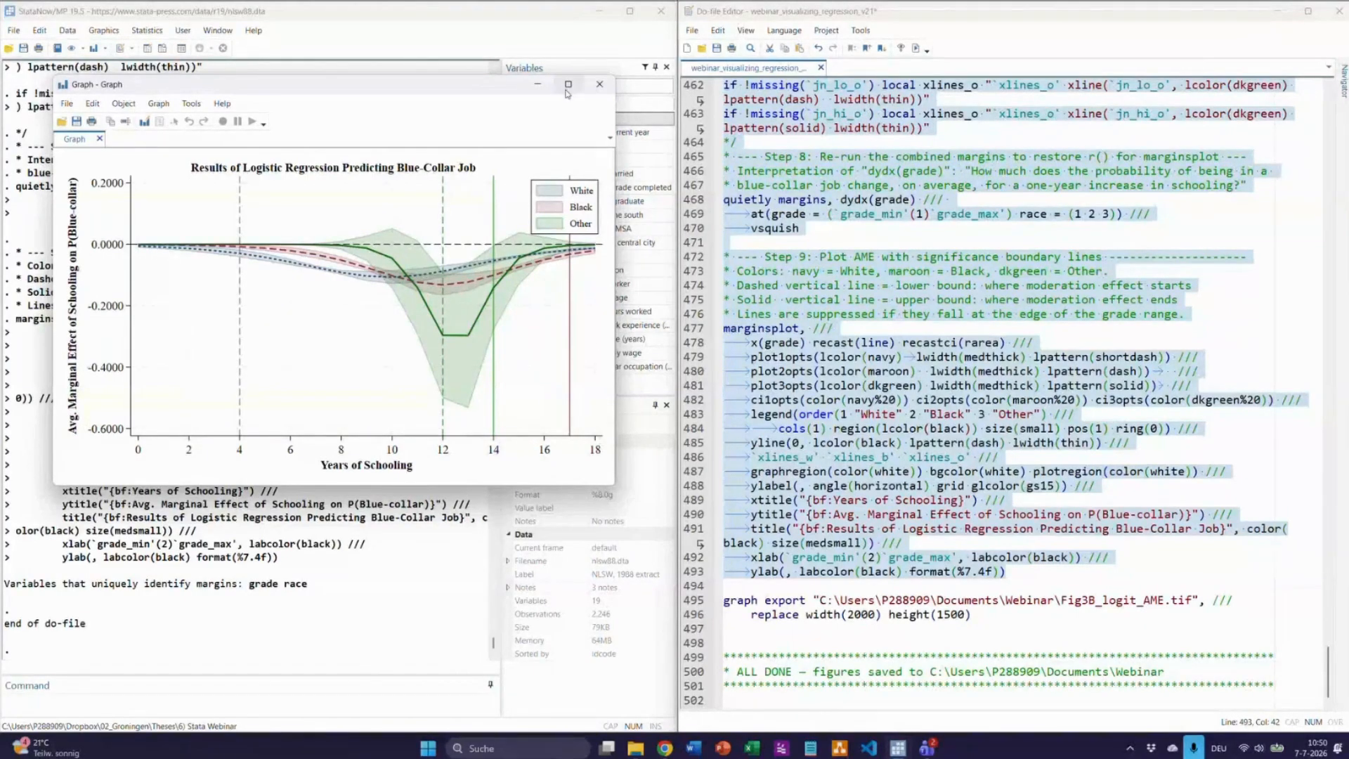
pyautogui.click(569, 85)
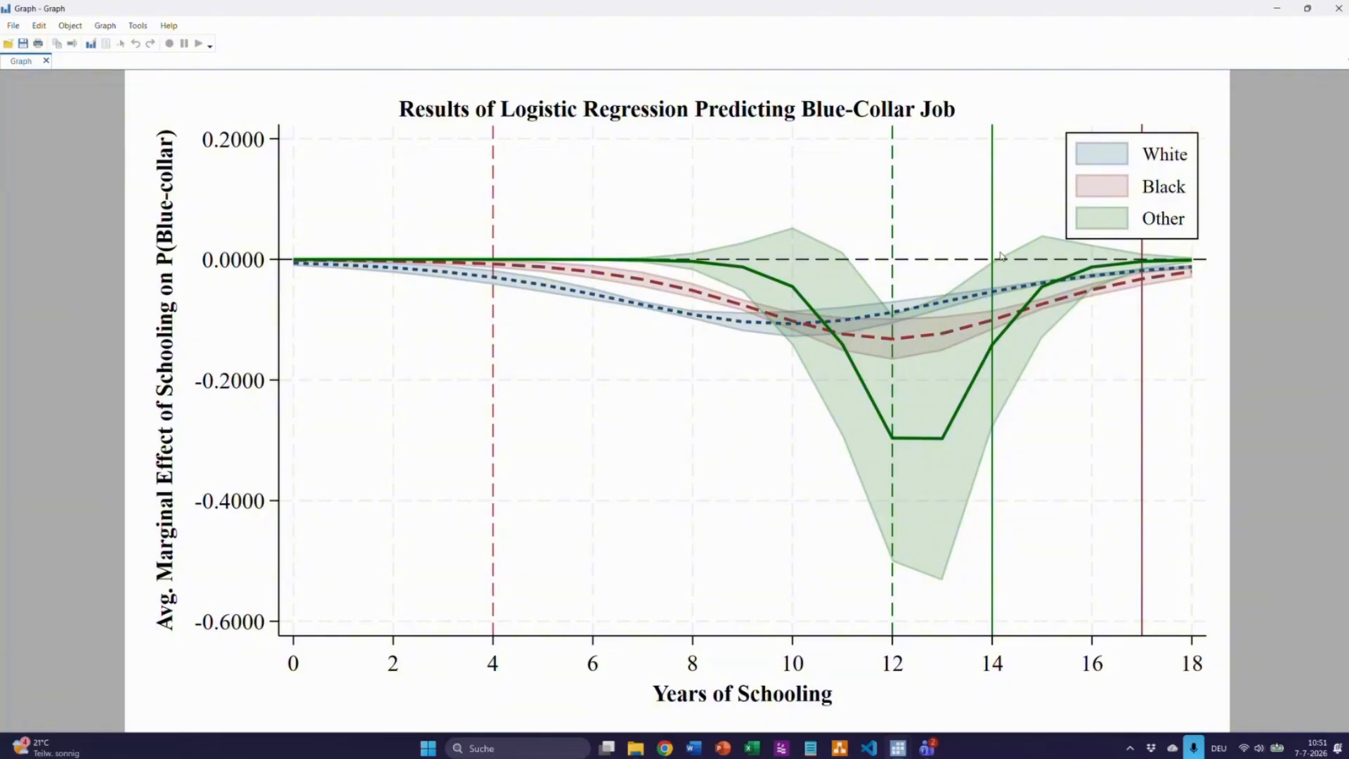
pyautogui.click(1307, 9)
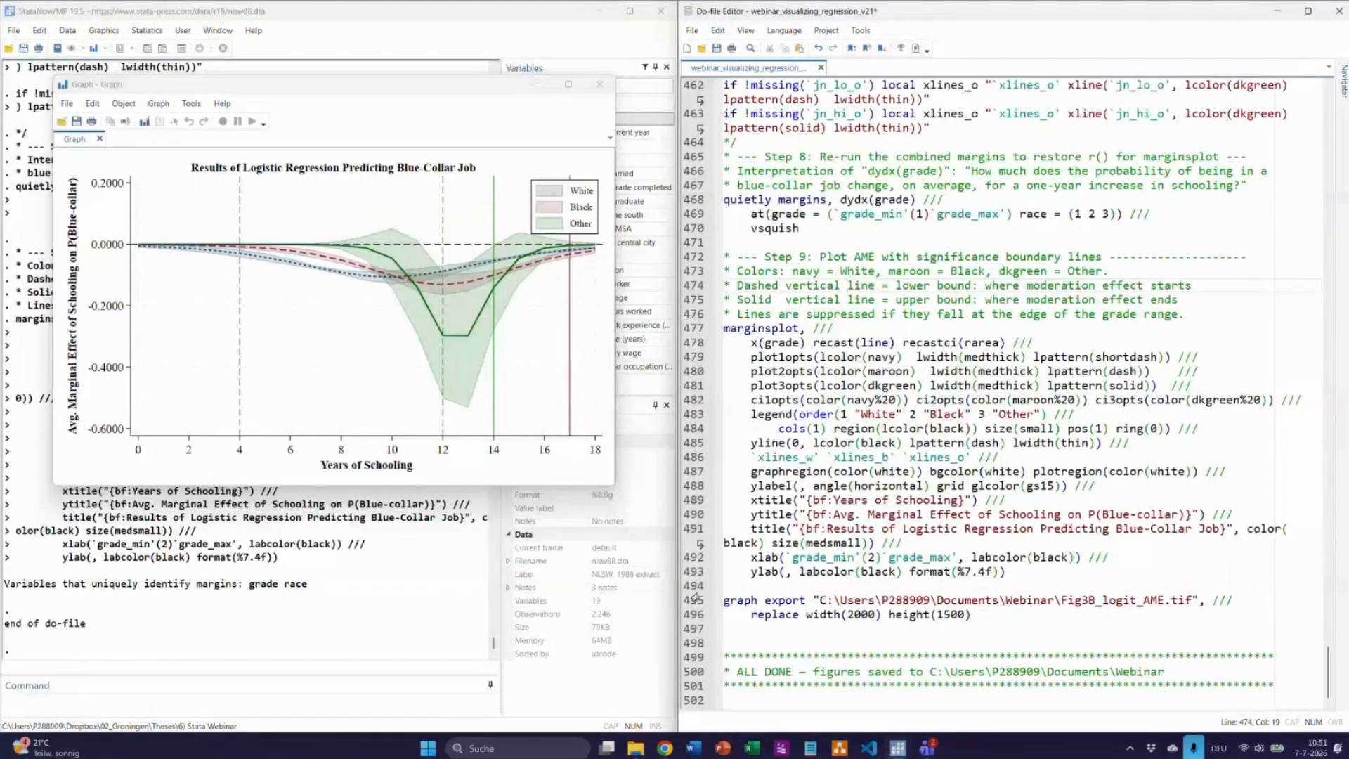
# Run the final graph export command to save the marginal effects plot as Fig3B_logit_AME.tif with width 2000 and height 1500
pyautogui.click(688, 595)
pyautogui.moveTo(688, 595); pyautogui.dragTo(689, 621)
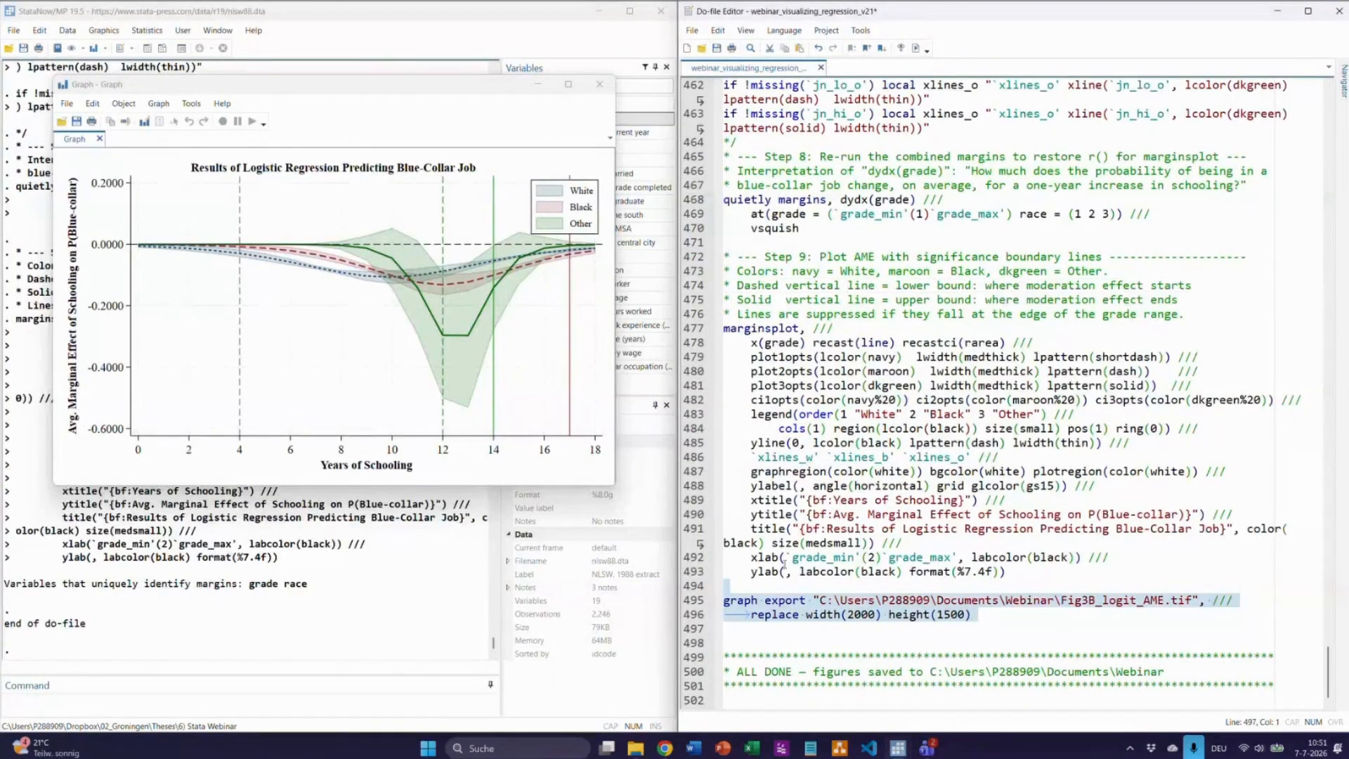
pyautogui.hotkey('ctrl', 'd')
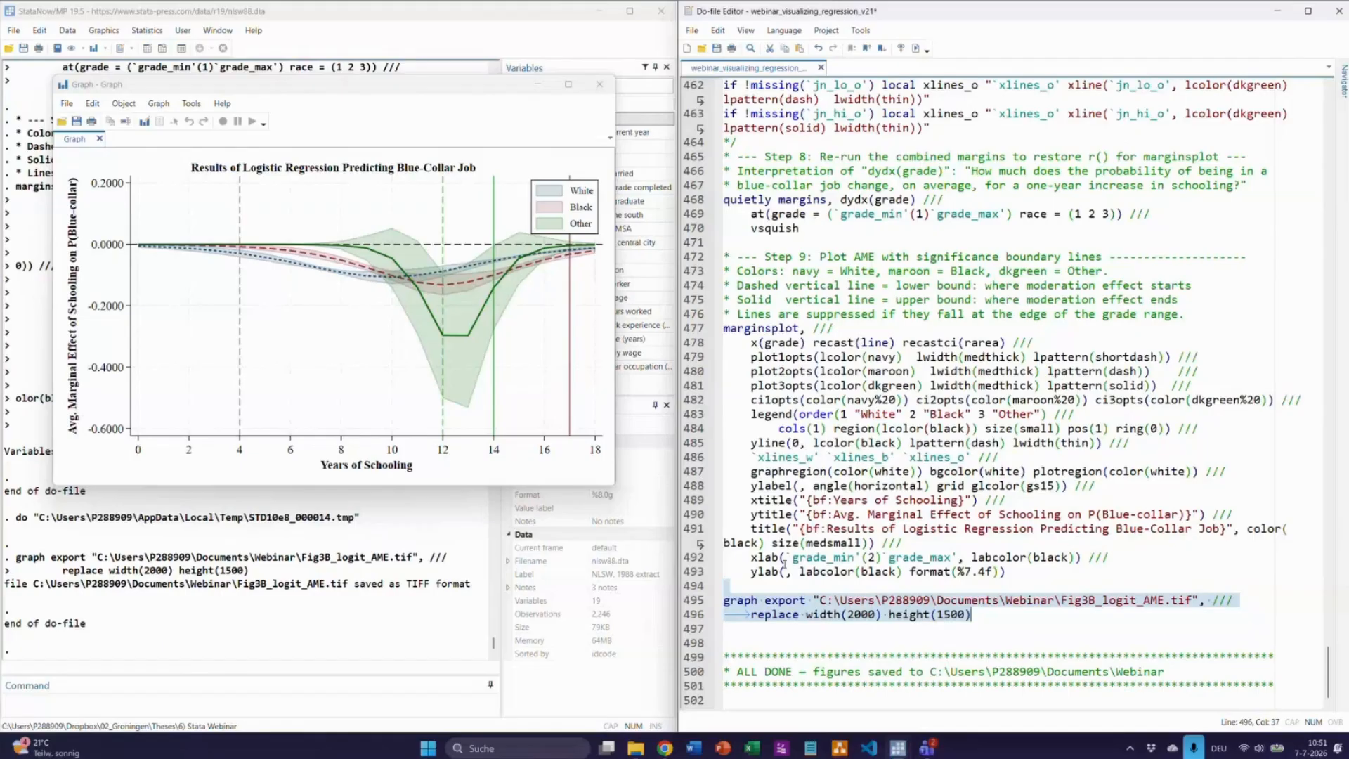
pyautogui.click(804, 471)
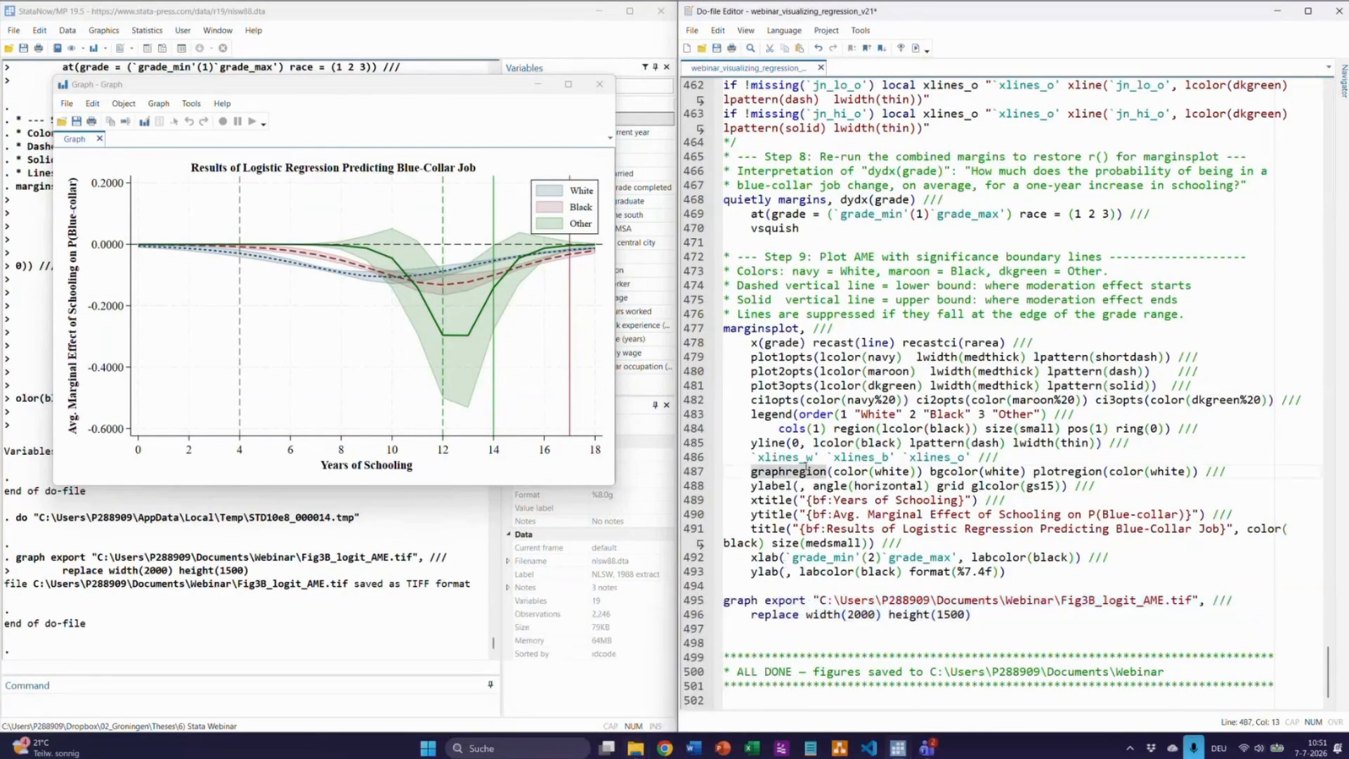